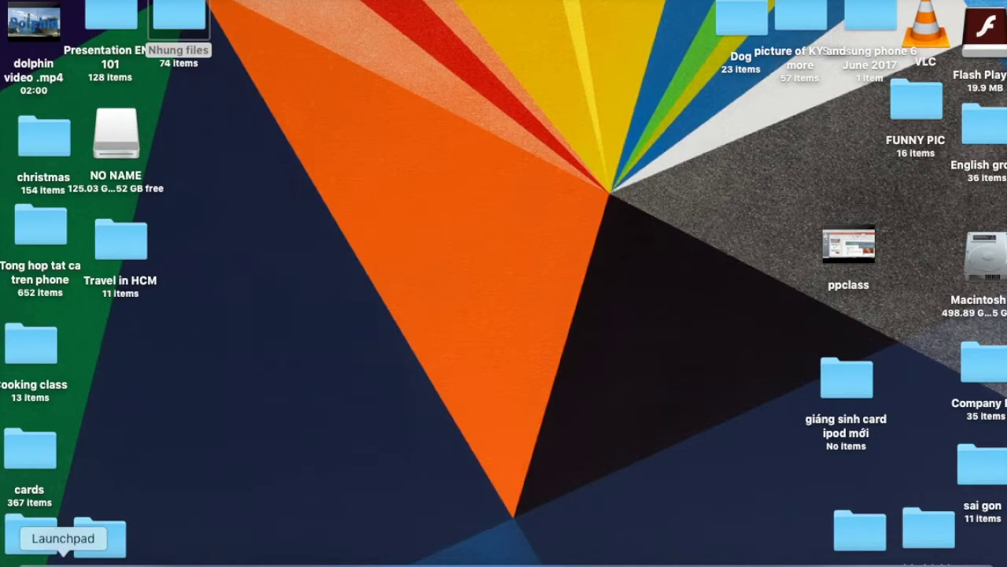
Open iMovie and look through its Theater and the list of existing projects
left_click(63, 558)
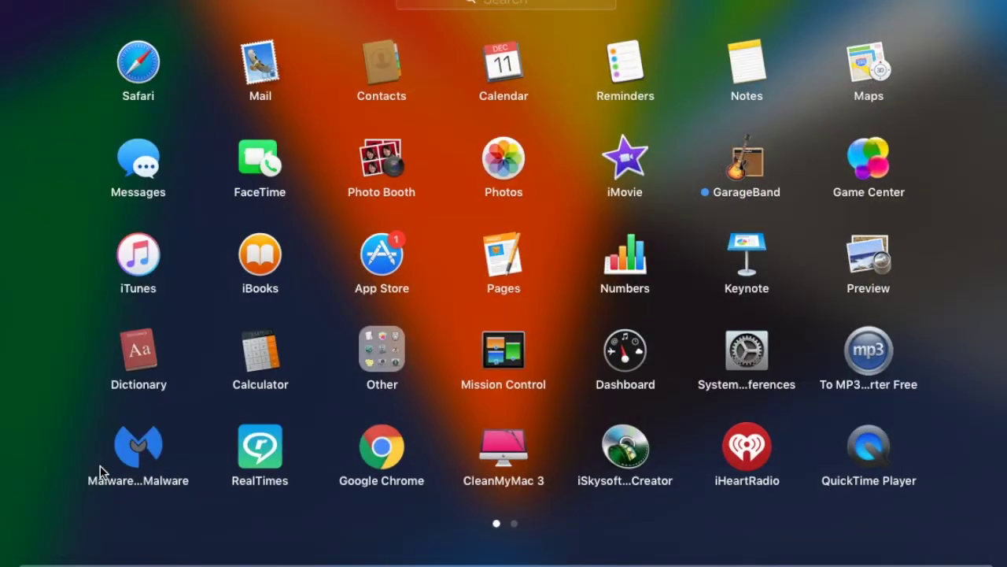
left_click(628, 162)
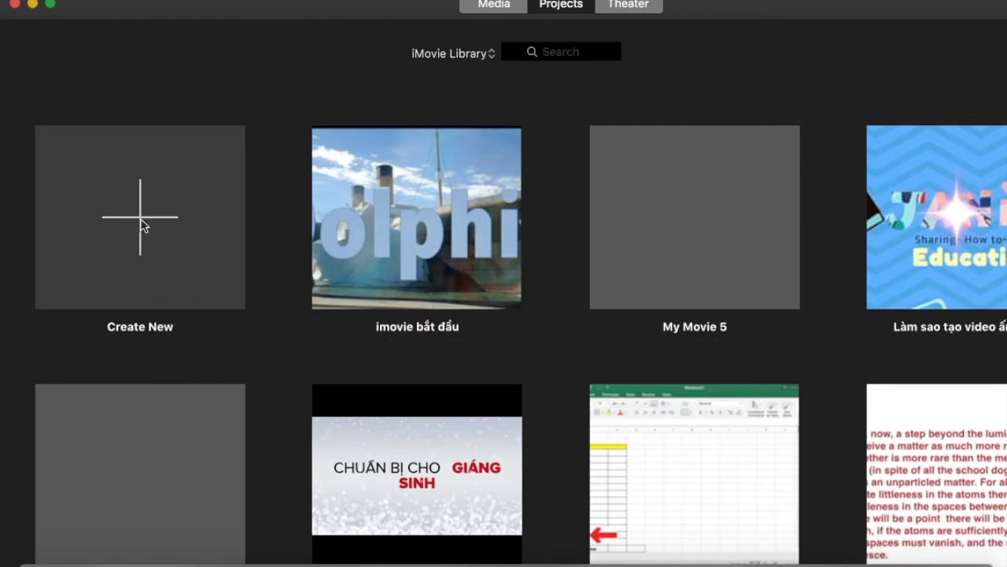
left_click(629, 7)
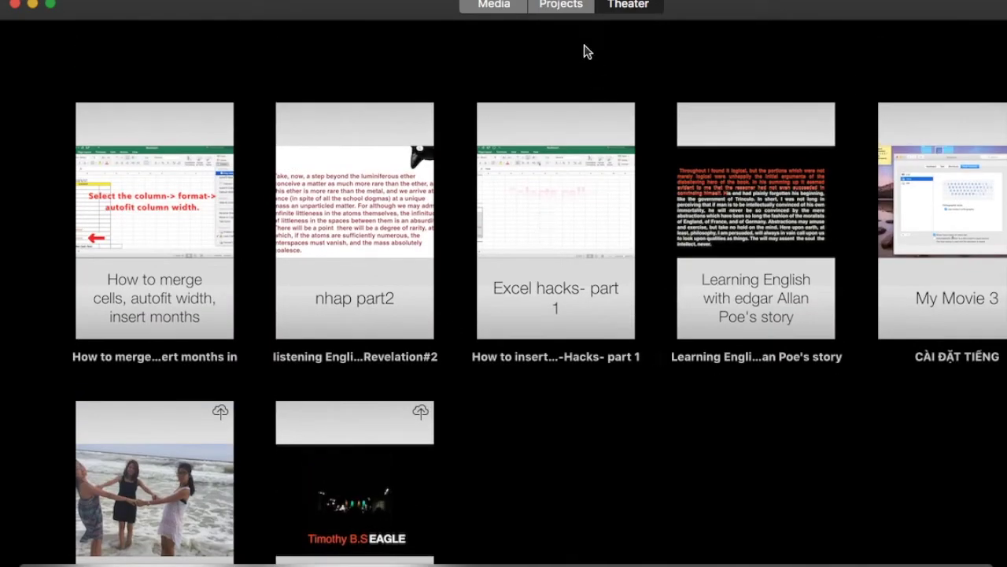
left_click(572, 8)
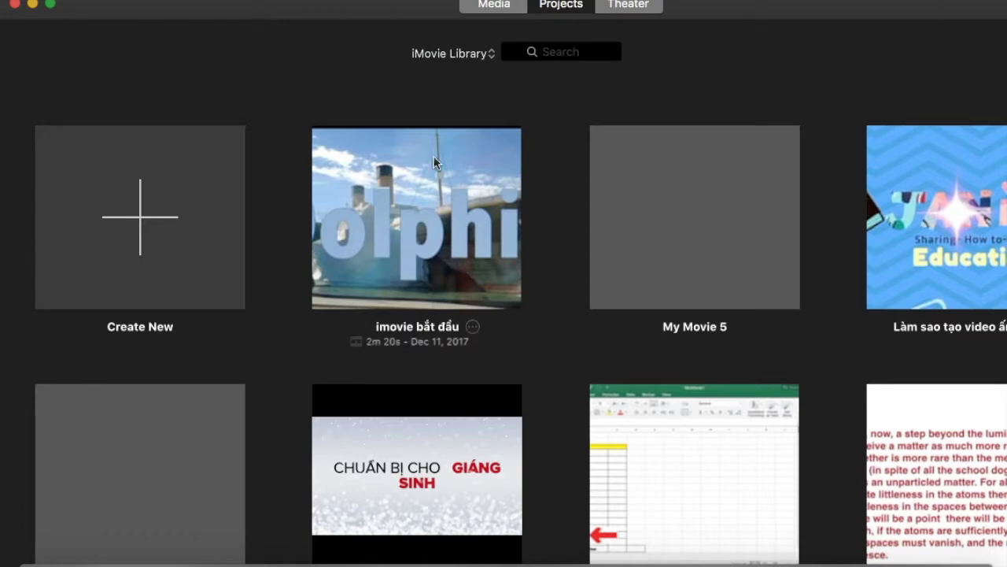
scroll(405, 337, "down", 5)
scroll(417, 368, "up", 5)
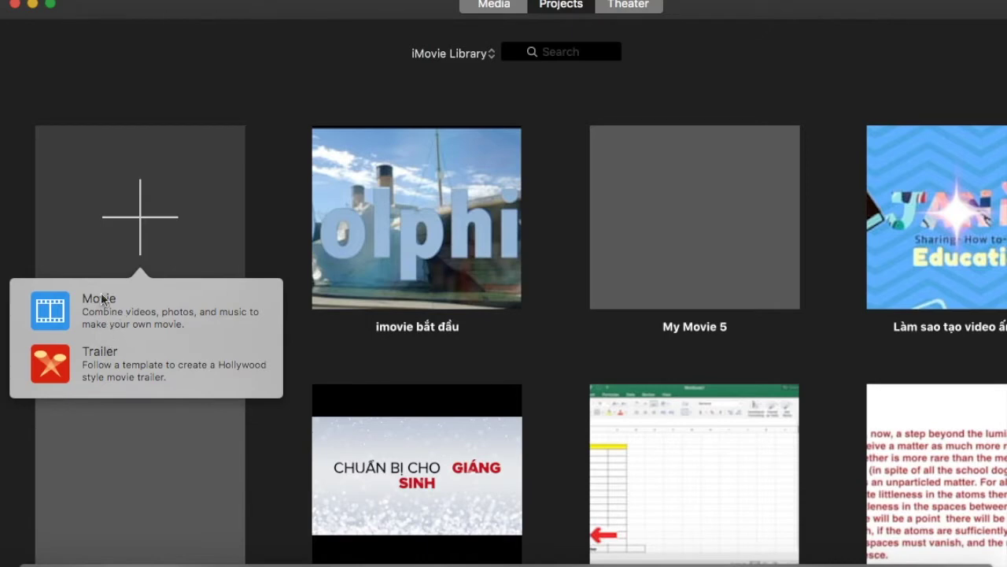
Create a new movie project and display the project media of My Movie 6
left_click(52, 312)
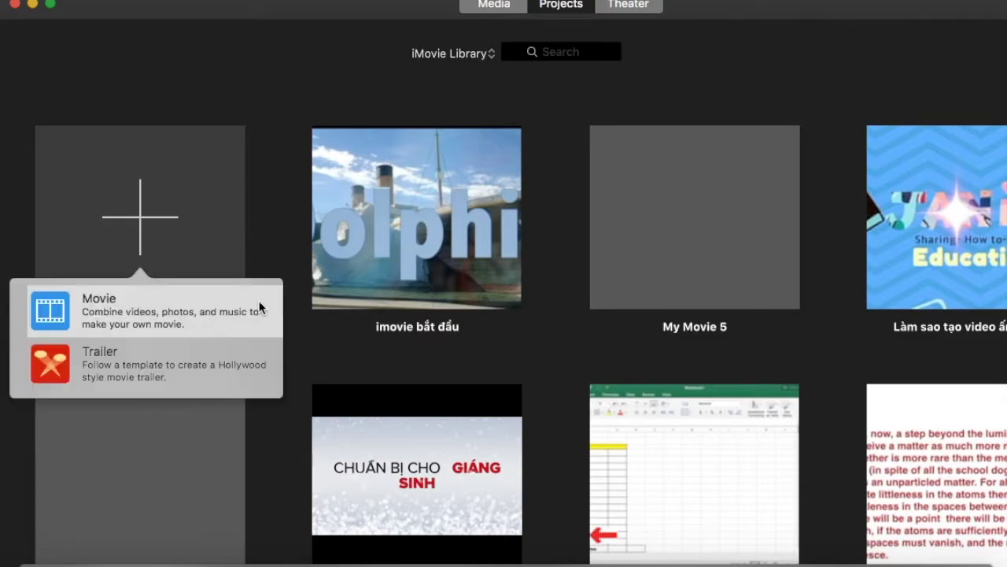
left_click(261, 306)
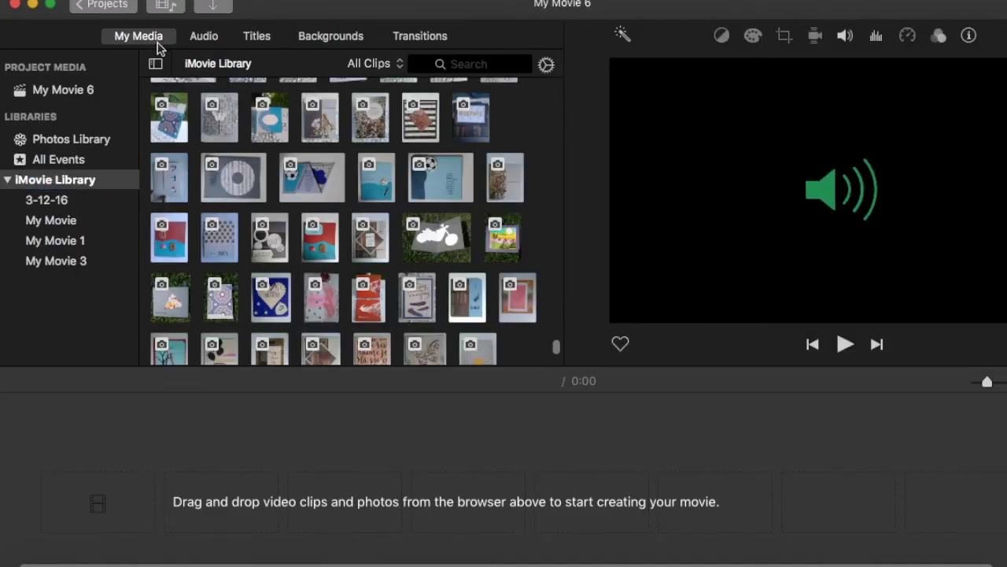
scroll(331, 229, "up", 20)
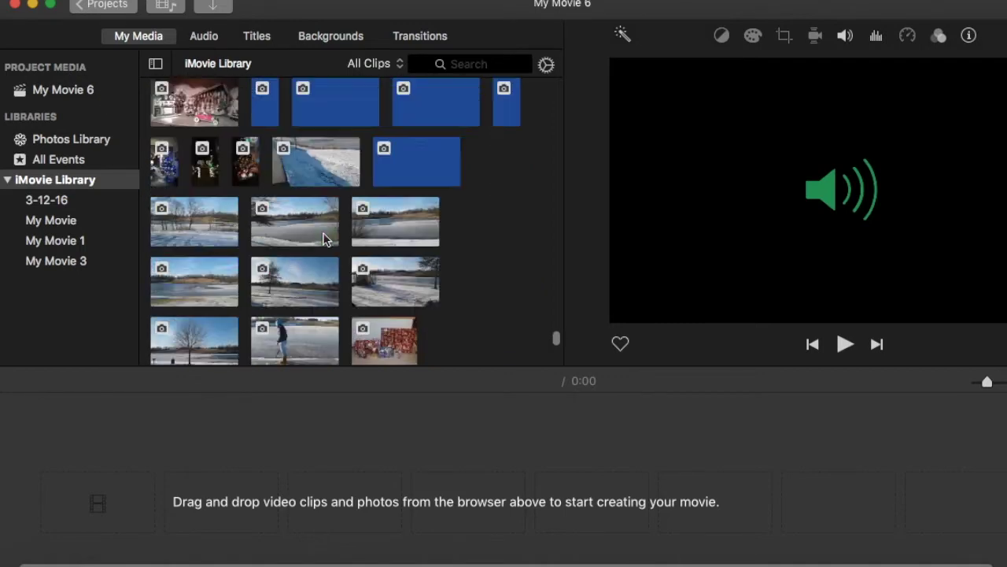
scroll(230, 137, "down", 15)
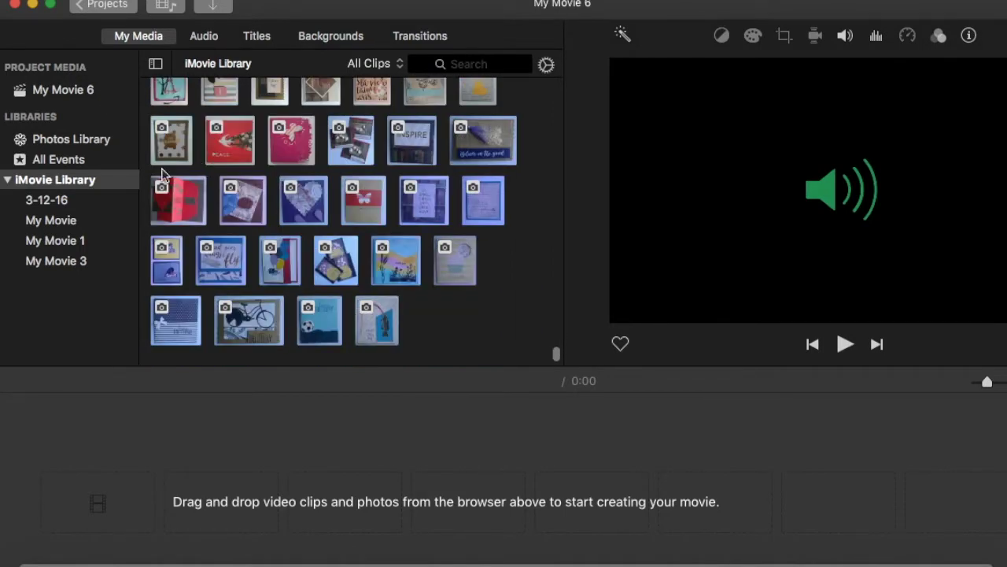
left_click(79, 94)
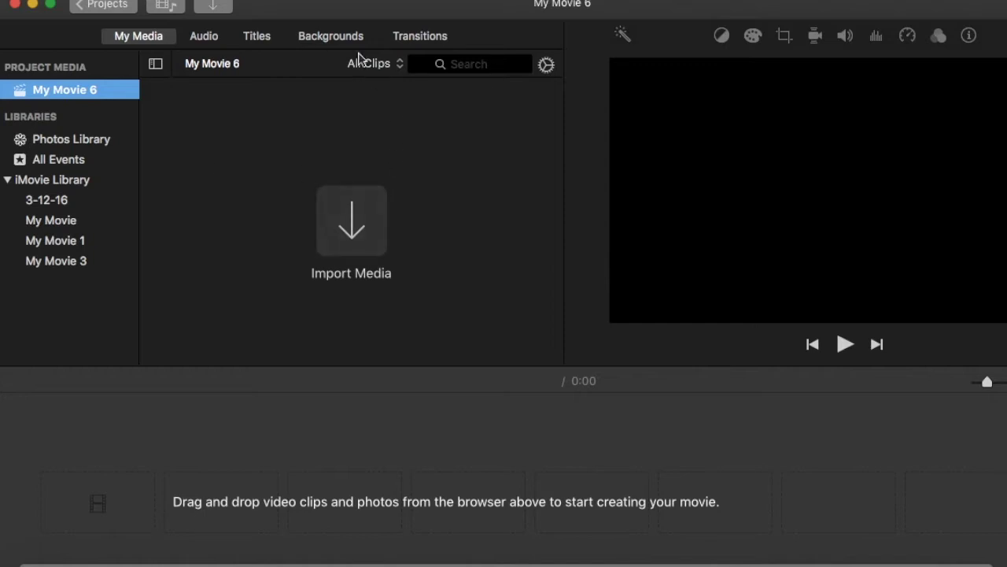
Look over the iTunes songs in the audio browser and return to the movie's own media
left_click(141, 42)
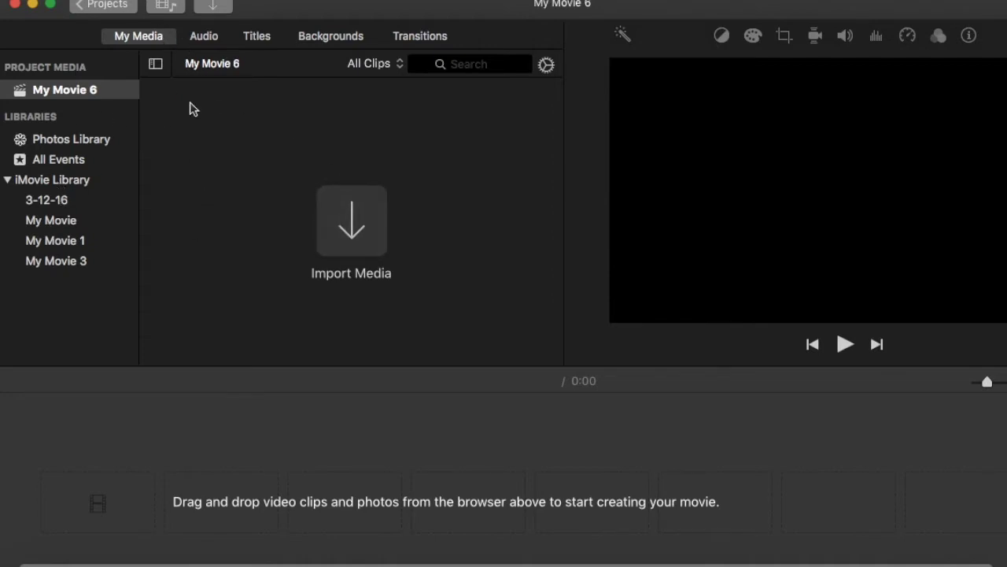
left_click(209, 44)
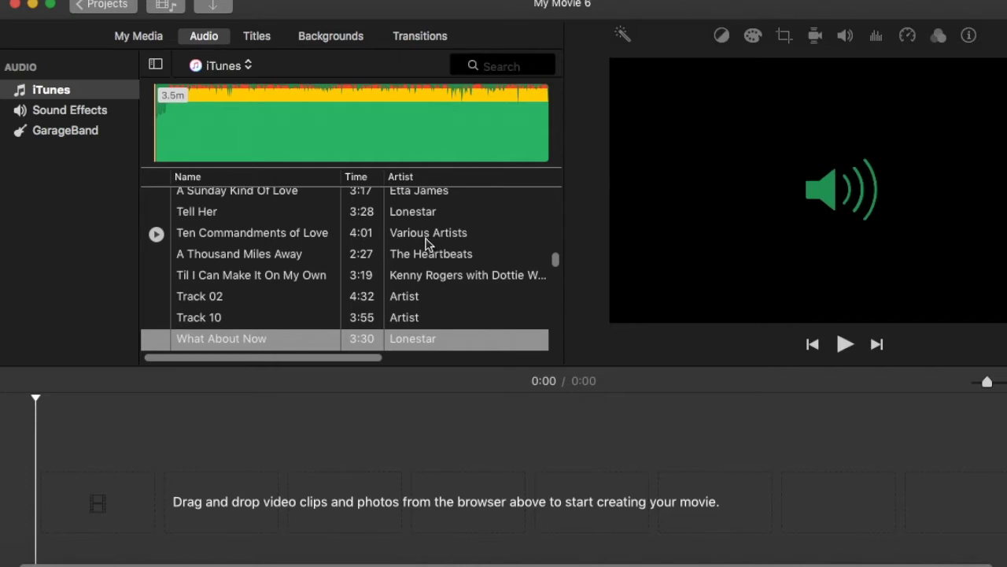
key("super+1")
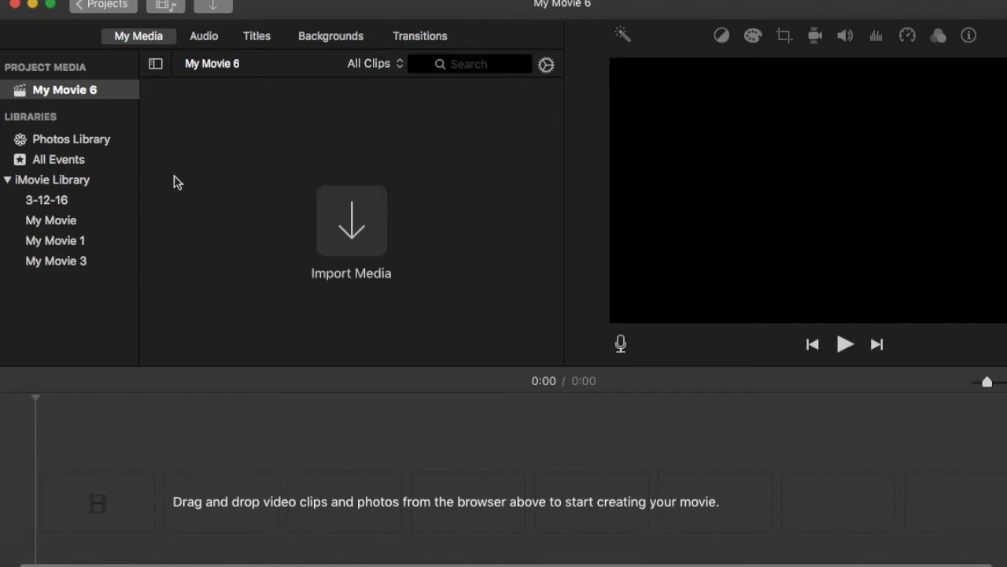
mouse_move(686, 13)
left_mouse_down()
mouse_move(598, 13)
mouse_move(707, 7)
mouse_move(675, 7)
left_mouse_up()
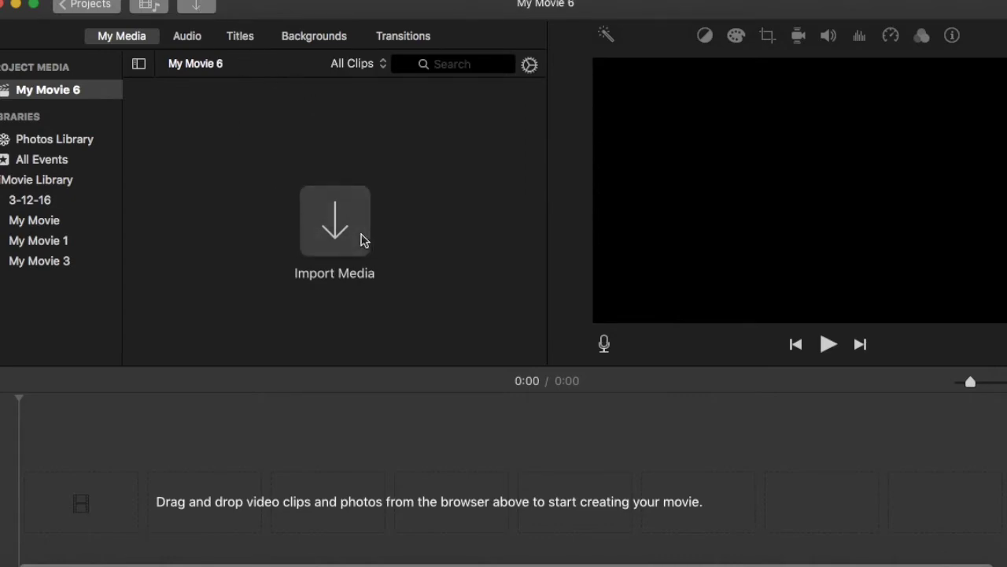
Start a media import into the project and look through the files in the Downloads folder
left_click(337, 252)
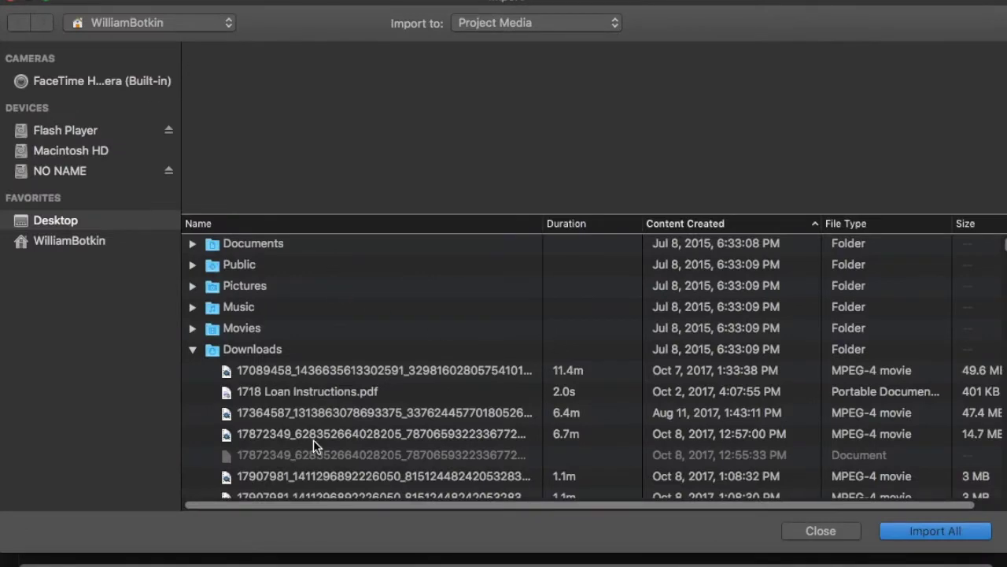
scroll(379, 362, "down", 10)
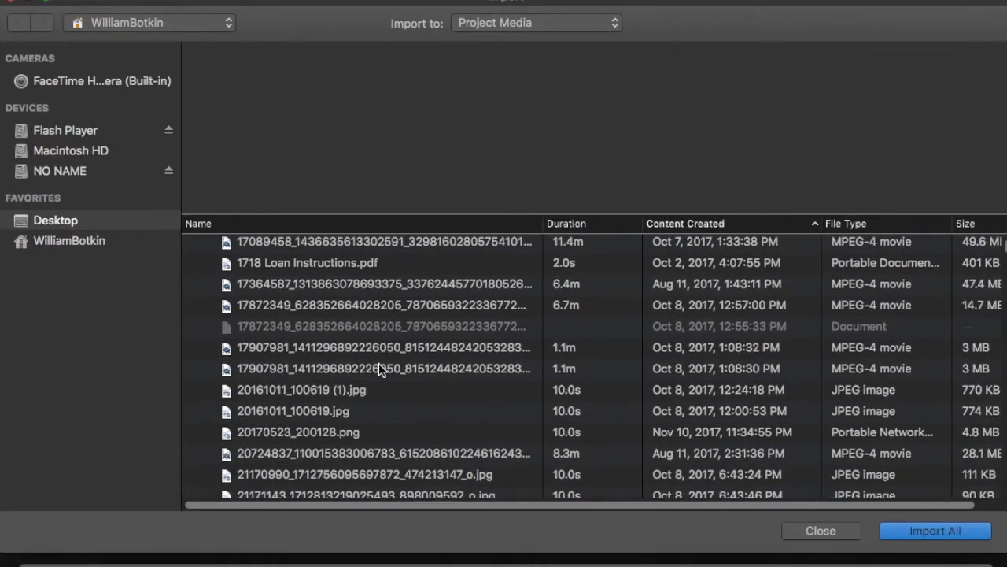
scroll(379, 363, "down", 5)
scroll(378, 363, "up", 15)
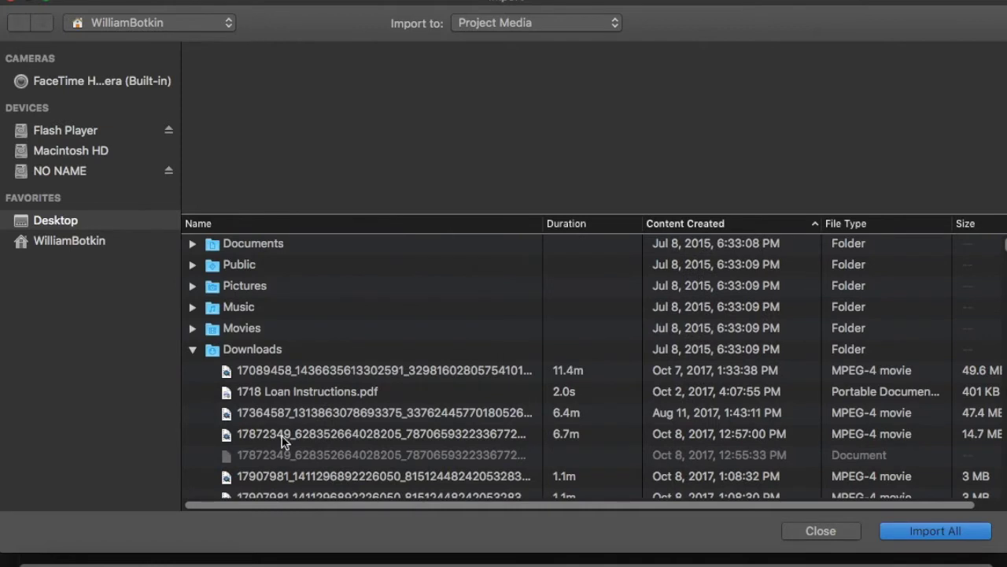
scroll(350, 342, "down", 3)
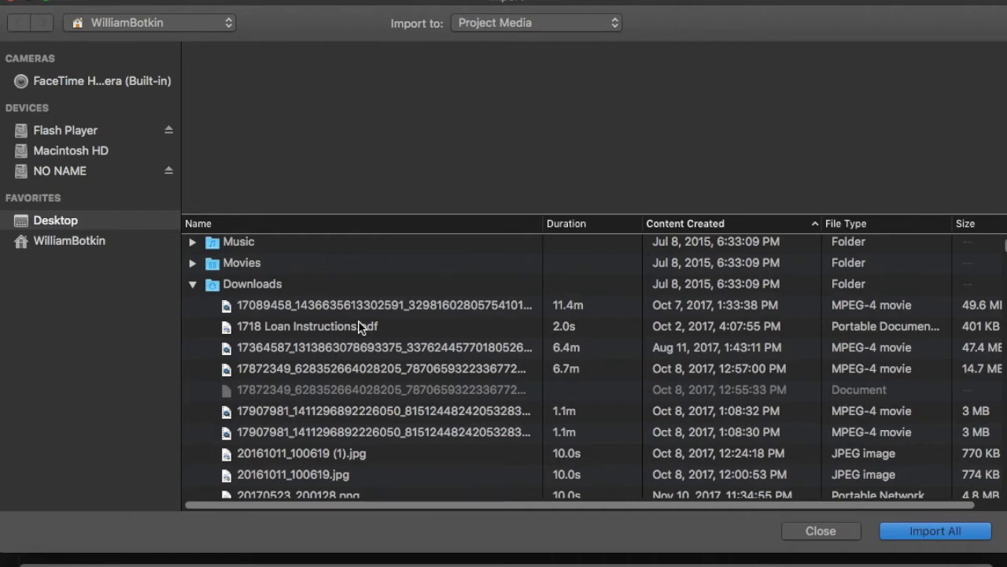
Select a continuous range of Downloads files from the 17089458 movie through the second 17907981 movie
left_click(297, 311)
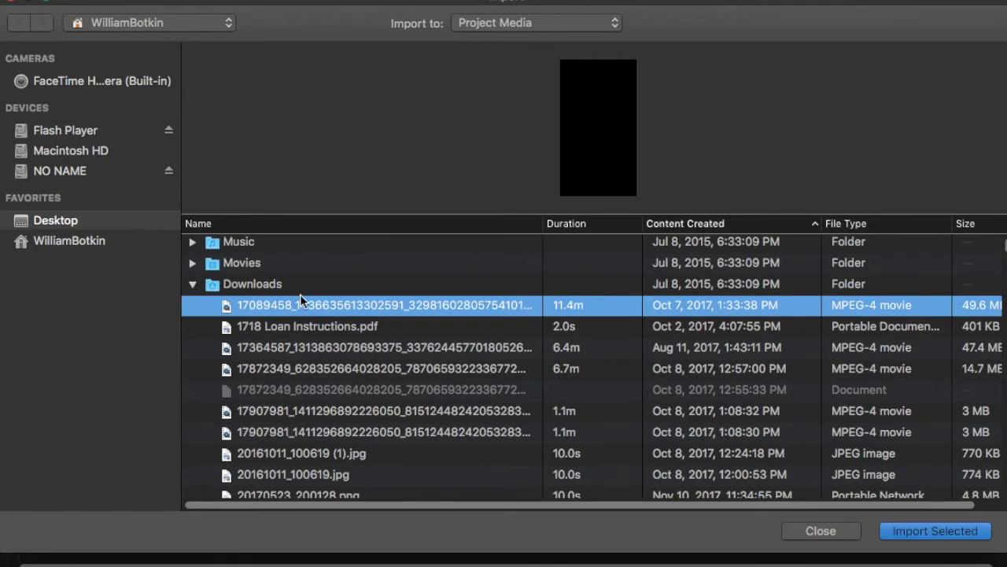
left_click(296, 409, "shift")
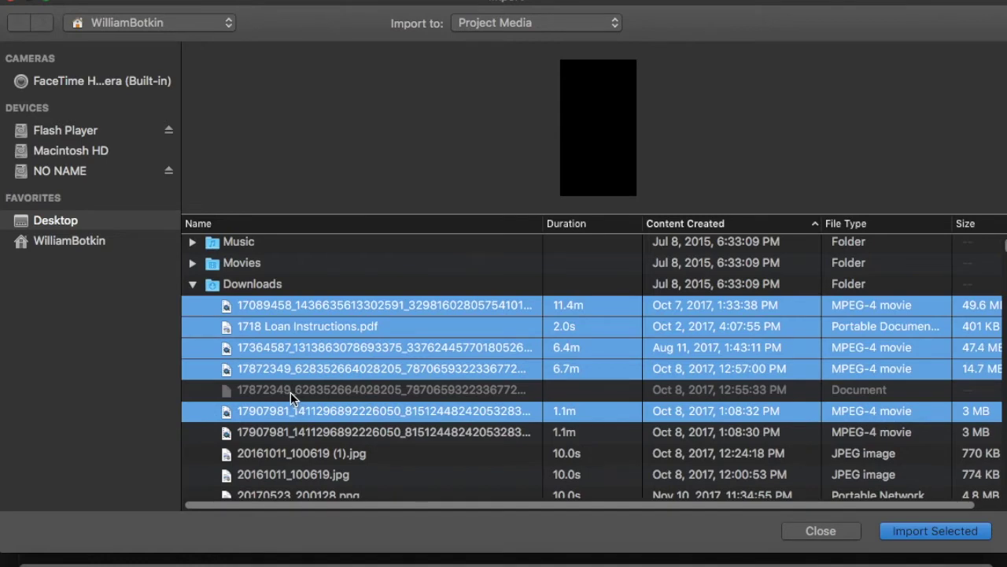
left_click(290, 390)
left_click(294, 310)
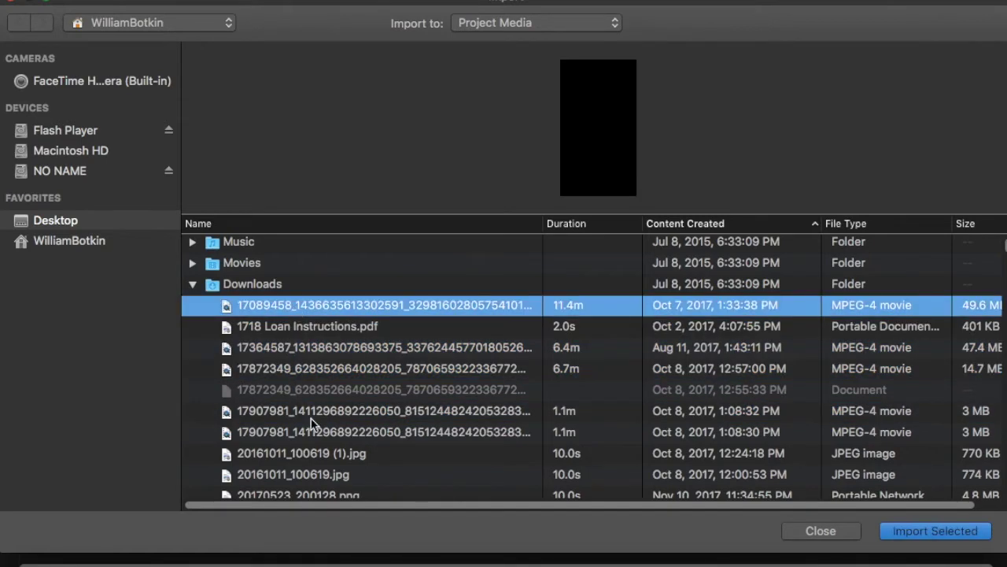
left_click(308, 432, "shift")
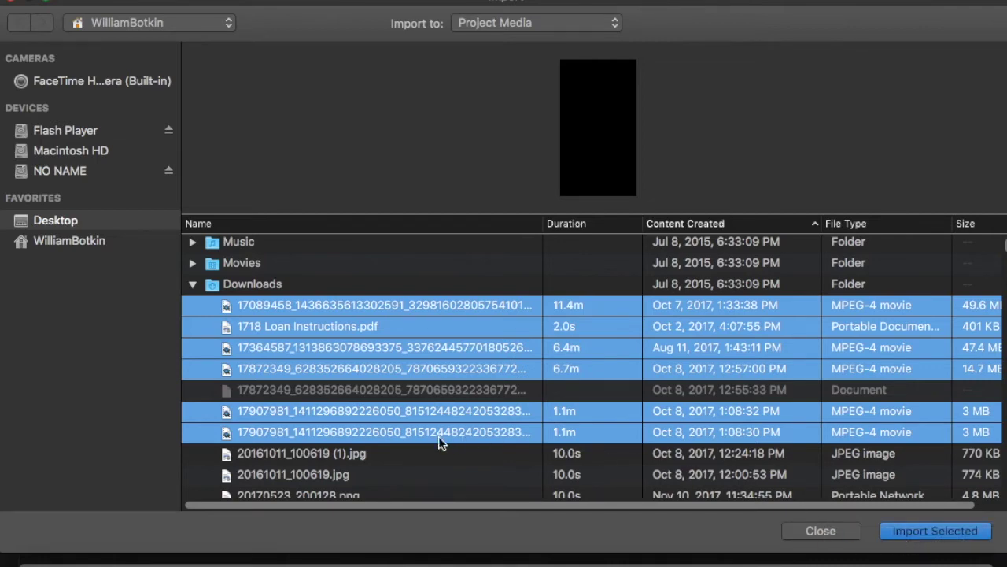
Select four non-adjacent files together: the 20724837 movie and the 21190997, 21191139 and 21191267 JPEG images
left_click(324, 414)
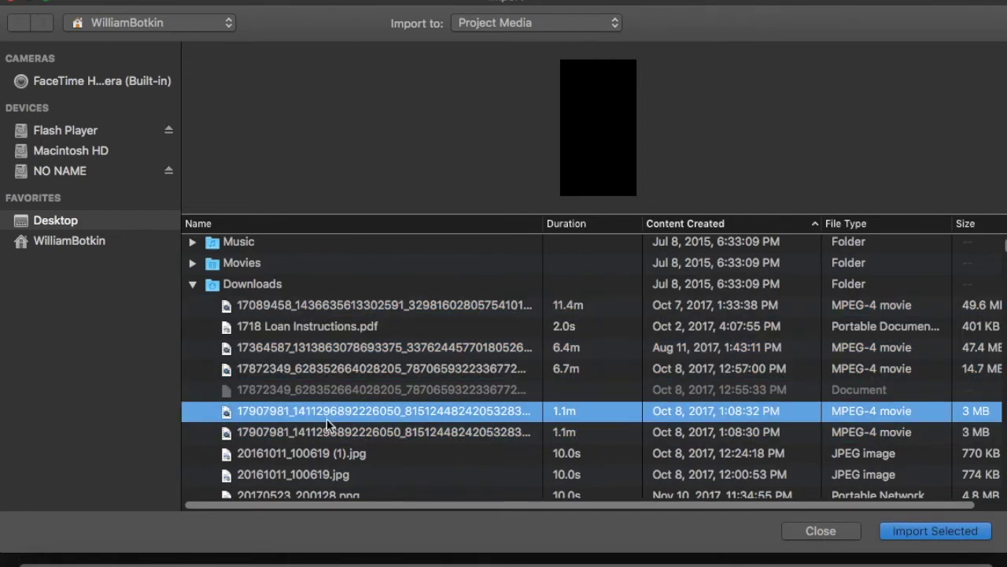
scroll(306, 386, "down", 2)
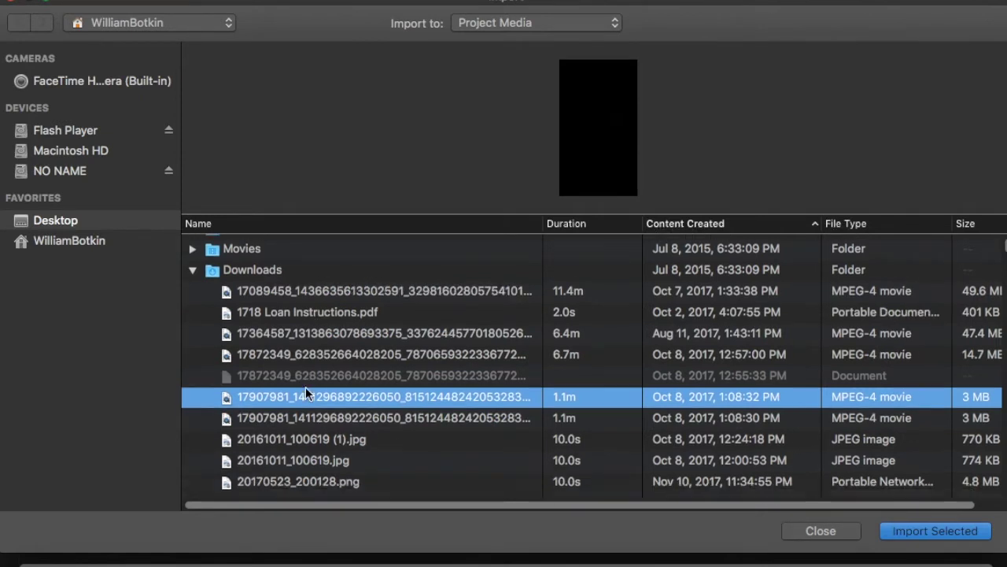
scroll(335, 415, "down", 5)
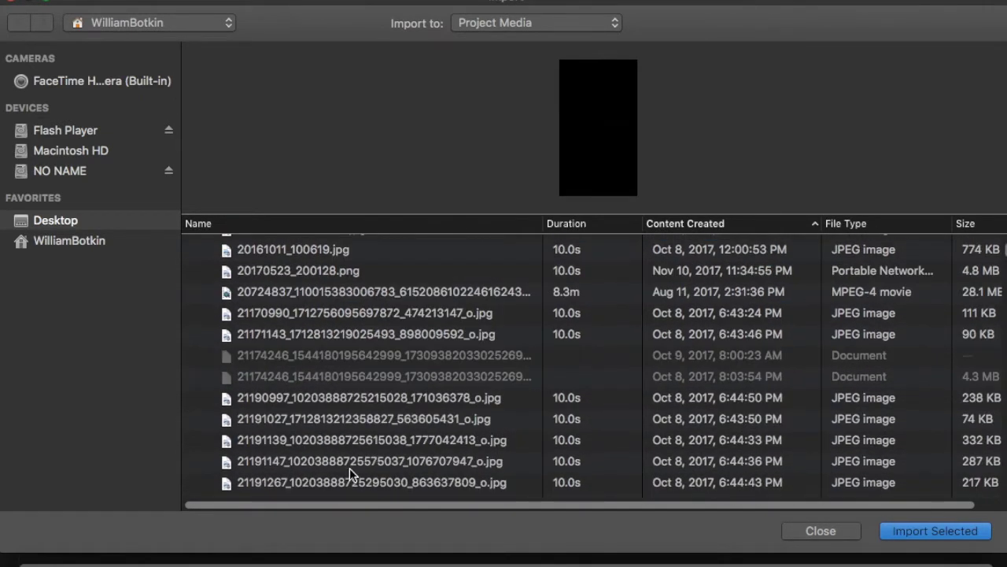
left_click(323, 422)
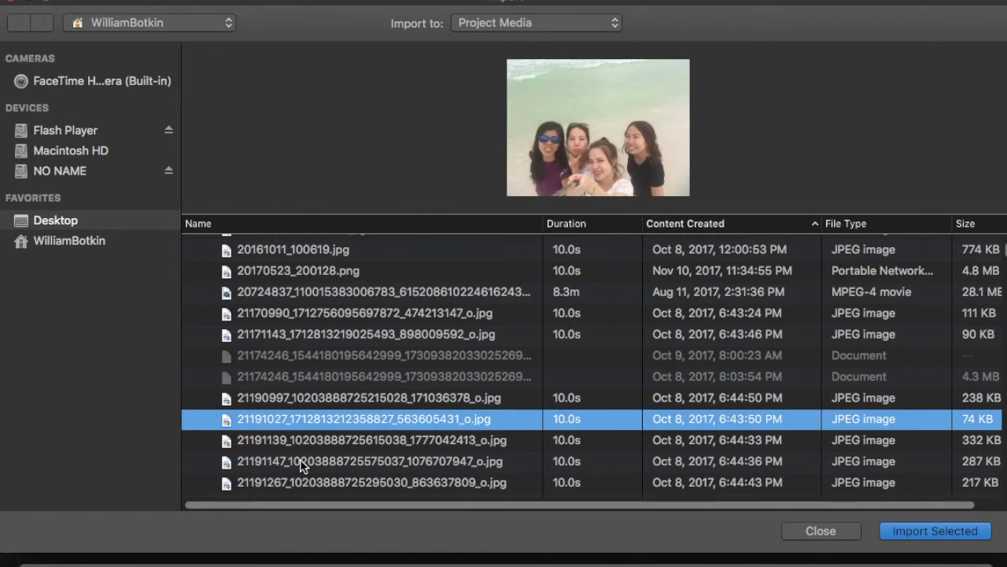
left_click(335, 354)
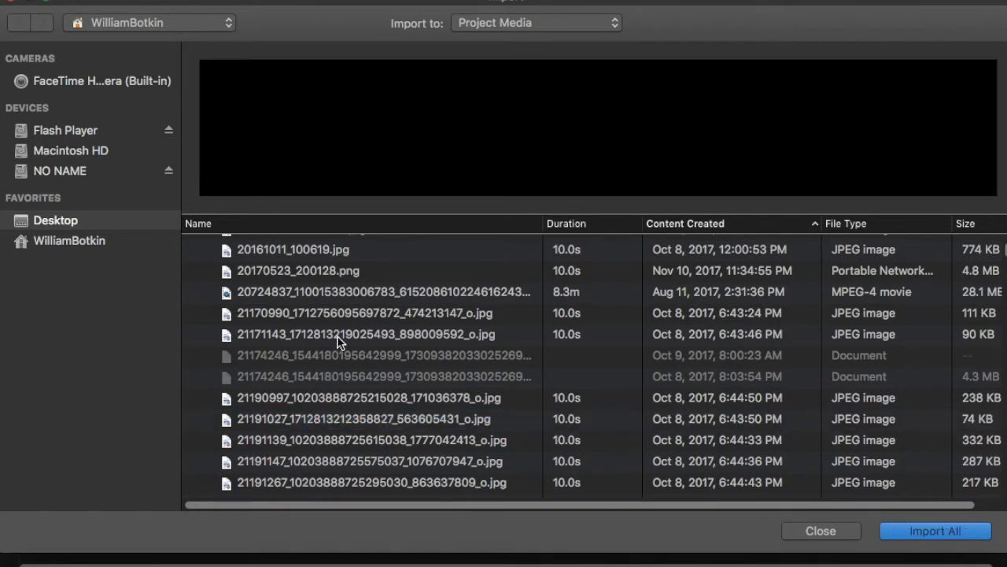
left_click(314, 401)
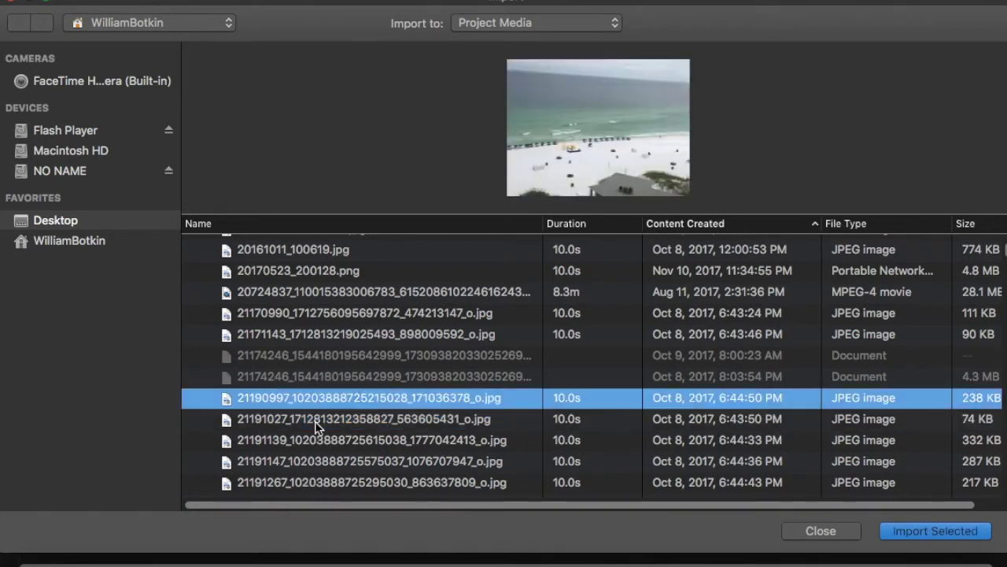
left_click(314, 292, "super")
left_click(371, 437, "super")
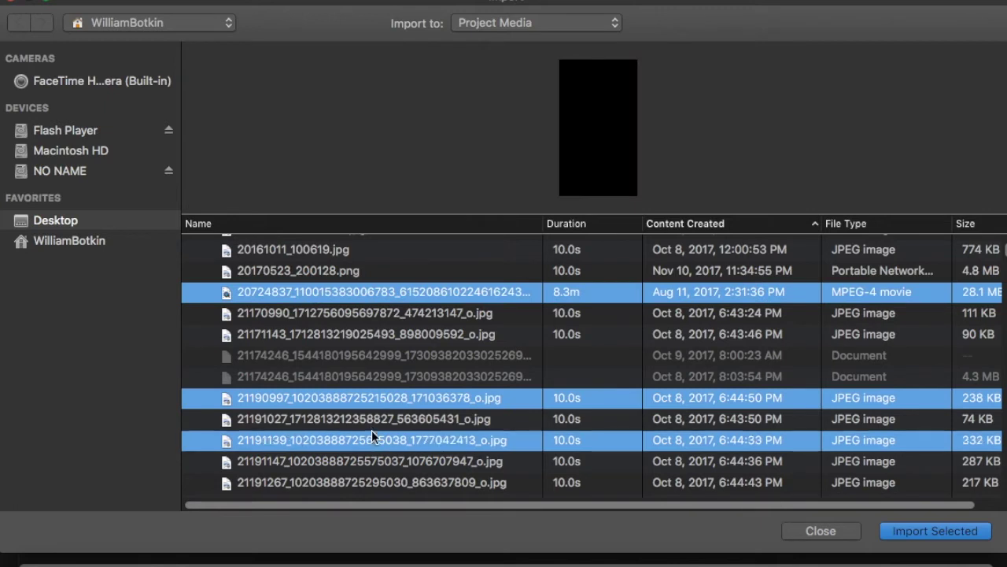
left_click(386, 482, "super")
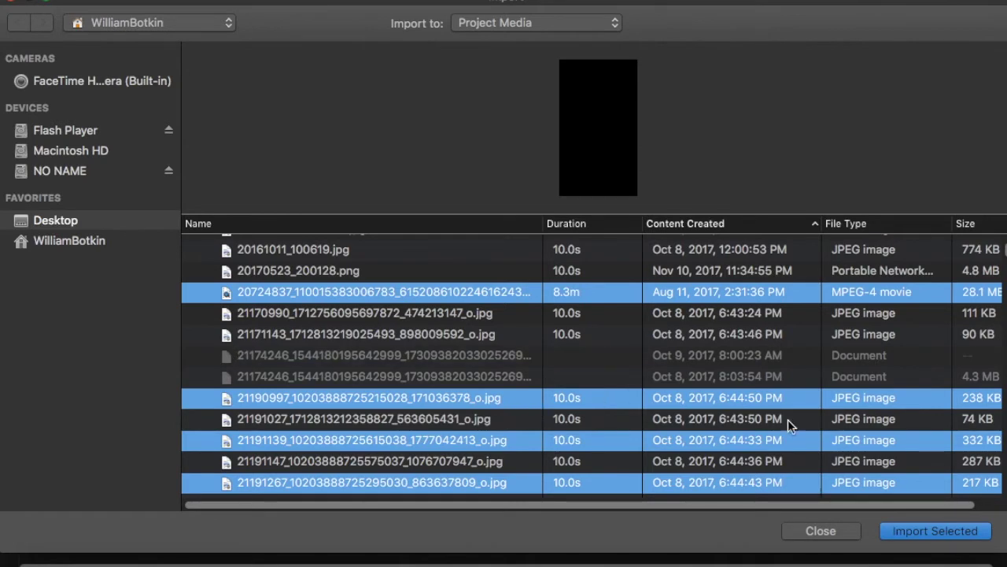
Find beach.jpg in the file list and import only that image into the project media
scroll(401, 385, "up", 5)
scroll(401, 386, "down", 1)
scroll(400, 385, "up", 1)
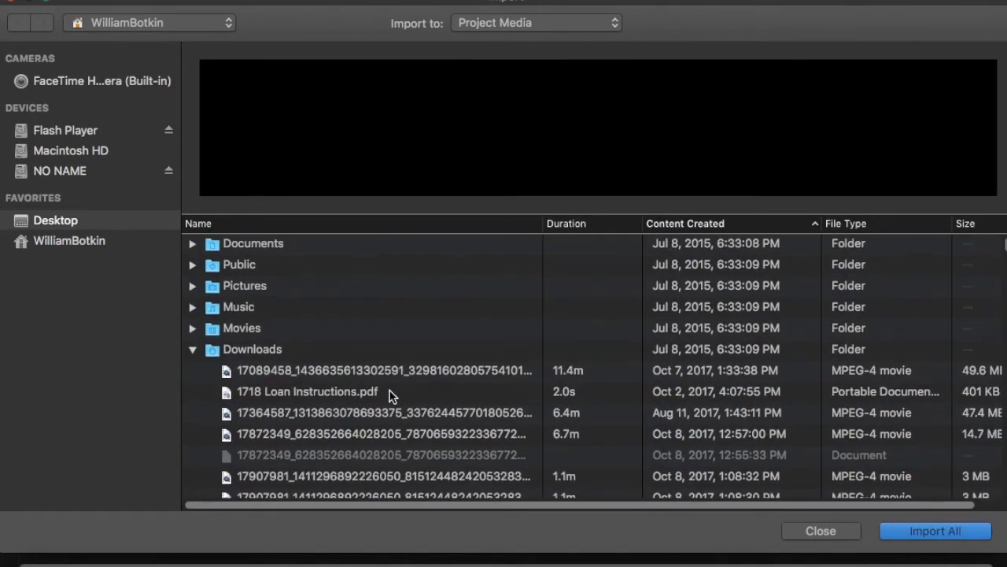
scroll(389, 395, "down", 3)
left_click(370, 339)
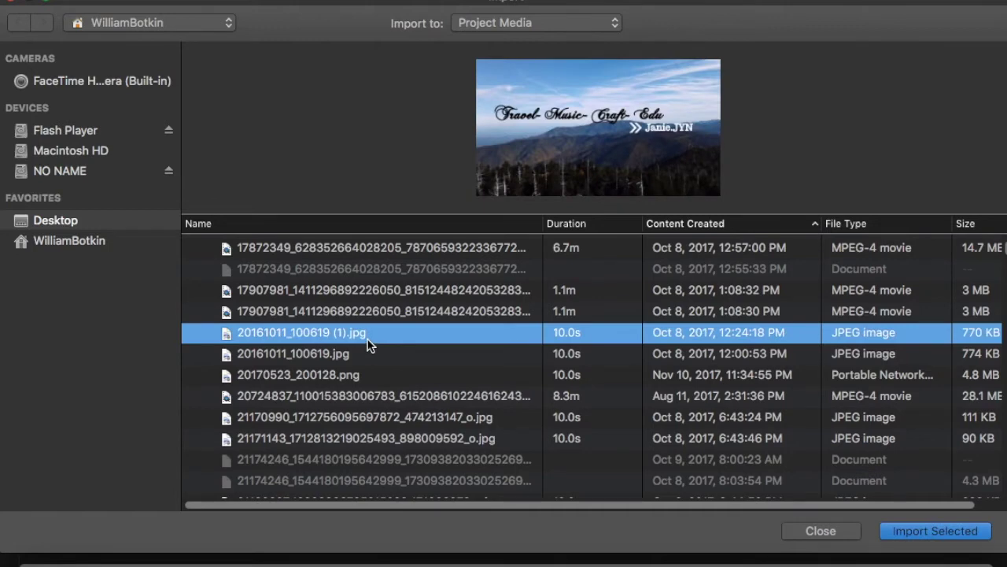
type("bab")
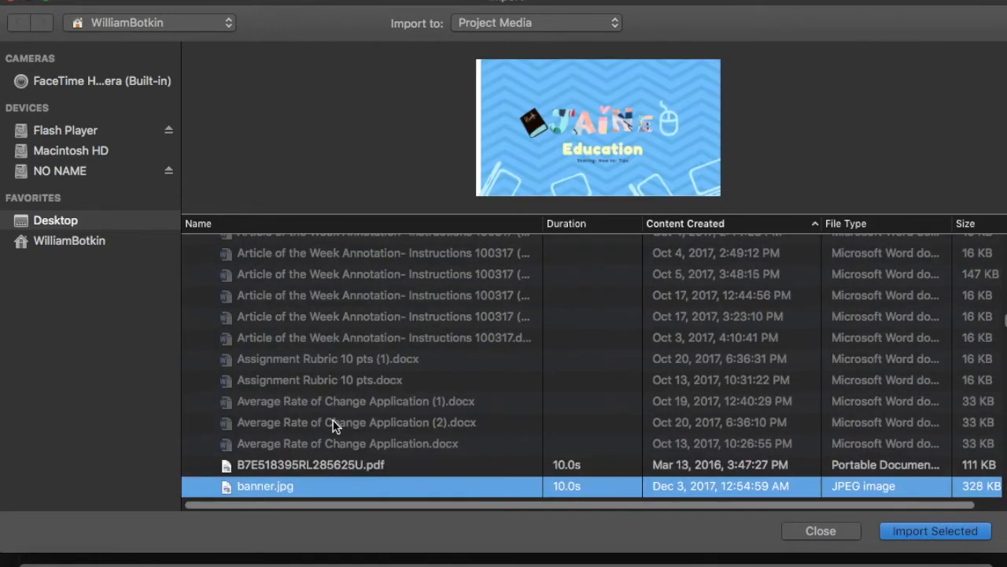
key("Down")
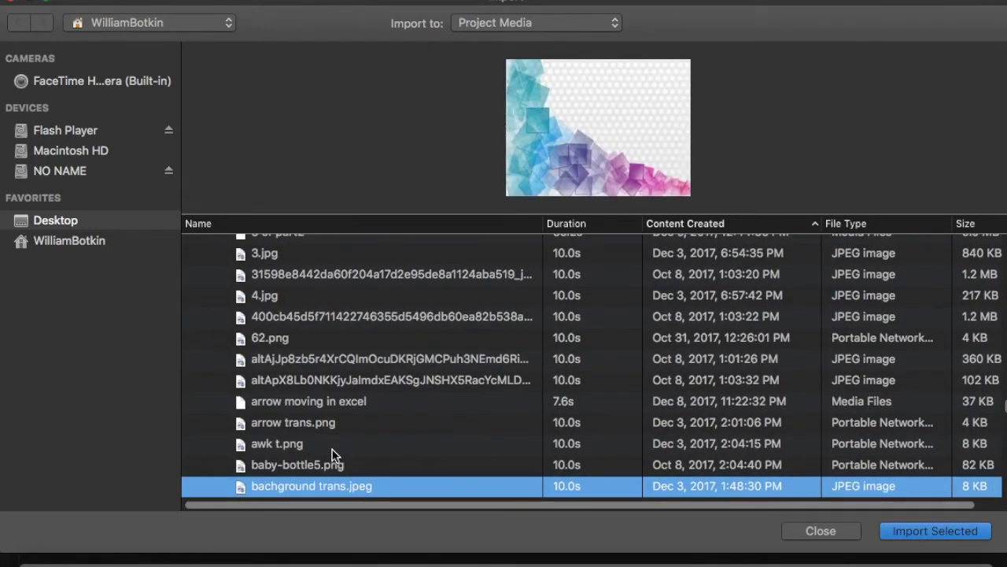
scroll(331, 459, "down", 4)
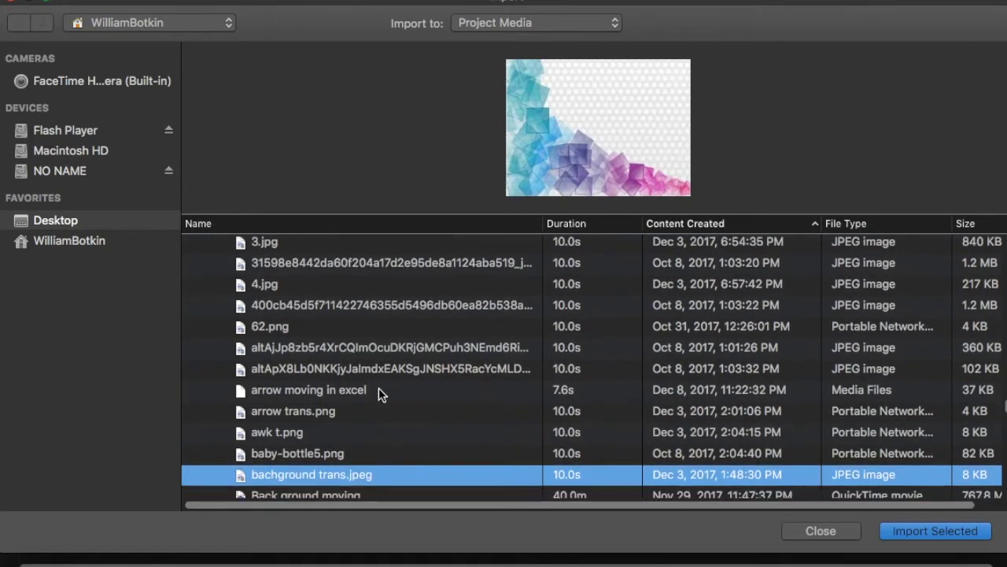
scroll(323, 401, "down", 4)
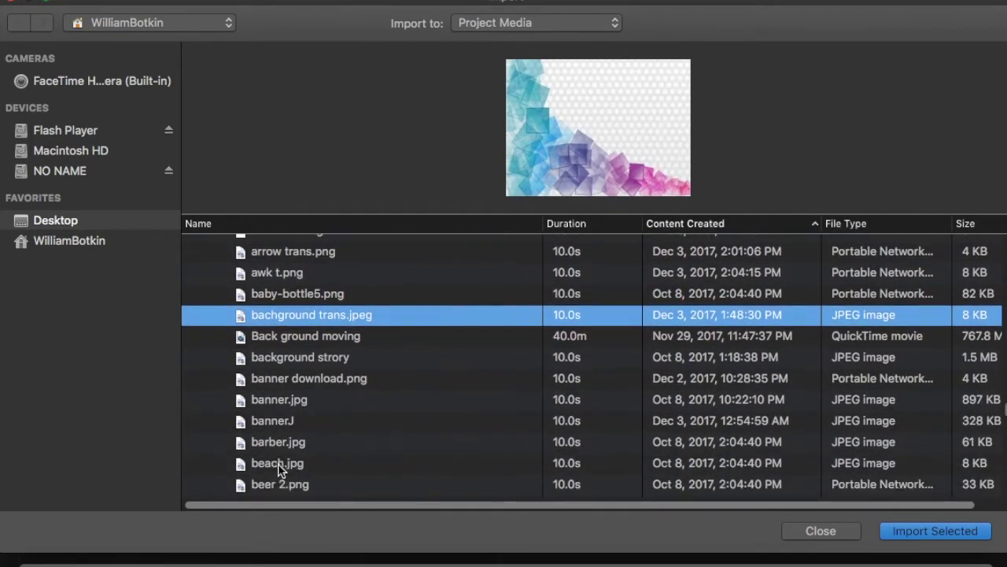
left_click(277, 464)
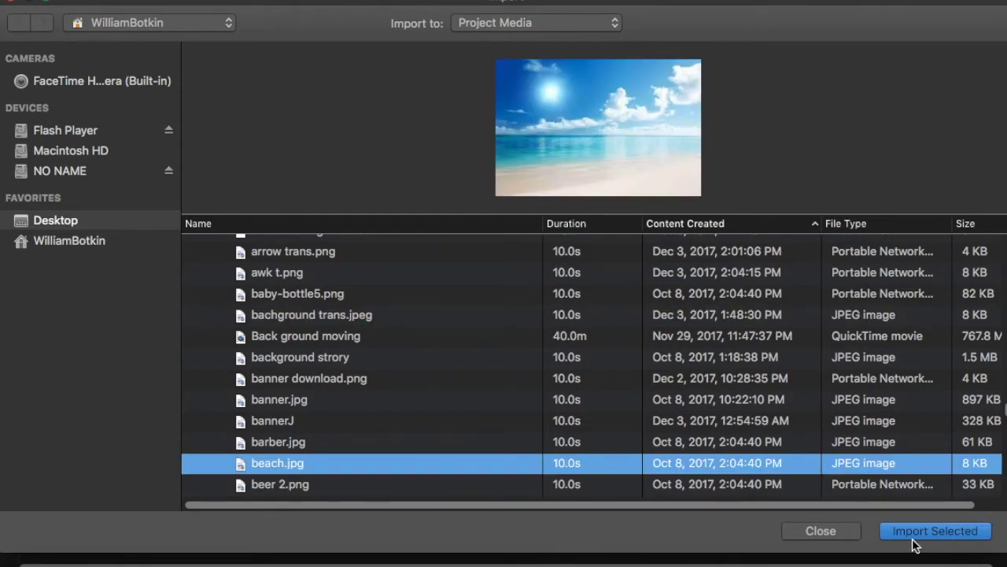
left_click(965, 533)
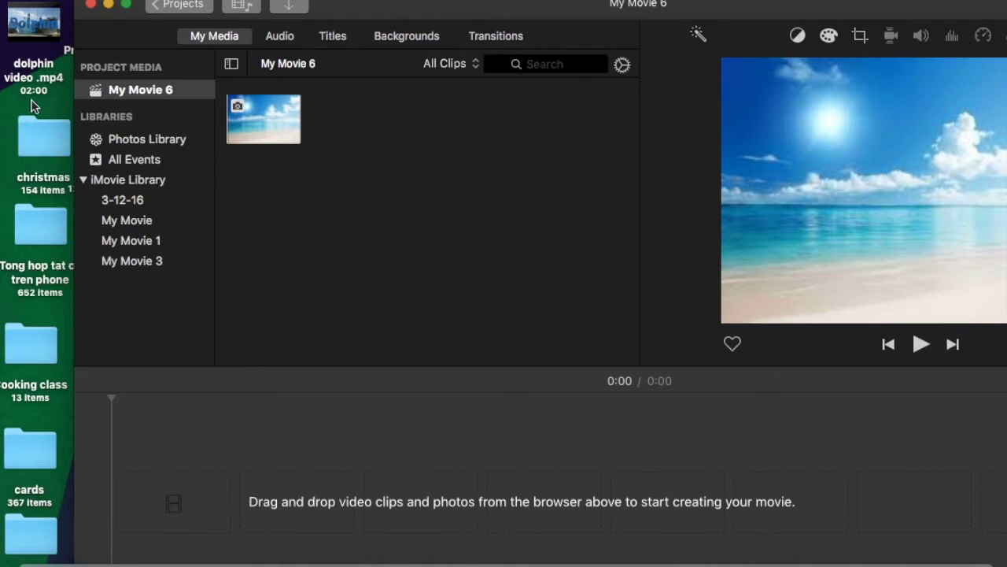
Add dolphin video .mp4 from the desktop to the project media beside the beach photo
mouse_move(33, 25)
left_click(20, 30)
left_click_drag(19, 30, 386, 166)
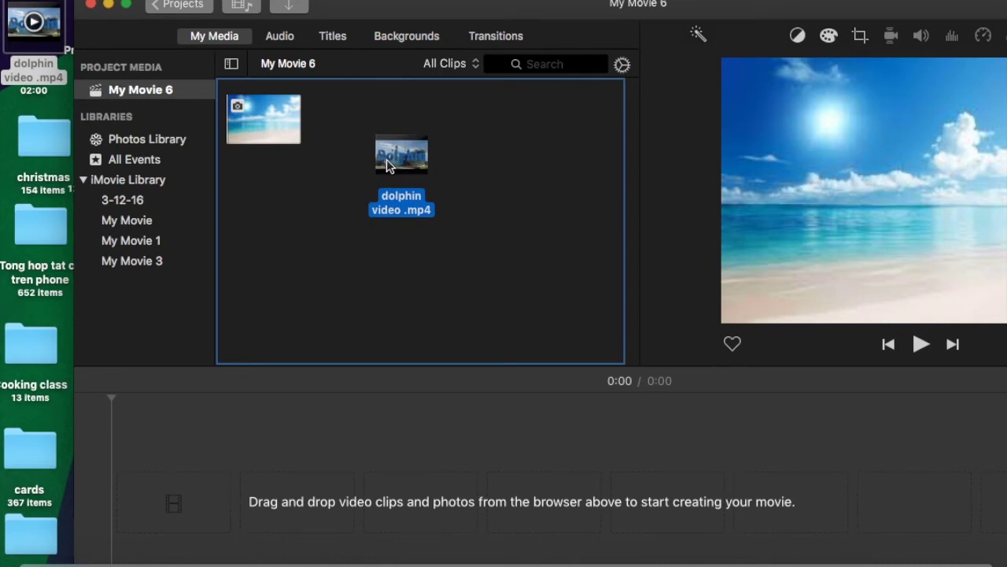
left_click_drag(386, 159, 386, 160)
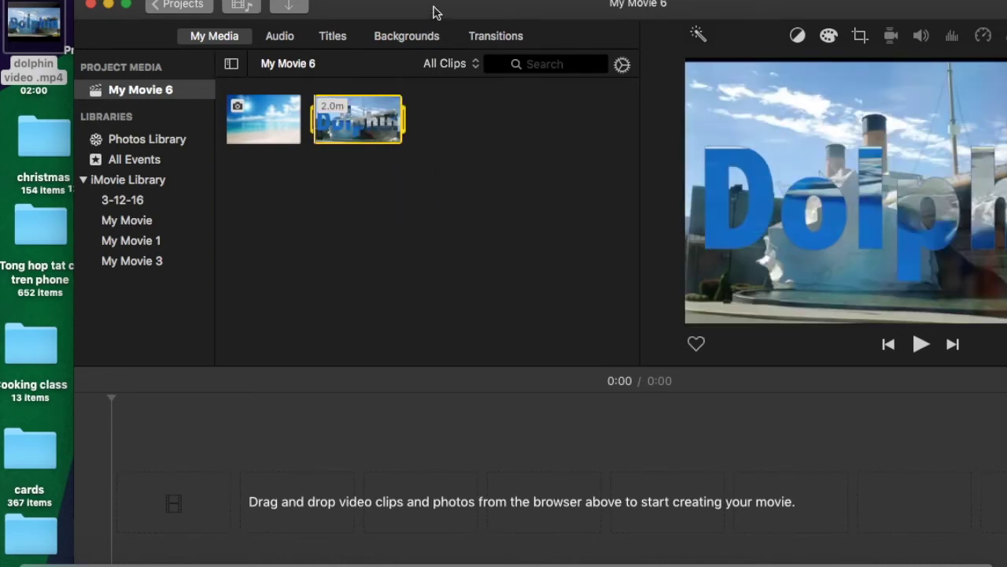
Place the beach photo at the start of the timeline and the dolphin video after it
left_click_drag(437, 12, 423, 10)
mouse_move(20, 30)
mouse_move(19, 30)
left_mouse_down()
mouse_move(116, 84)
mouse_move(624, 187)
mouse_move(830, 175)
mouse_move(27, 43)
mouse_move(24, 19)
left_mouse_up()
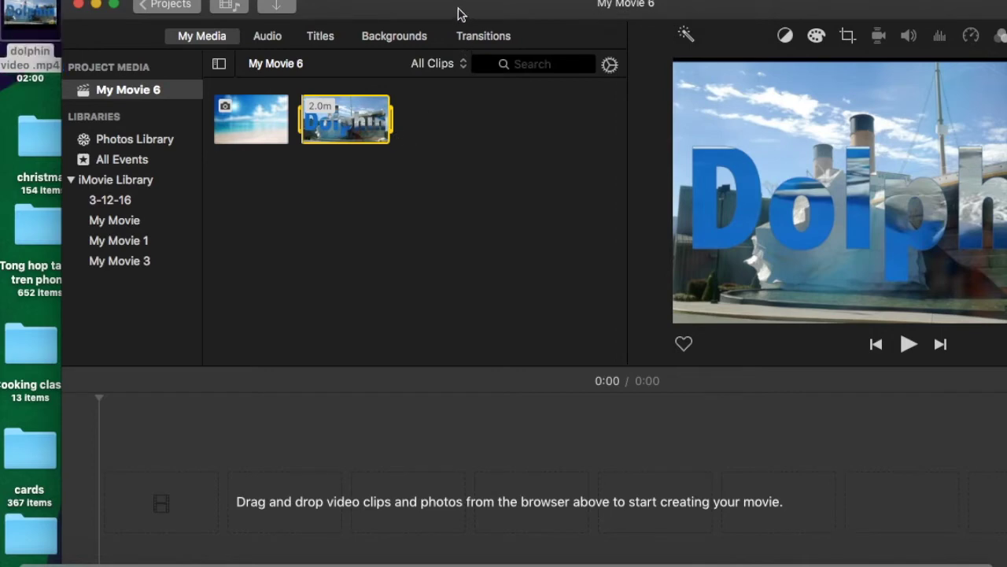
left_click_drag(460, 14, 396, 14)
left_click(352, 206)
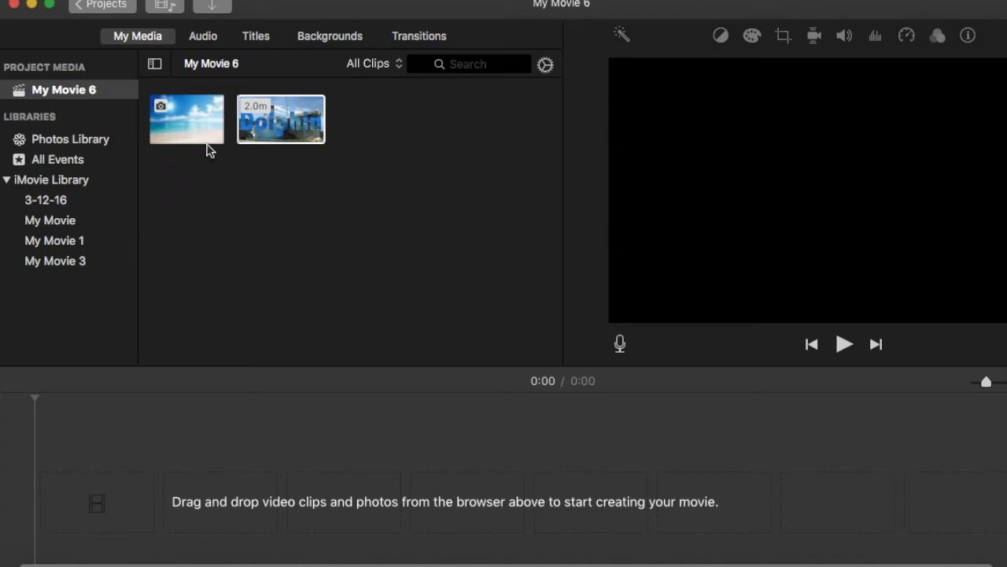
left_click_drag(195, 114, 56, 499)
left_click_drag(284, 118, 628, 495)
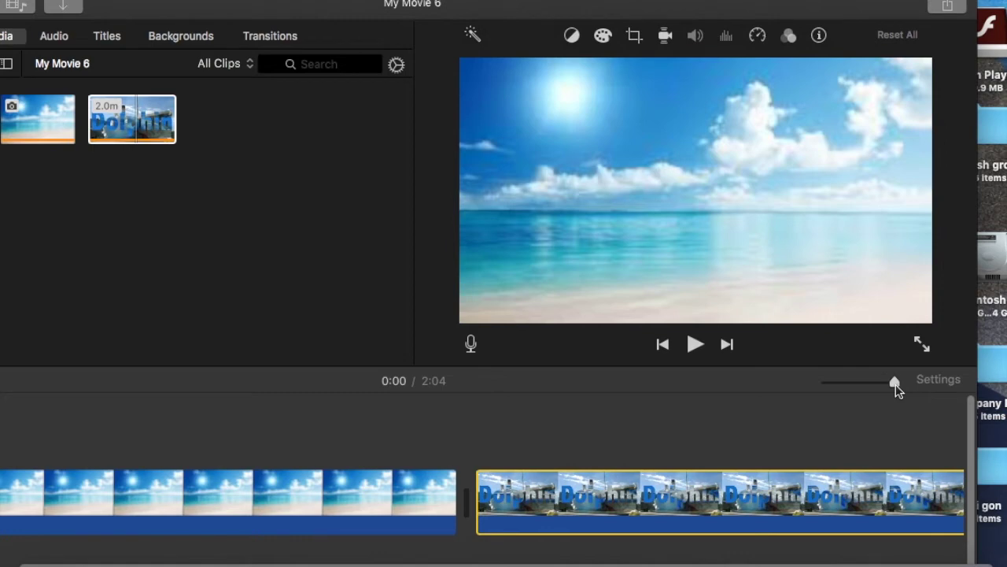
Shrink the timeline clip display until the beach photo and the whole dolphin video fit in view
left_click_drag(889, 390, 825, 383)
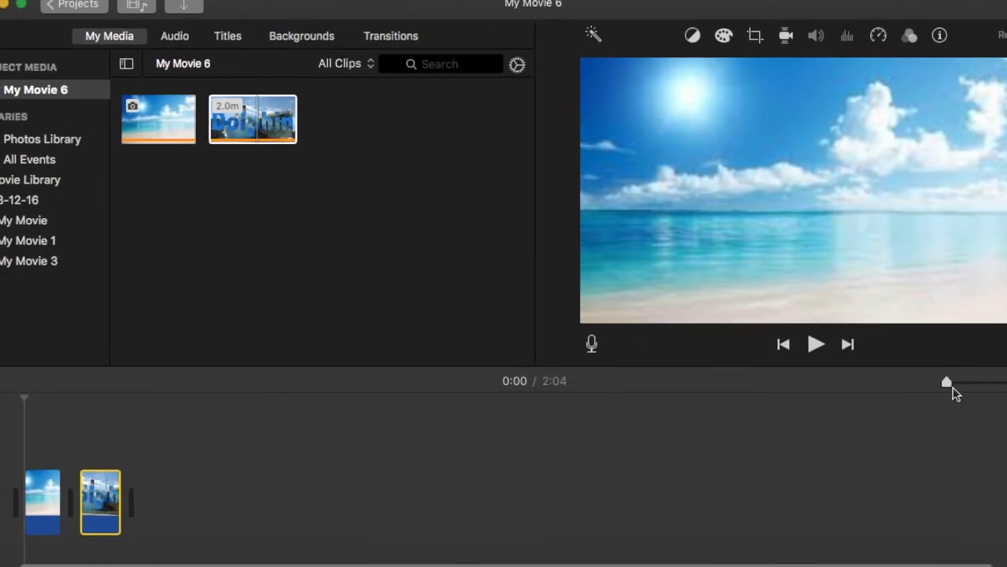
left_click(959, 386)
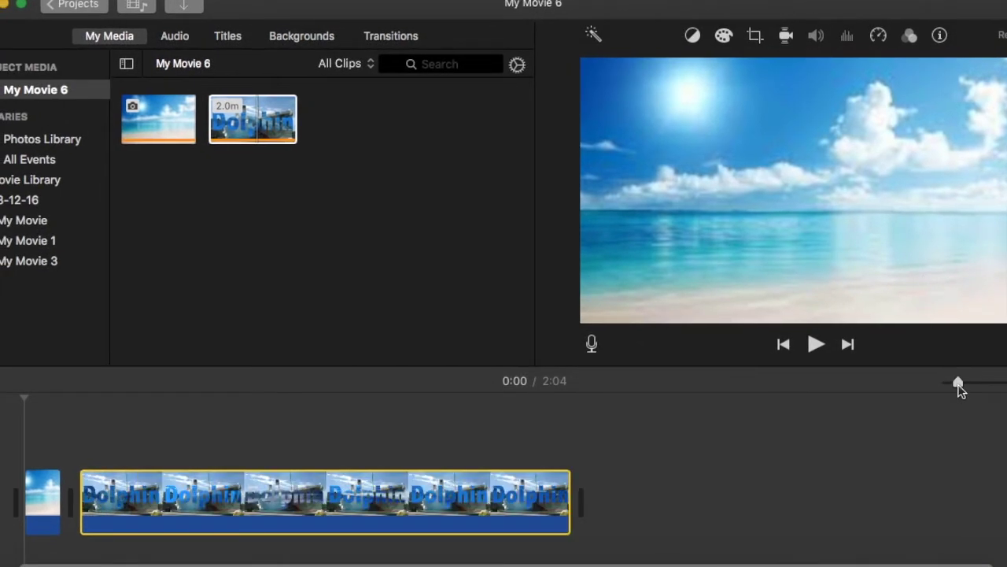
left_click(968, 385)
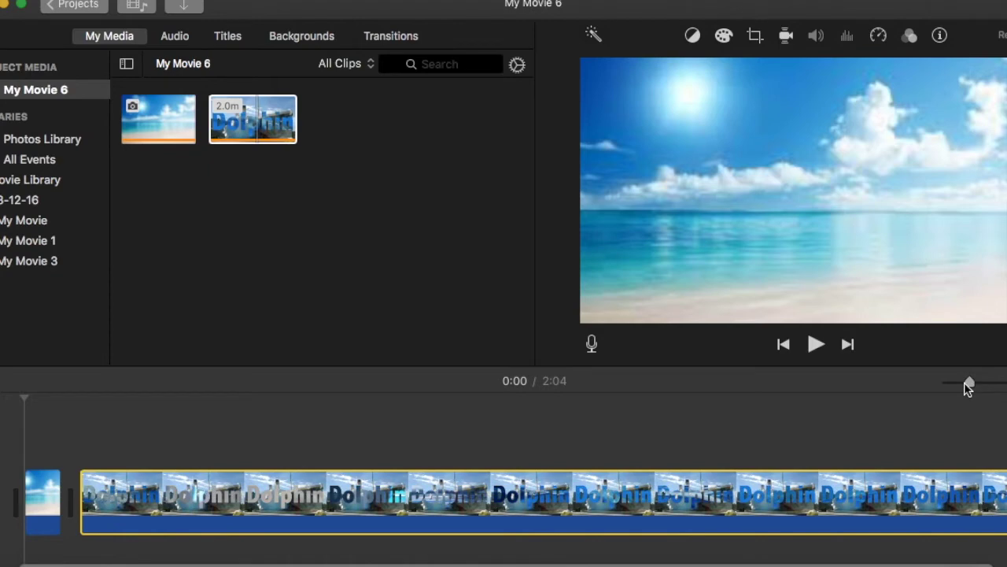
left_click_drag(967, 386, 961, 384)
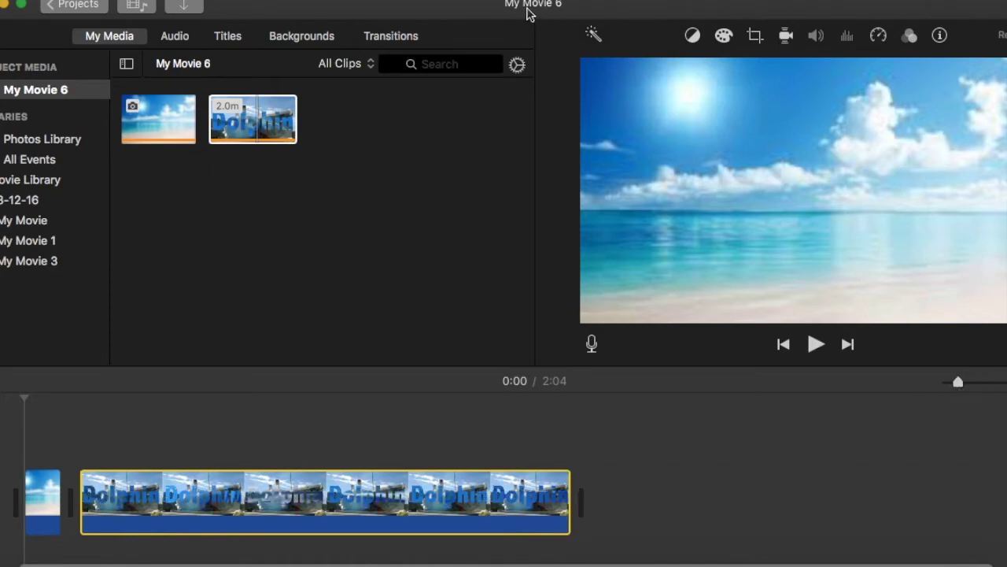
left_click_drag(464, 12, 515, 7)
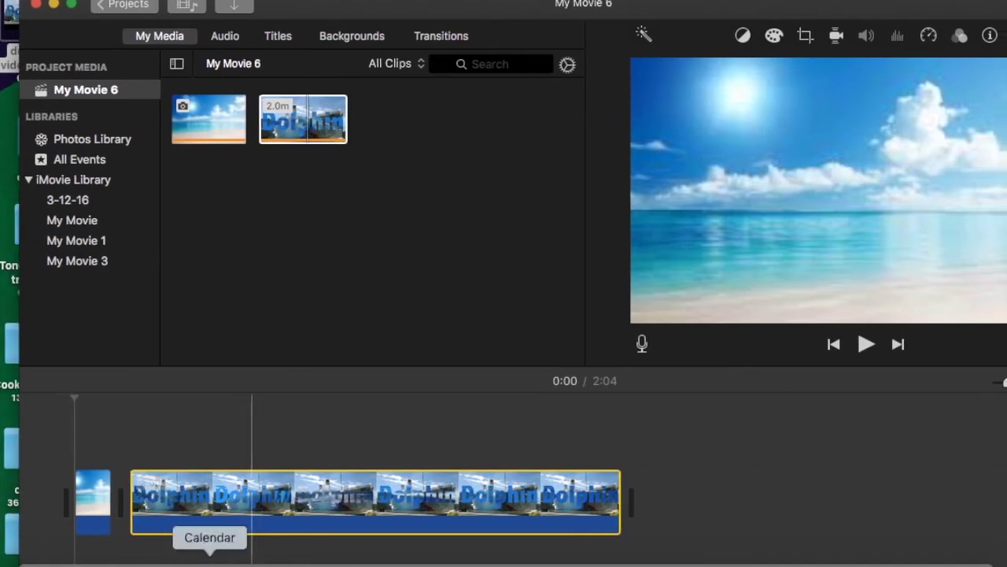
Select the beach photo in the timeline and look through the maps and backgrounds, previewing Organic, Blobs and Underwater
left_click(89, 496)
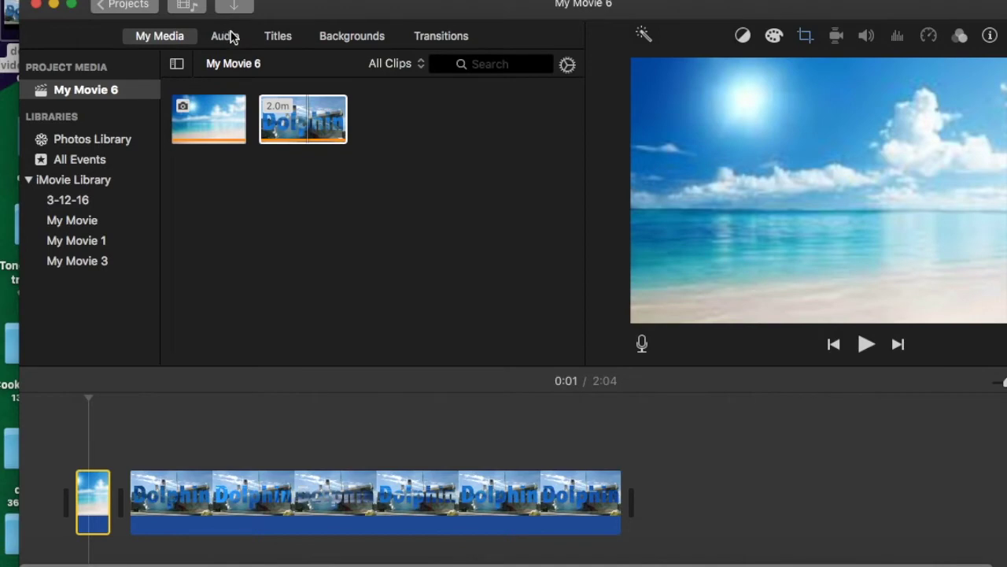
left_click(350, 37)
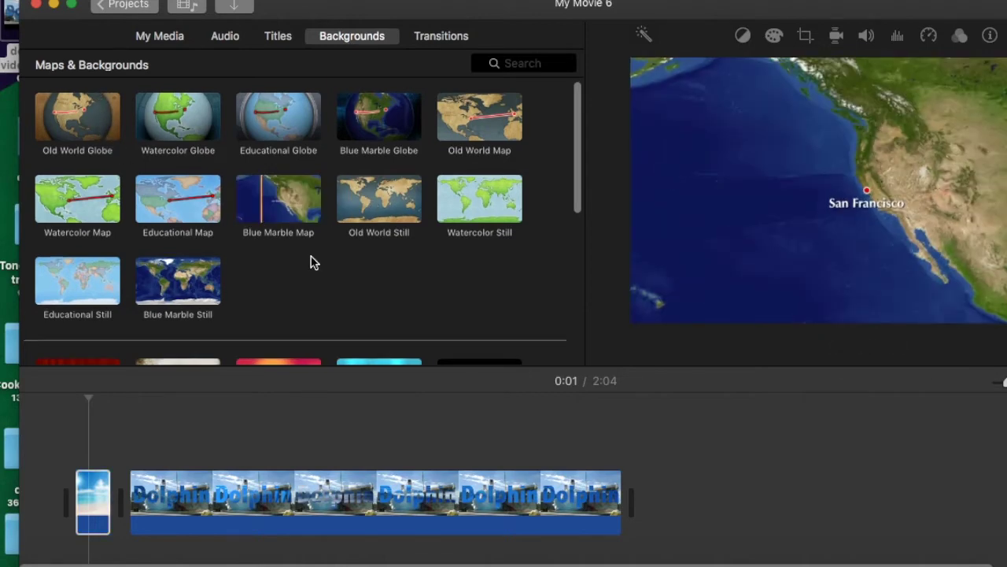
scroll(330, 271, "down", 8)
scroll(327, 271, "up", 4)
scroll(285, 255, "down", 4)
scroll(229, 242, "up", 4)
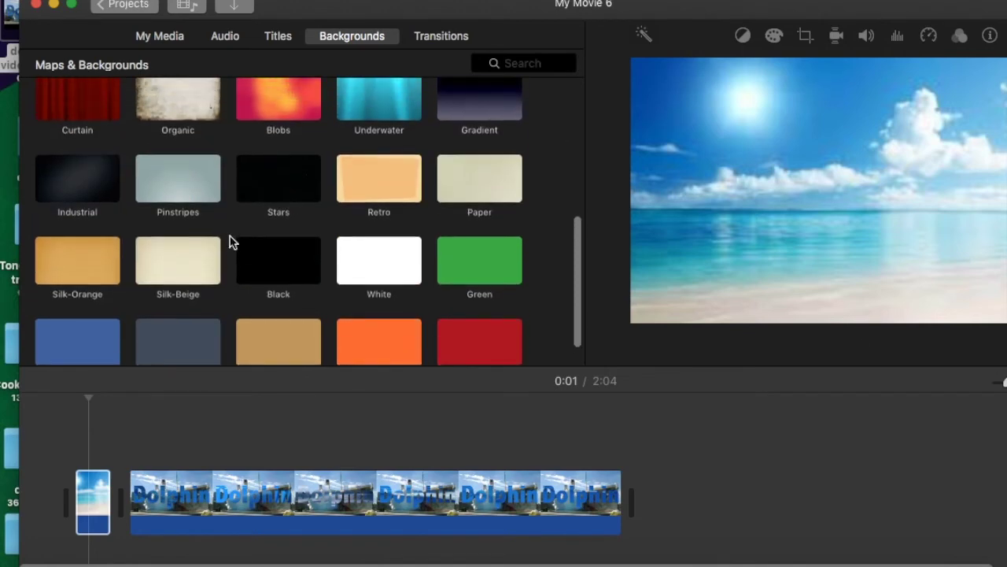
scroll(229, 242, "down", 1)
scroll(229, 242, "down", 1)
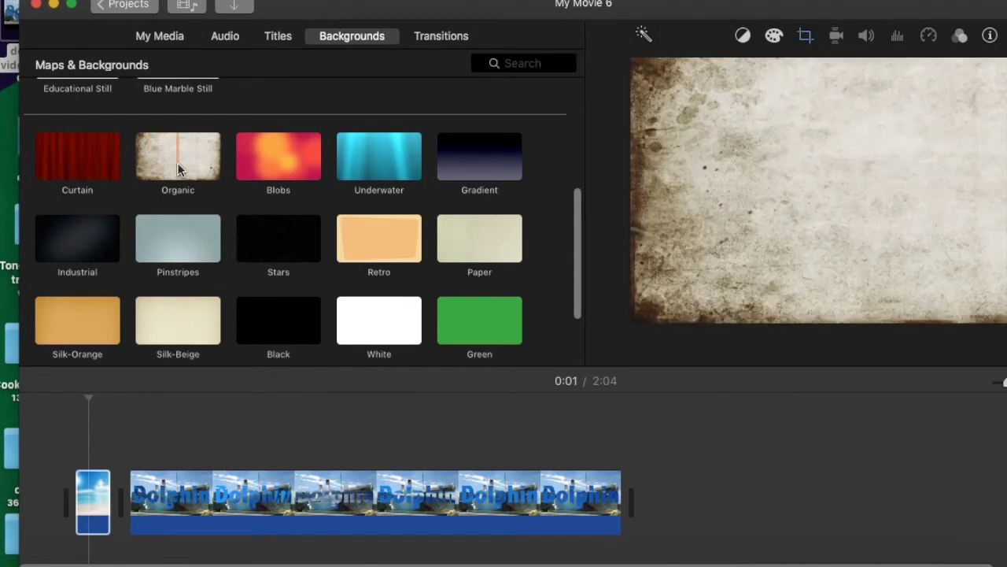
left_click(244, 169)
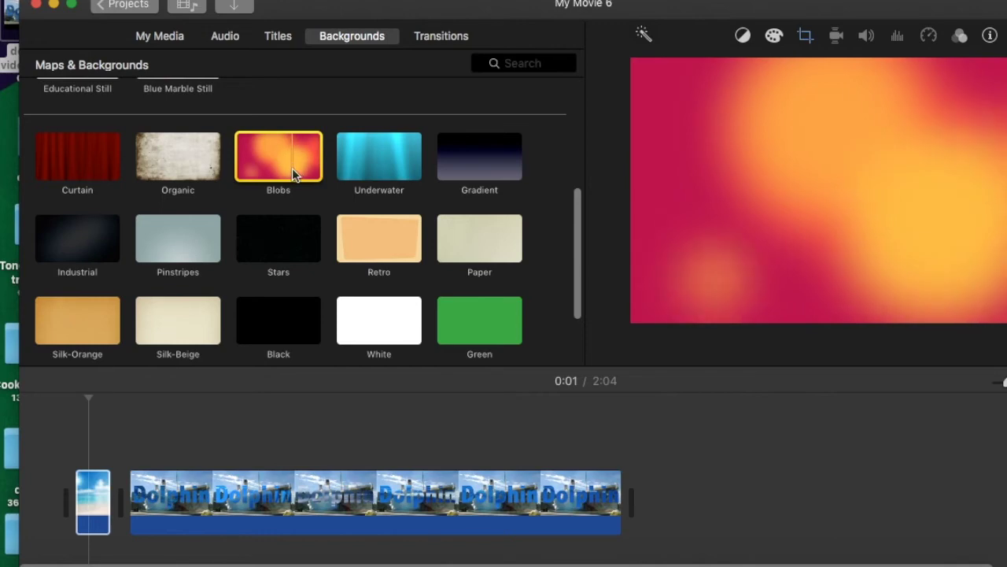
left_click(343, 170)
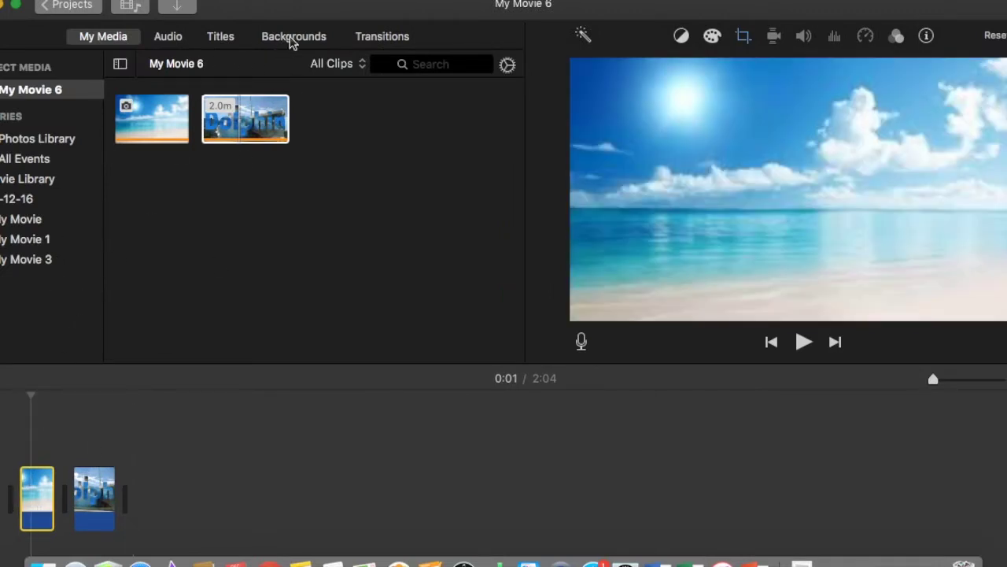
Insert the Educational Map background ahead of the beach photo in the timeline and briefly play it from its start
left_click(291, 42)
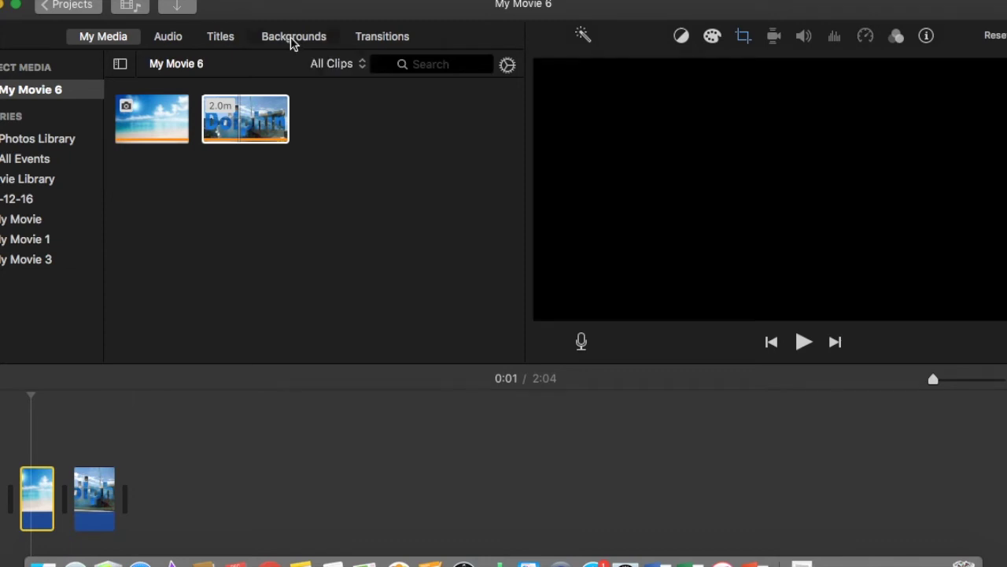
scroll(286, 270, "down", 2)
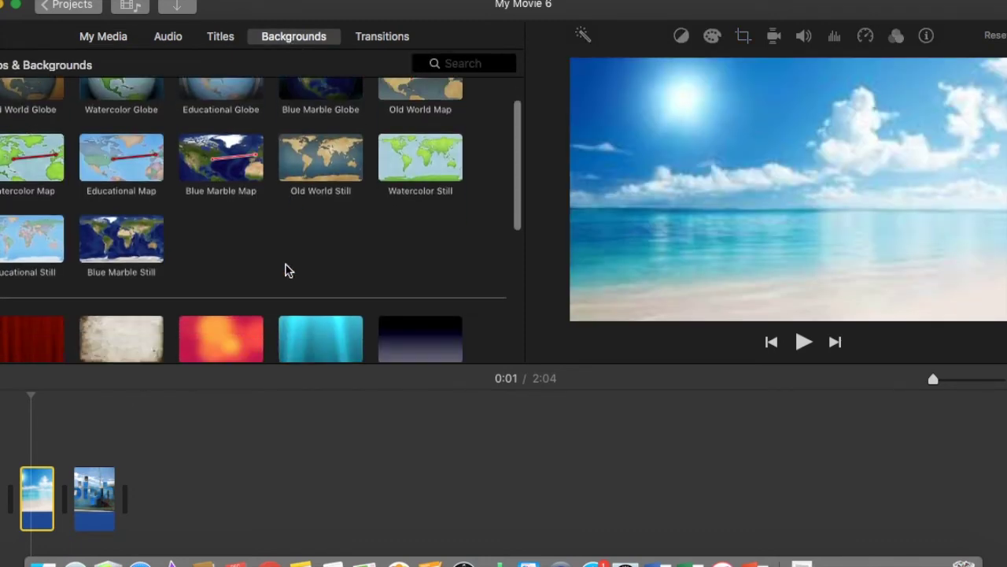
scroll(248, 281, "up", 2)
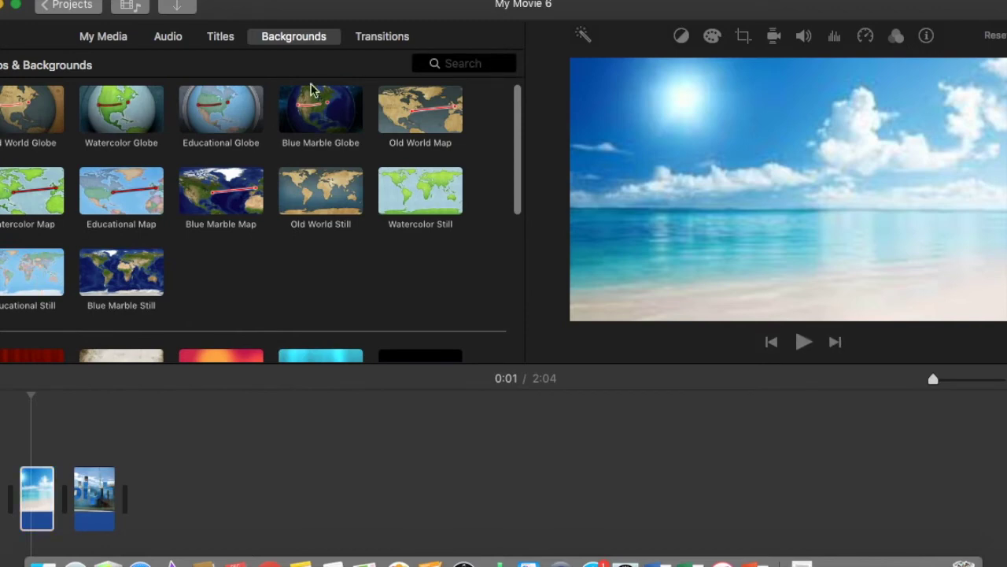
left_click_drag(323, 7, 358, 6)
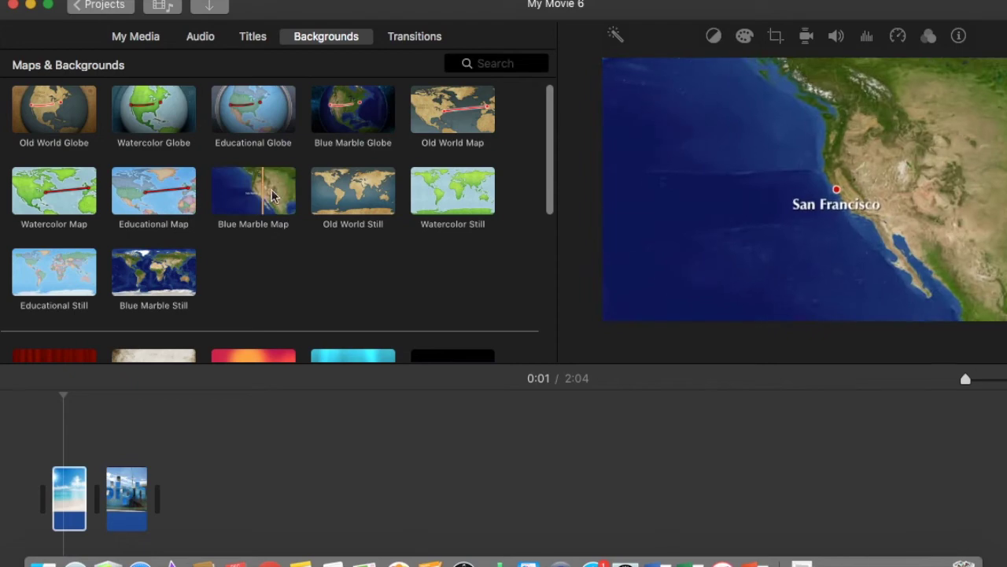
left_click_drag(153, 190, 20, 445)
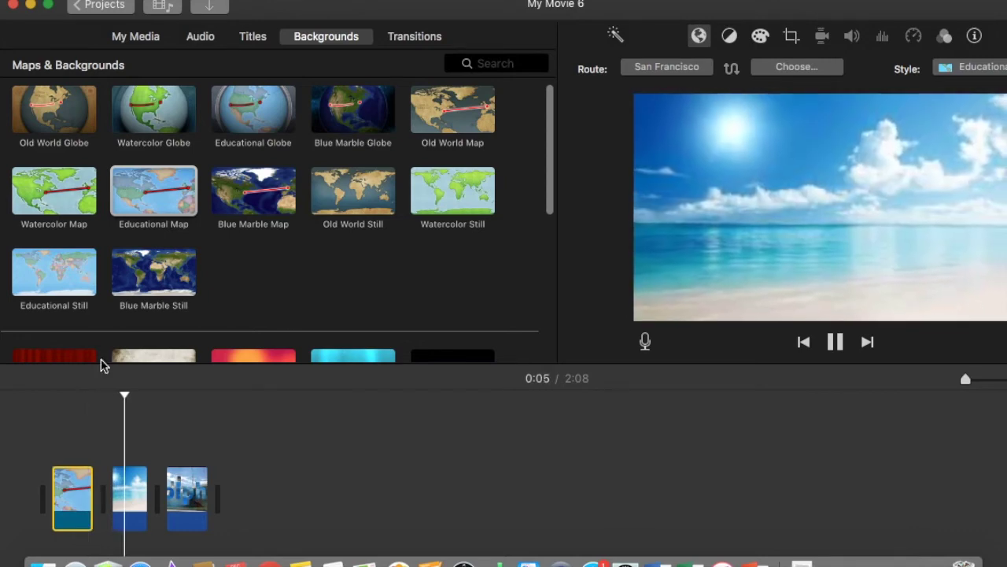
left_click(45, 492)
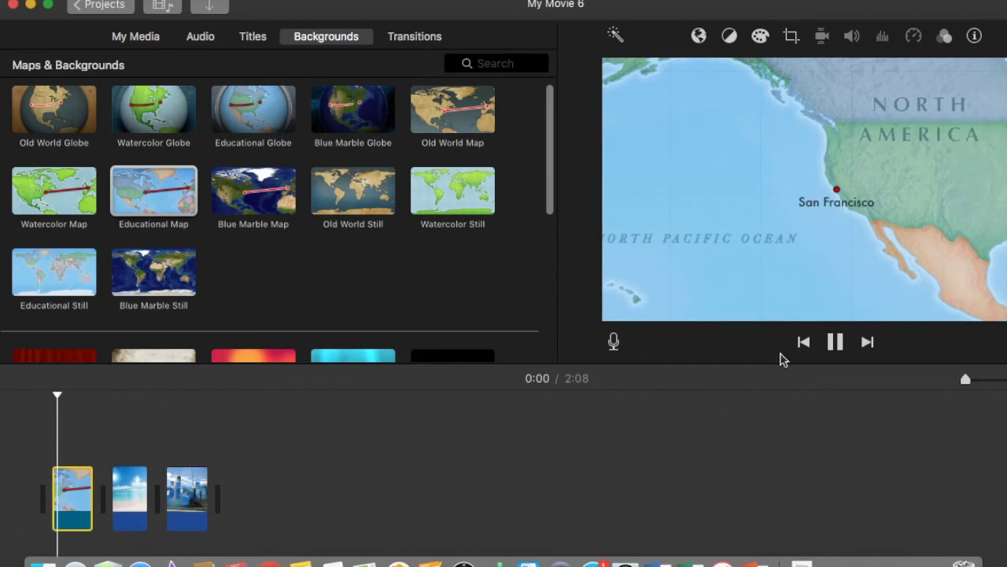
left_click(835, 343)
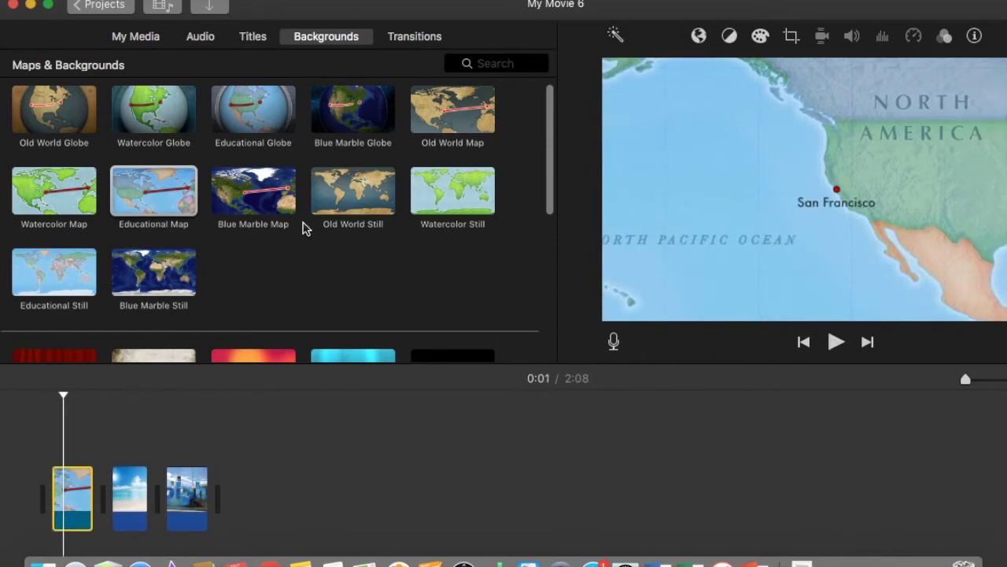
Look over the patterned and solid-color backgrounds, including Gradient and Retro, and bring up the available transitions
scroll(303, 226, "down", 5)
scroll(295, 223, "down", 3)
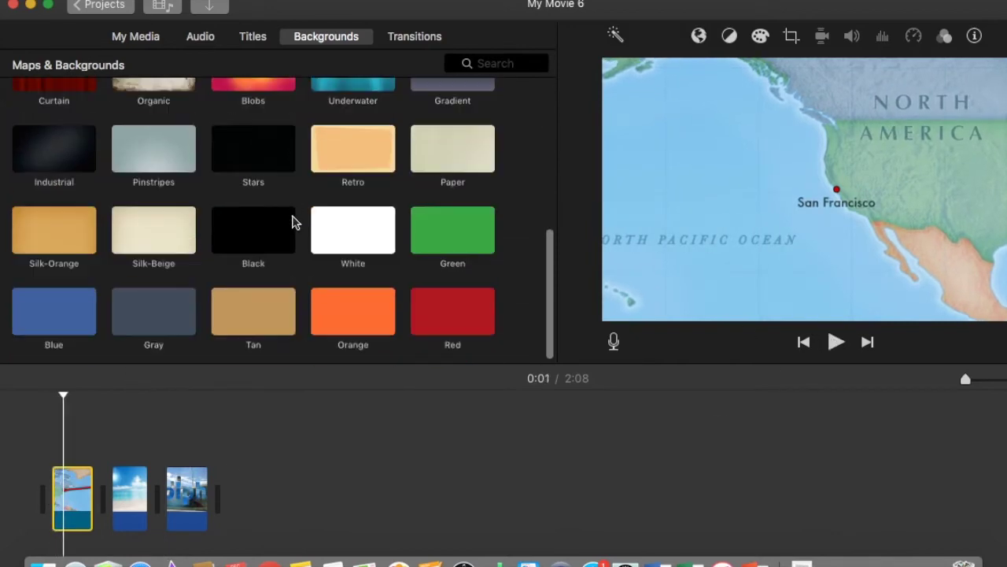
scroll(269, 228, "up", 4)
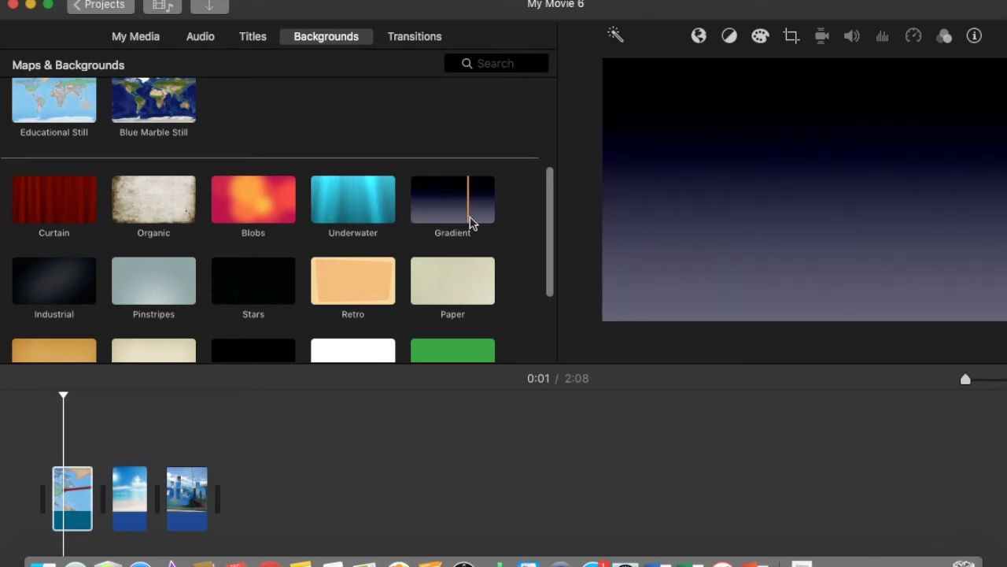
scroll(287, 272, "down", 2)
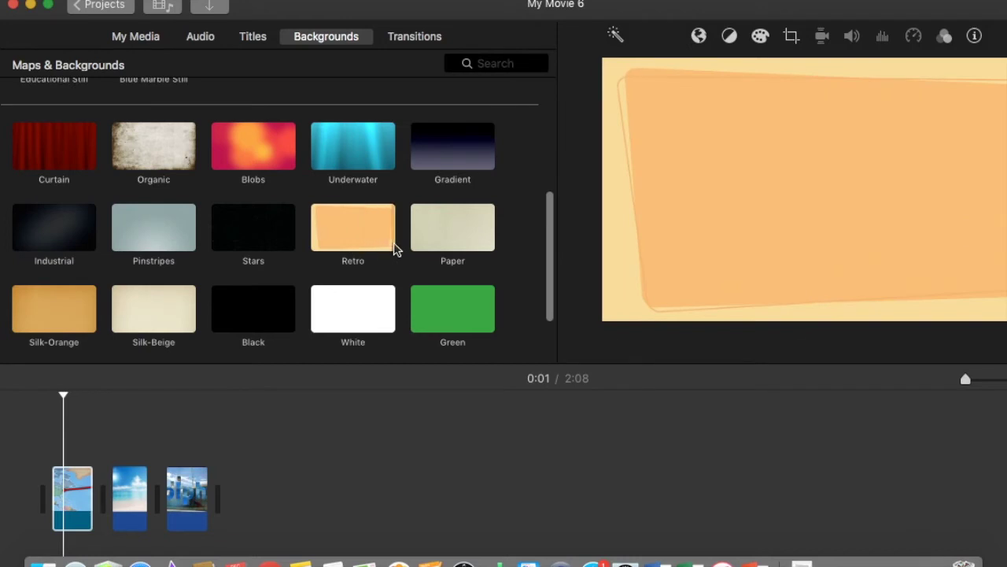
key("super+5")
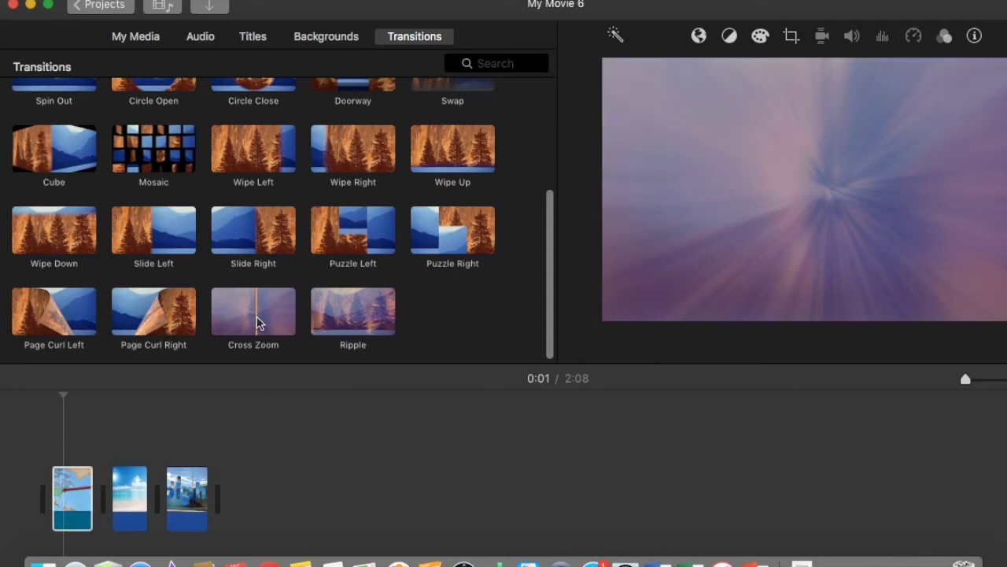
Look over the available transitions and insert Circle Close ahead of the map clip at the start of the timeline
scroll(254, 314, "up", 2)
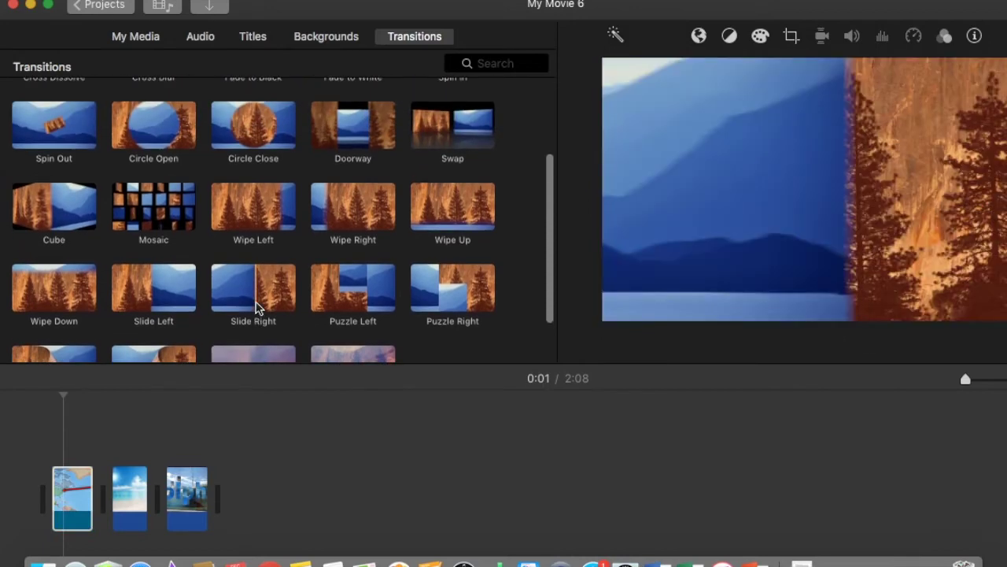
scroll(255, 307, "up", 2)
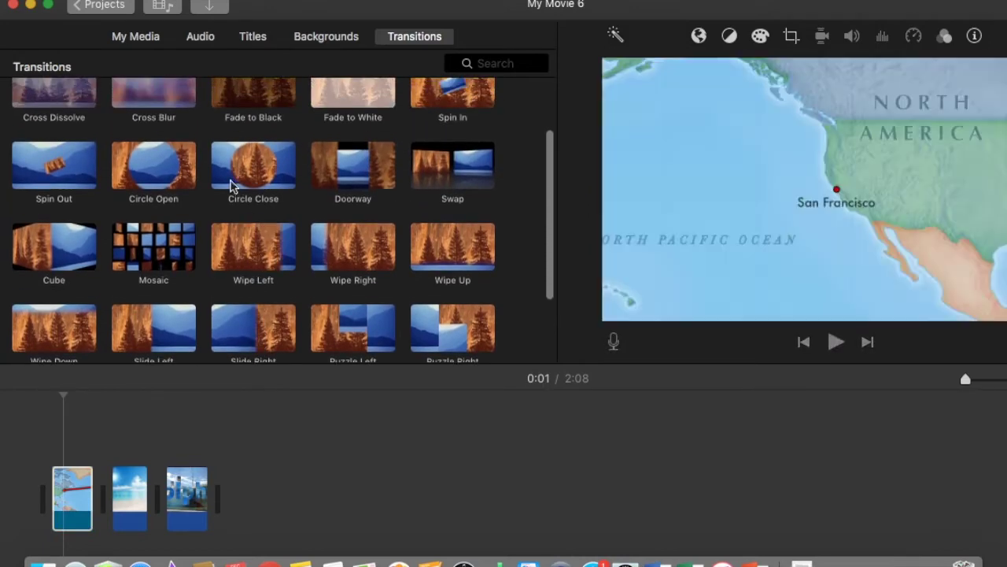
scroll(107, 181, "up", 1)
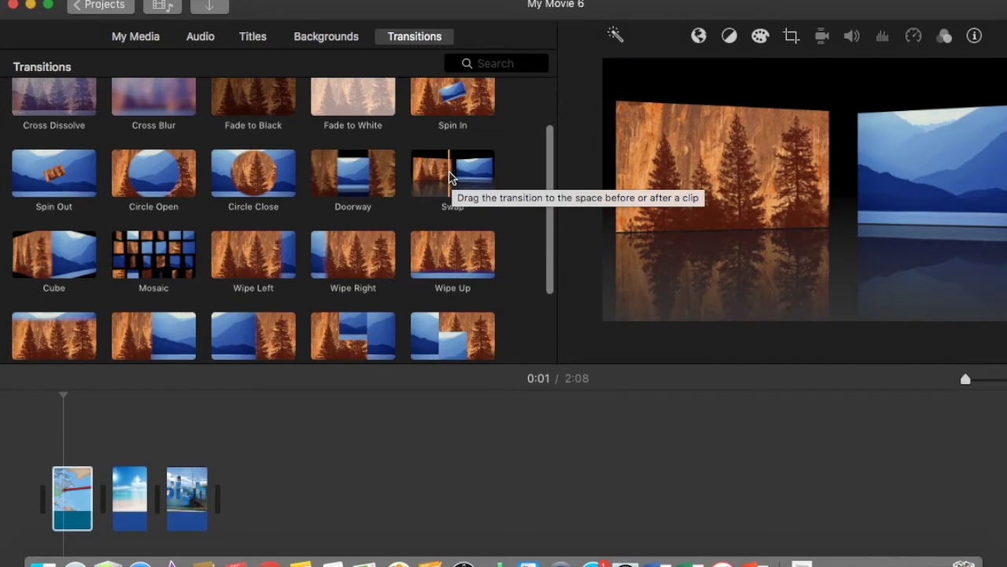
left_click(440, 173)
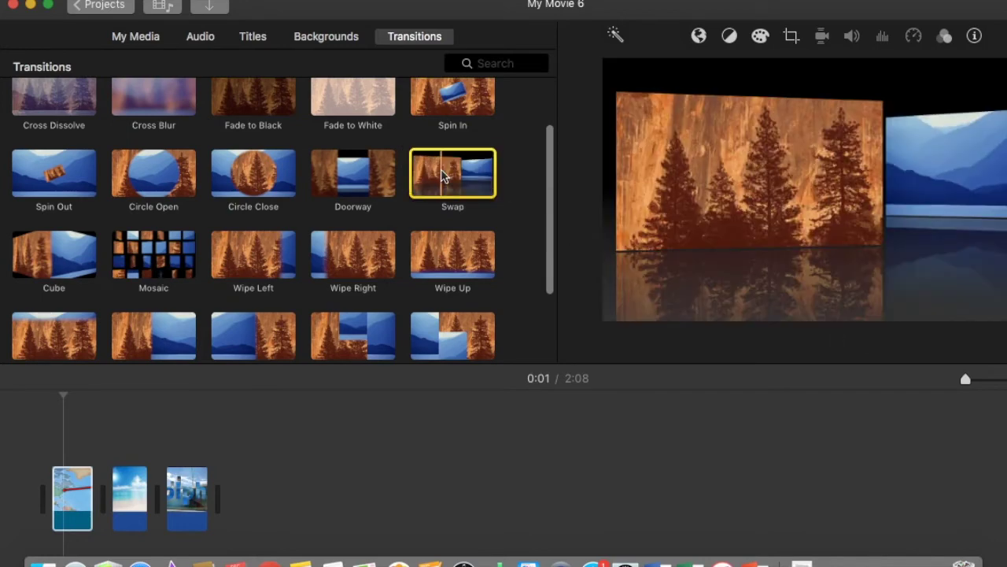
left_click_drag(254, 177, 20, 507)
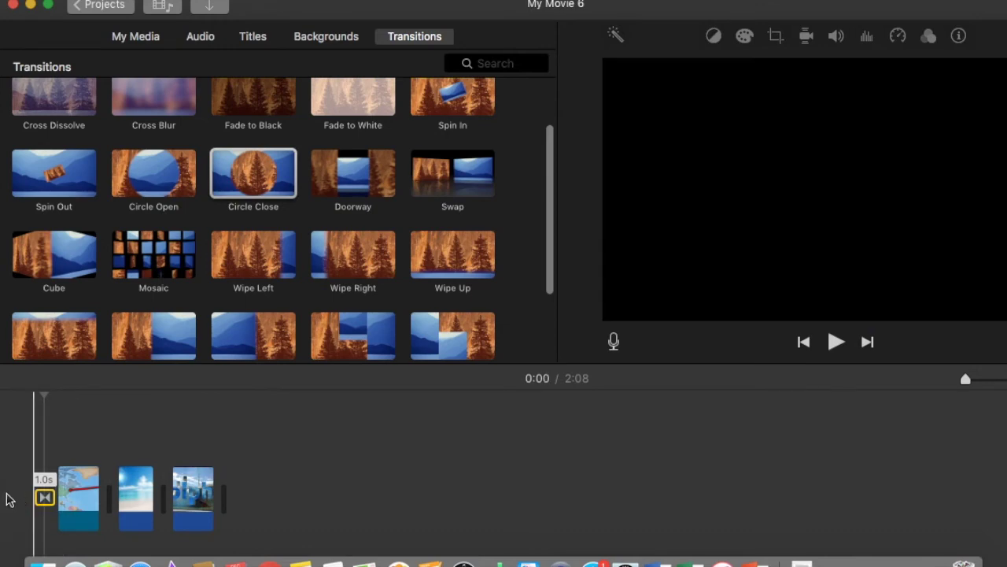
Play the movie from its start to preview the transition leading into the map clip
left_click(17, 440)
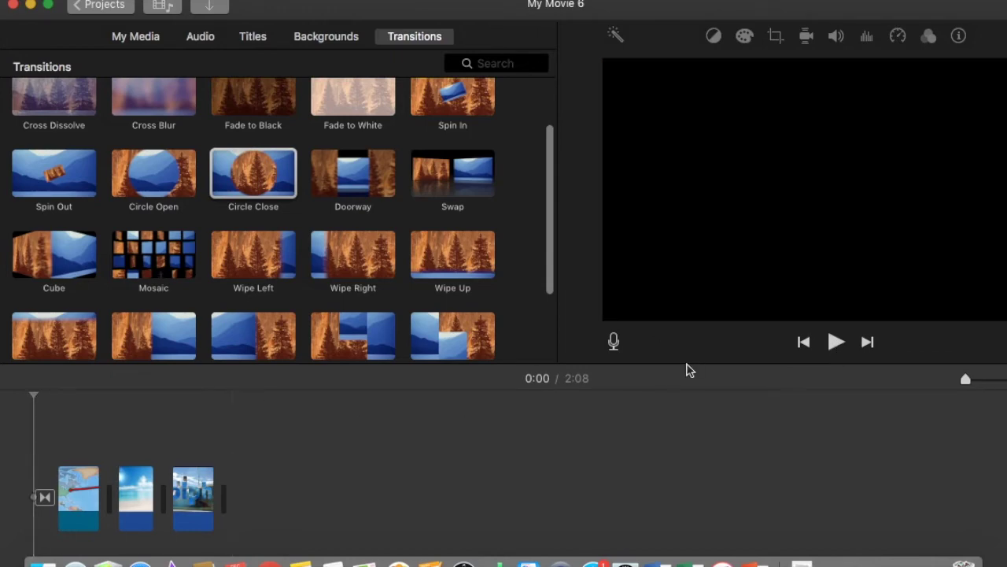
left_click(832, 341)
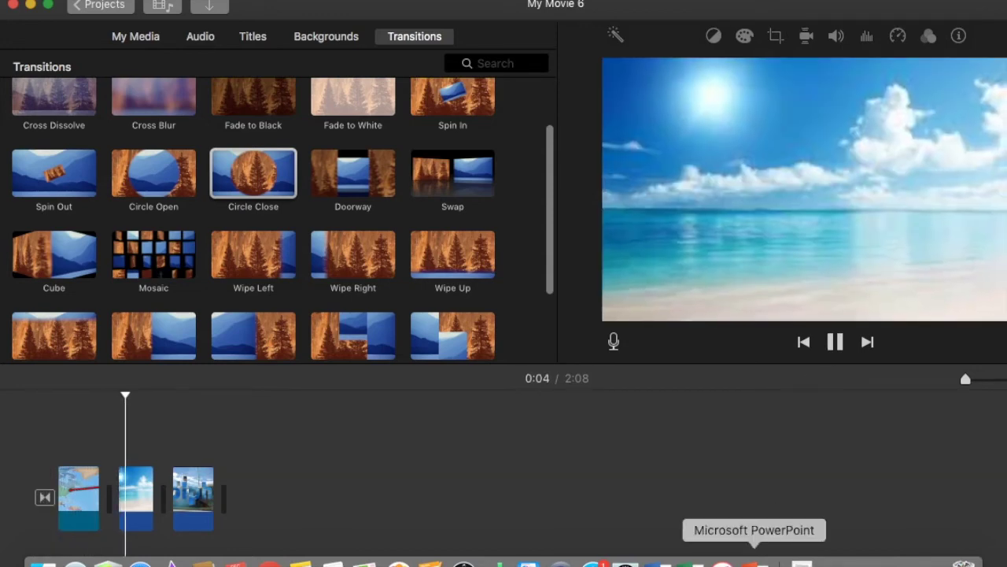
left_click(39, 449)
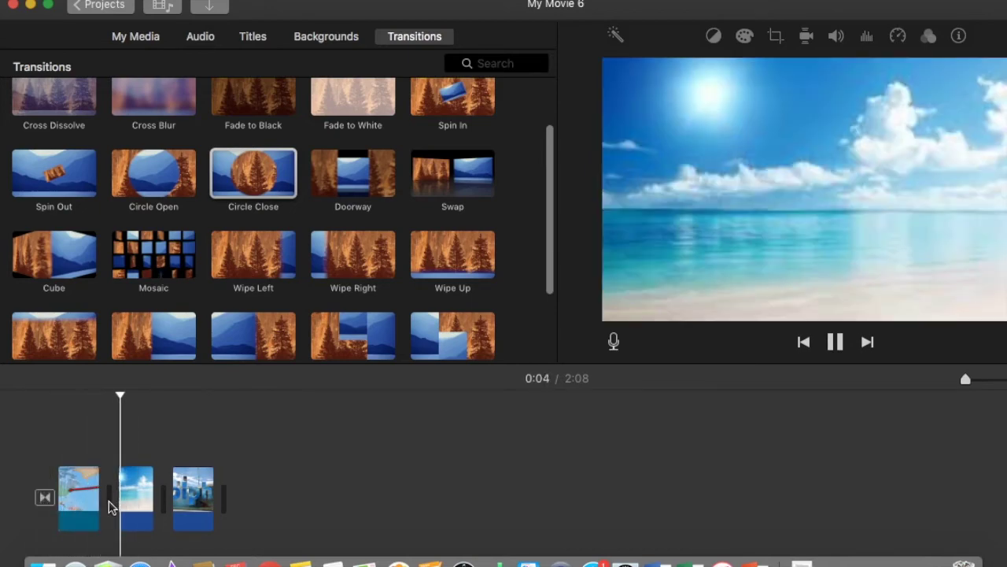
Insert the Swap transition between the map clip and the beach photo, and play the movie from its start to preview it
left_click(126, 502)
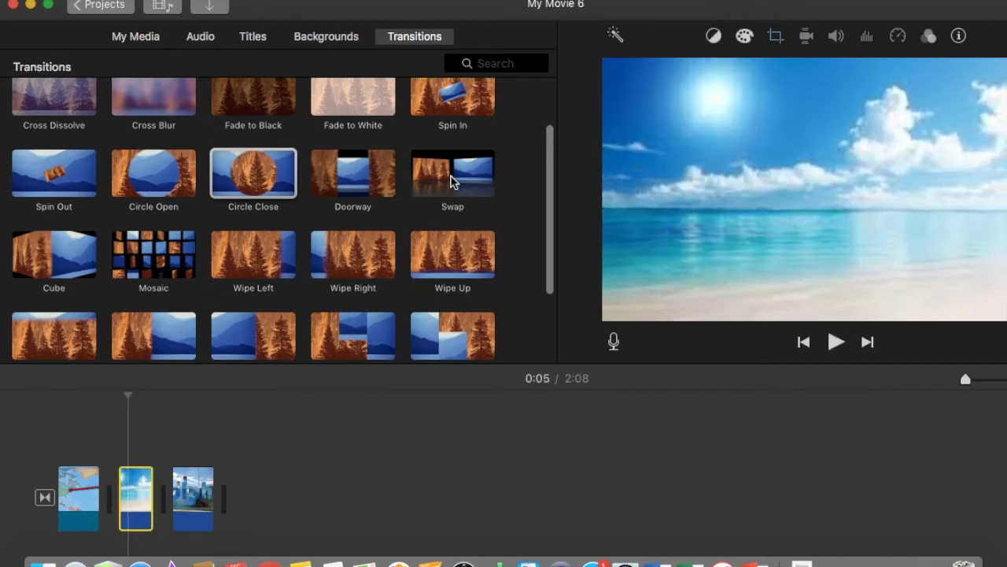
left_click_drag(453, 182, 117, 489)
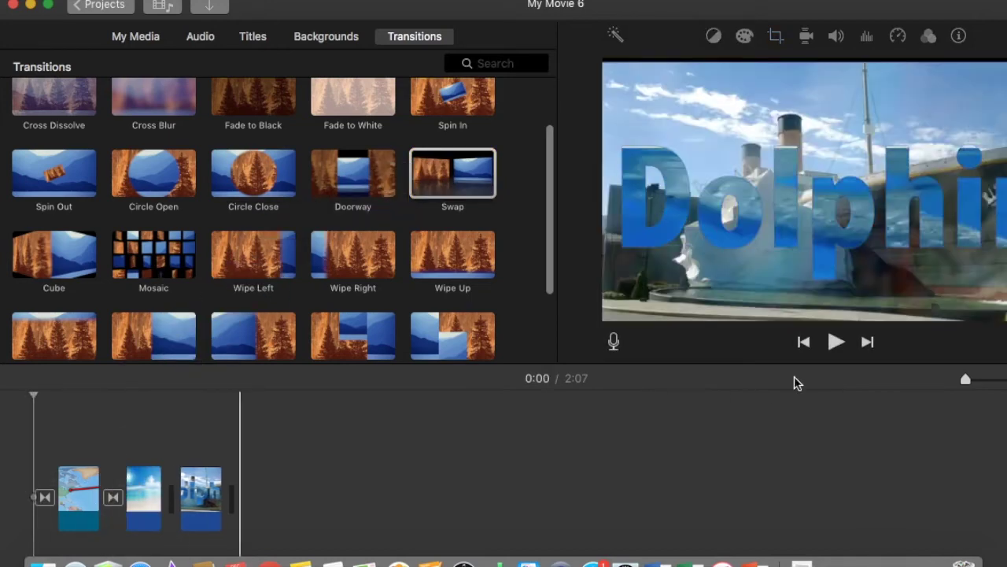
left_click(836, 342)
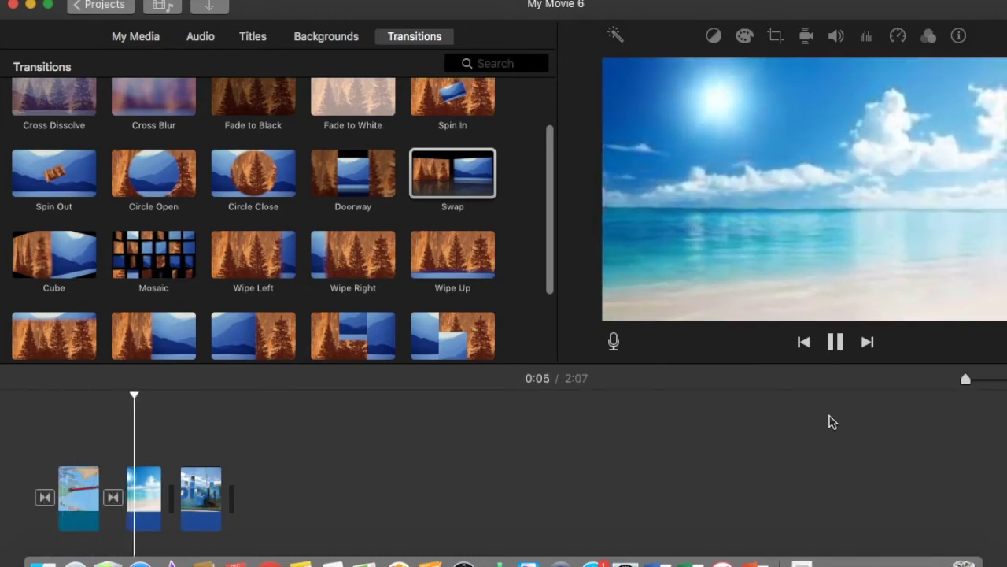
left_click(837, 343)
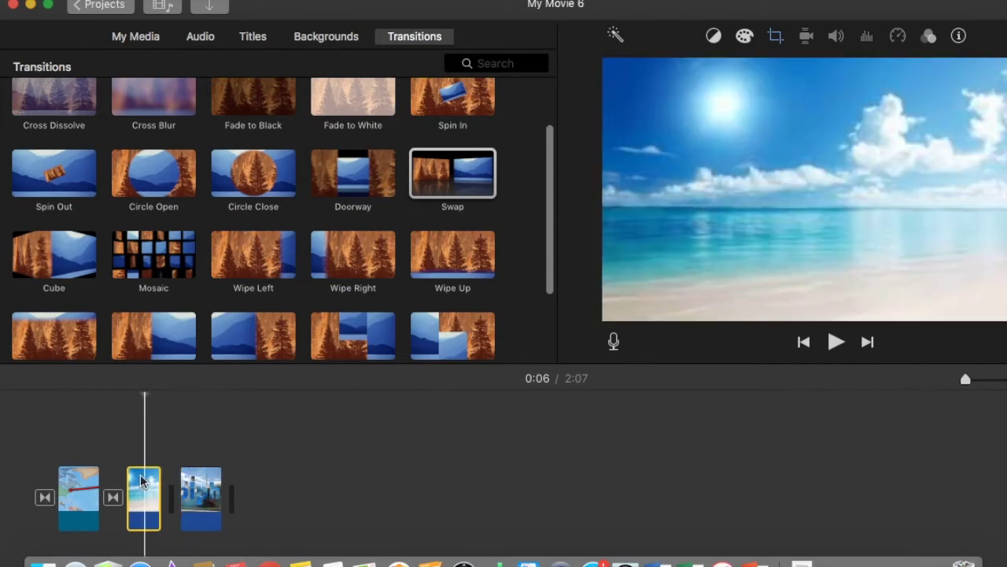
Browse the titles and place the one with staggered Title and Subtitle words above the beach photo in the timeline
scroll(322, 279, "down", 3)
scroll(322, 285, "up", 5)
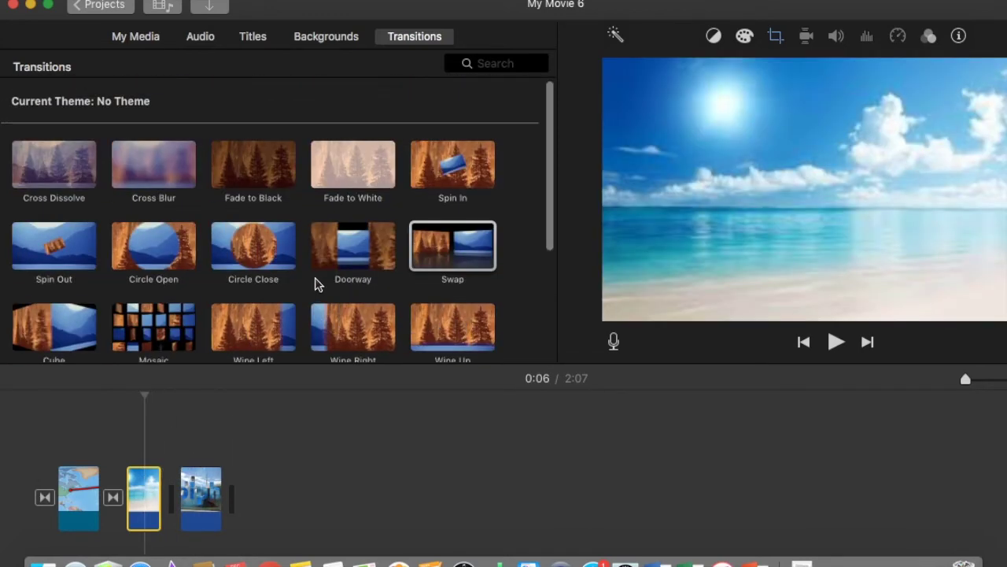
left_click(252, 37)
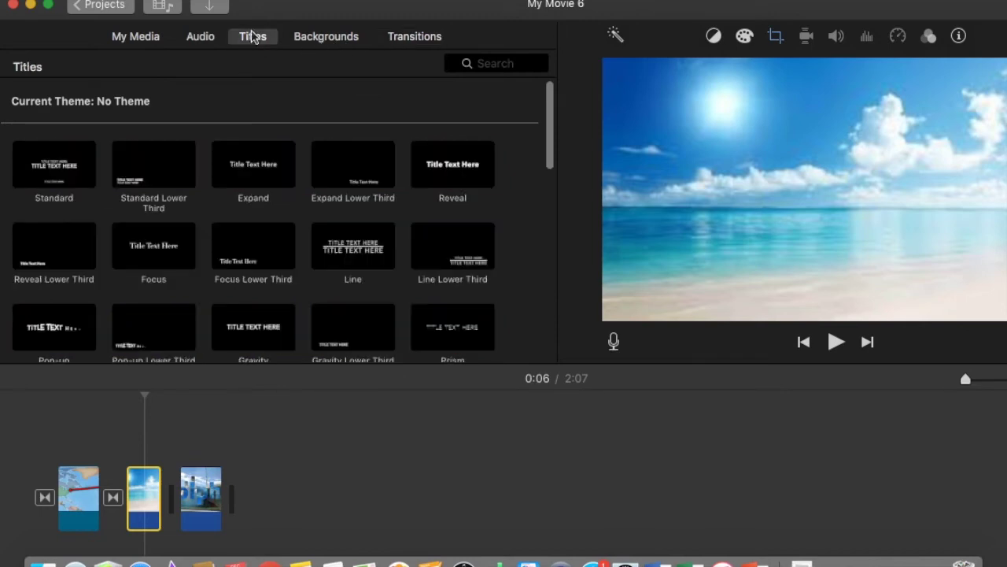
scroll(273, 271, "down", 4)
left_click(214, 200)
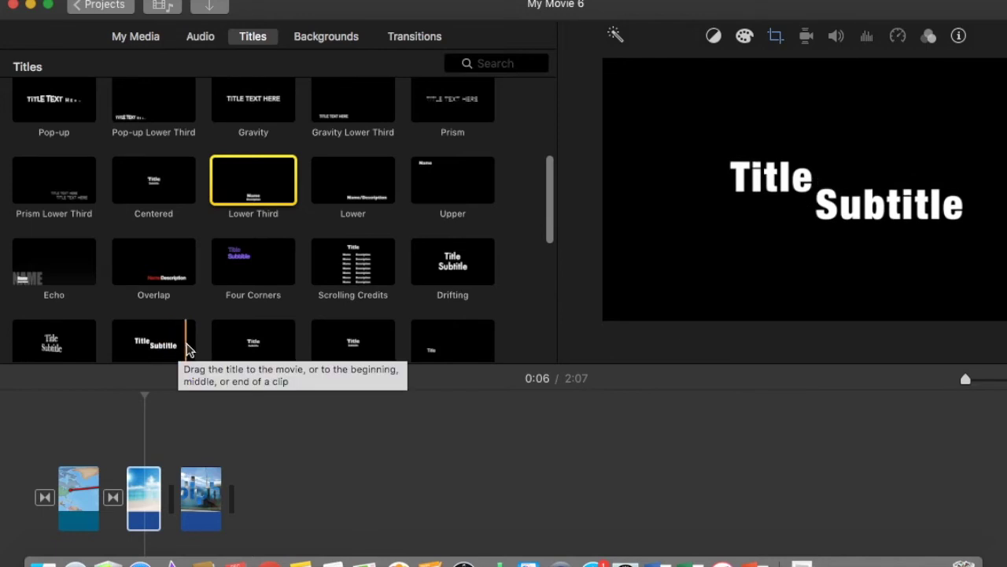
left_click_drag(148, 344, 135, 451)
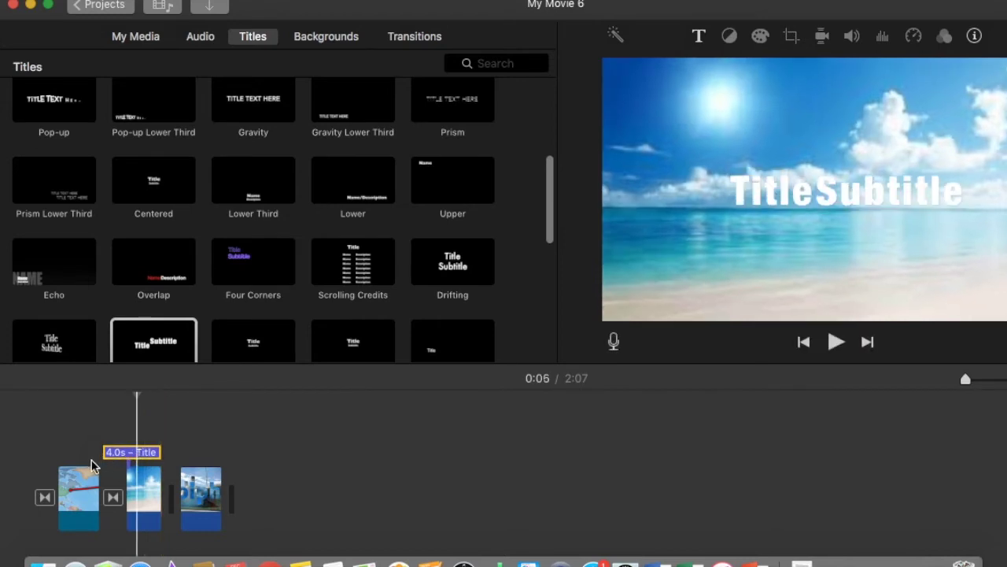
Adjust the title's starting edge in the timeline, trying a duration of 3.0 seconds and one of 3.6 seconds
left_click(124, 457)
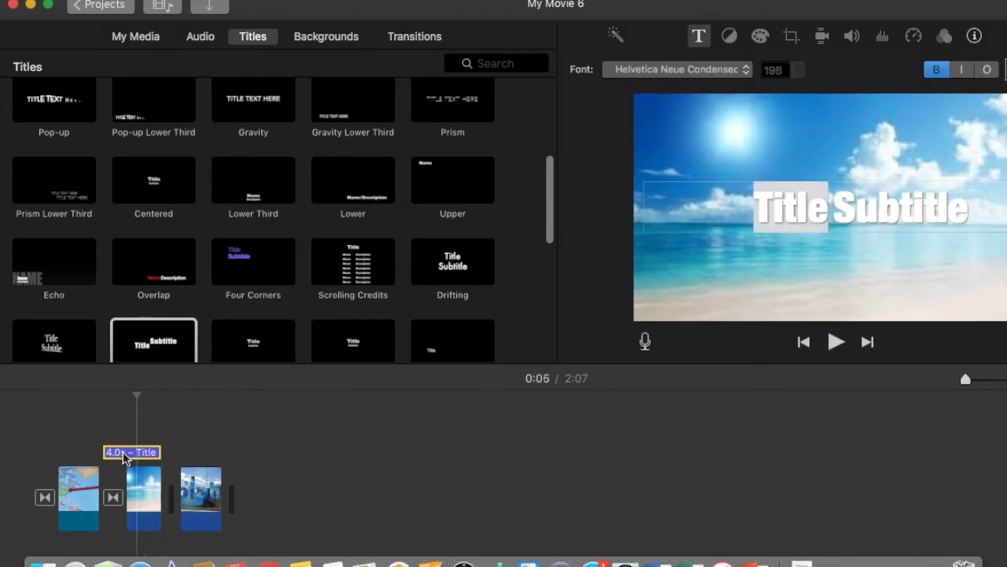
left_click_drag(97, 455, 126, 454)
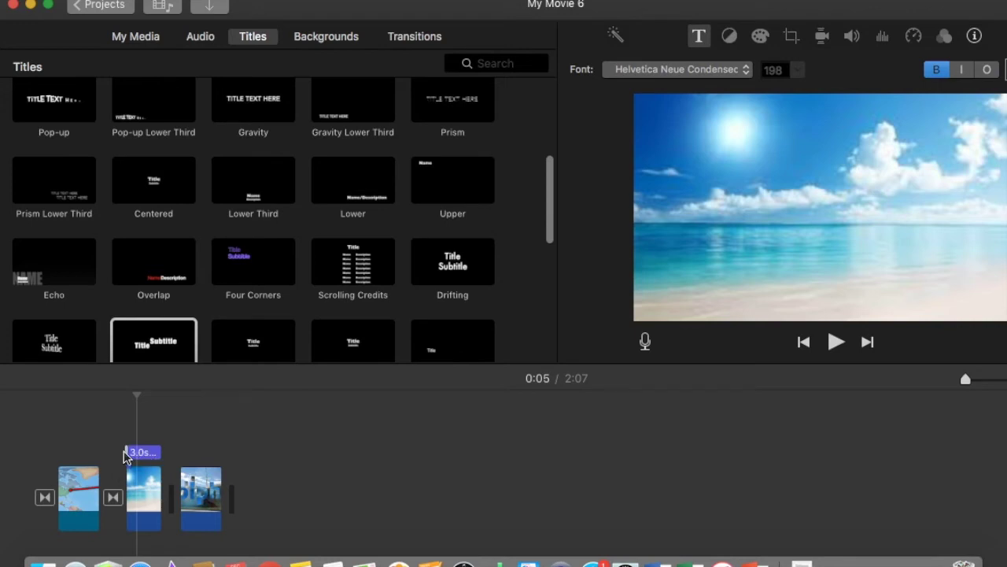
left_click_drag(122, 451, 110, 451)
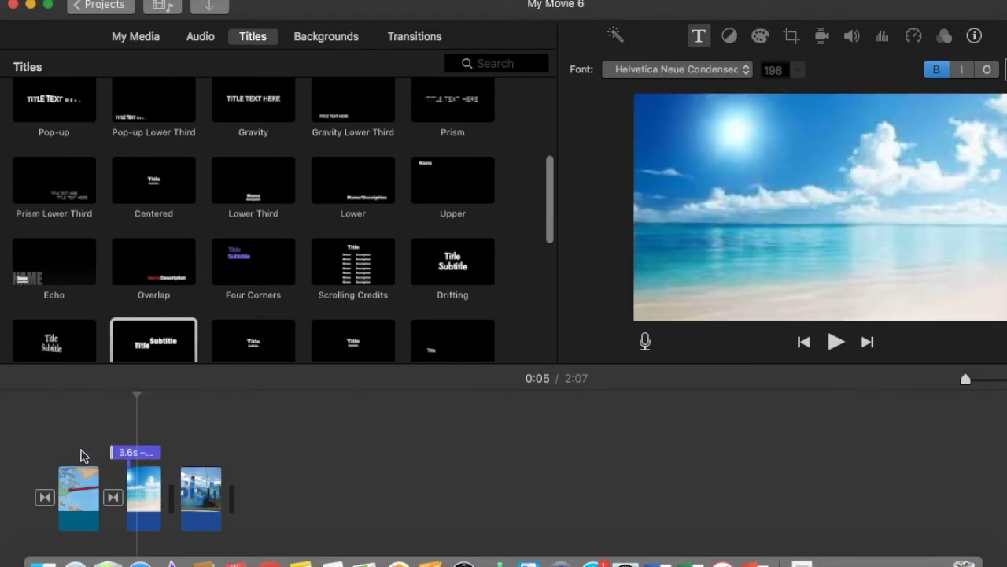
Play the titled section and trim the title's start to the beginning of the beach photo, giving it a 3.0-second duration
left_click(73, 446)
key("space")
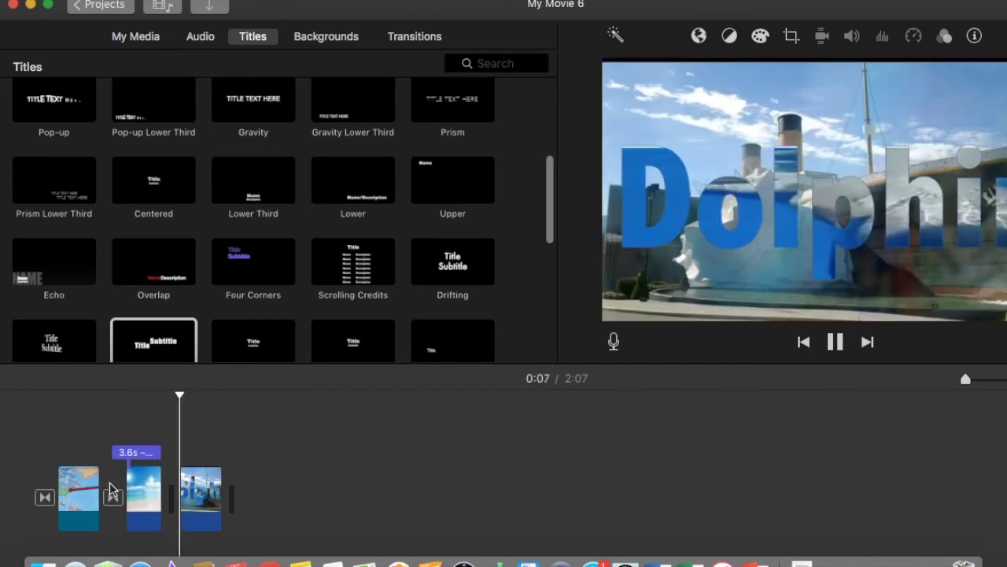
left_click(834, 343)
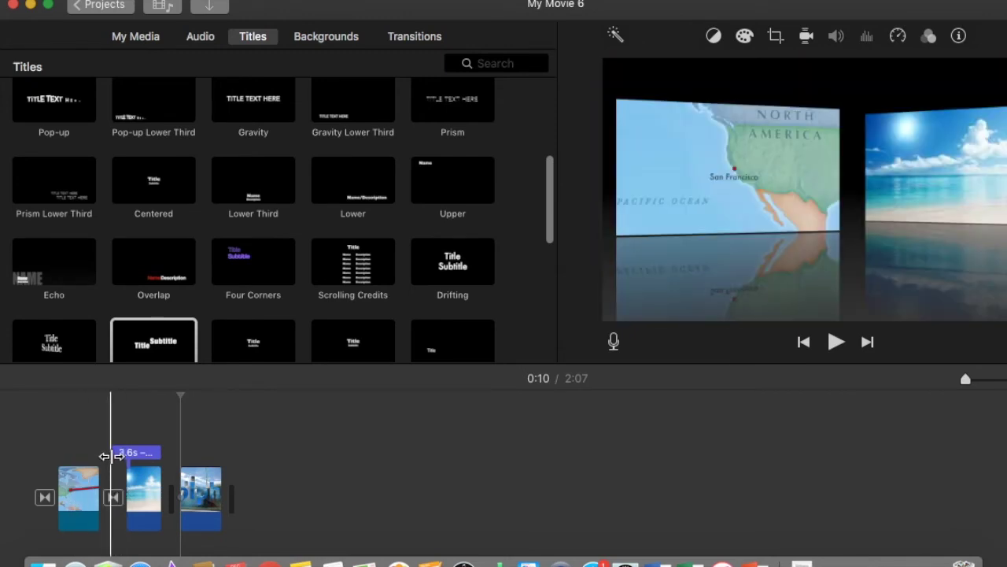
left_click_drag(106, 456, 126, 456)
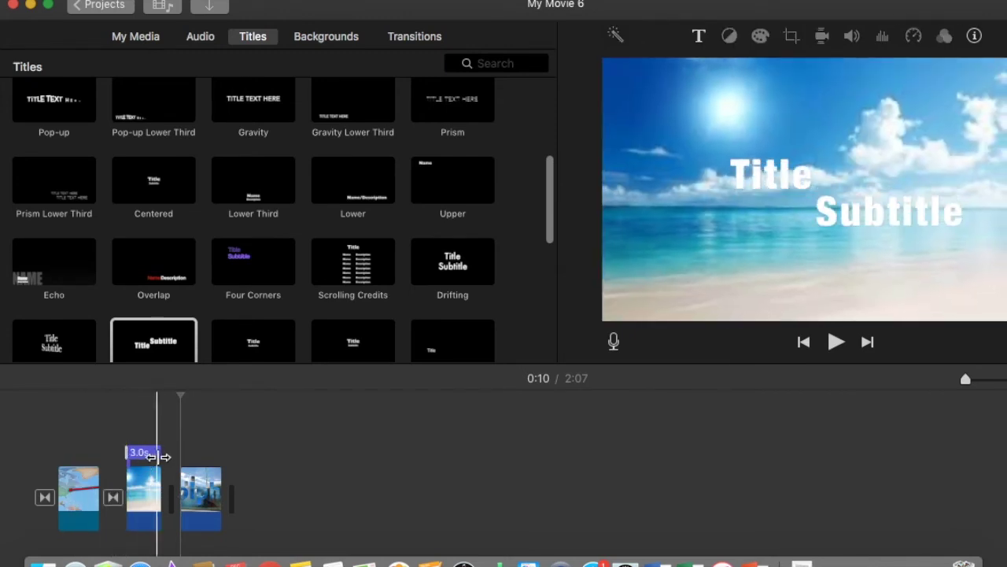
Replace the title's first placeholder text on the beach photo with "Du lịch biển"
double_click(142, 456)
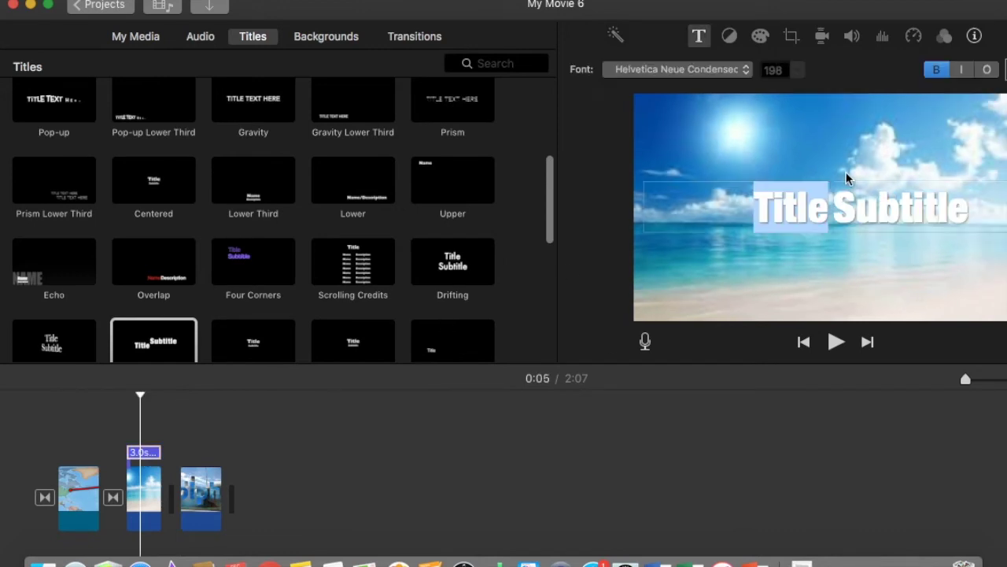
type("Du")
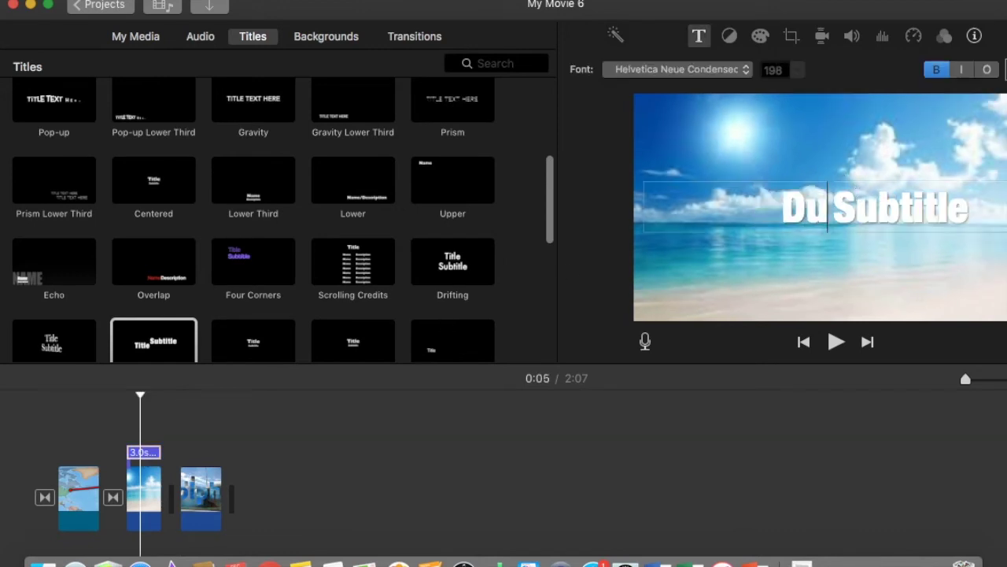
type(" lich")
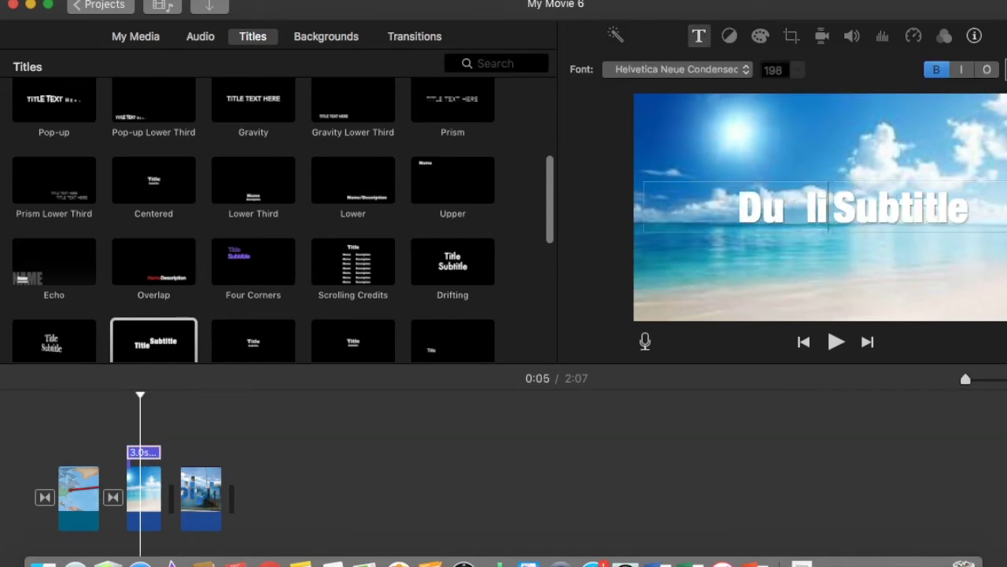
type(" biener")
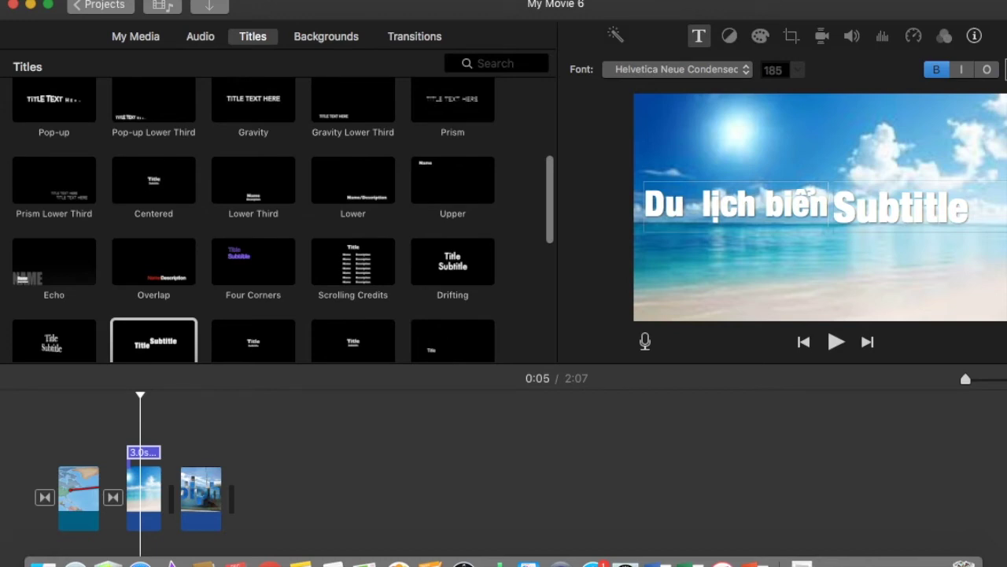
Replace the subtitle placeholder with "cùng tôi" and finish editing the title text
key("BackSpace")
key("BackSpace")
key("BackSpace")
key("BackSpace")
key("BackSpace")
key("BackSpace")
key("BackSpace")
key("BackSpace")
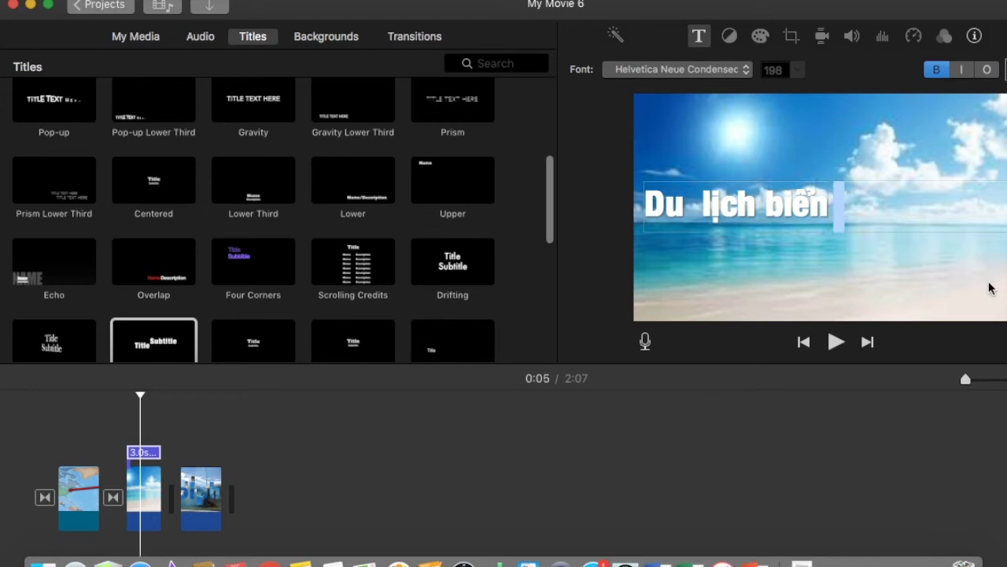
type("cung")
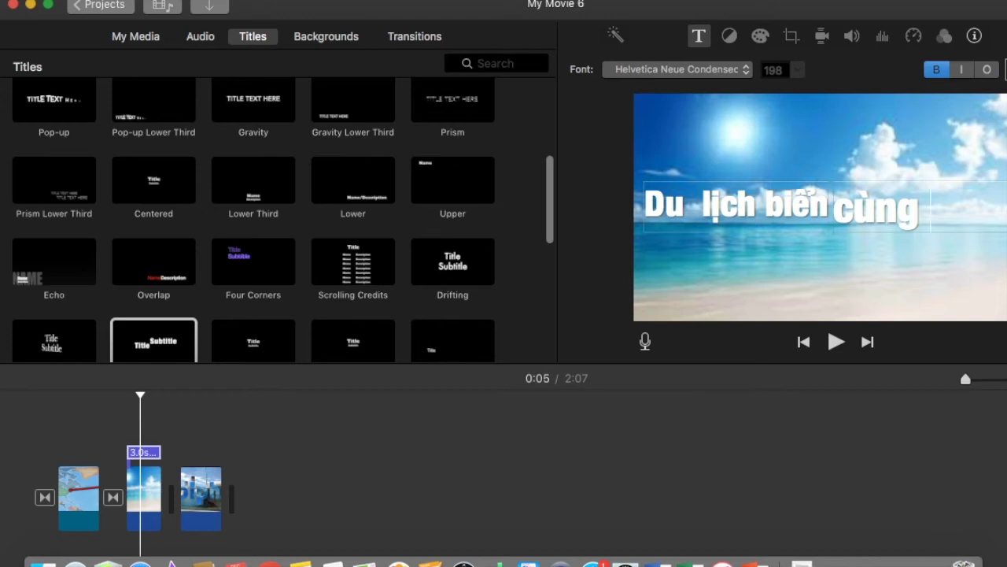
type("tôi")
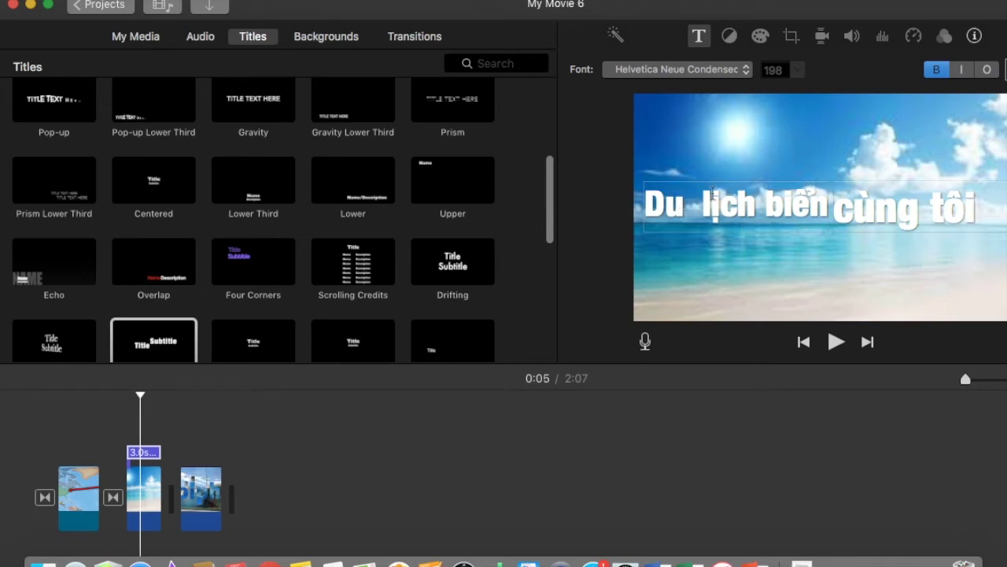
left_click(880, 233)
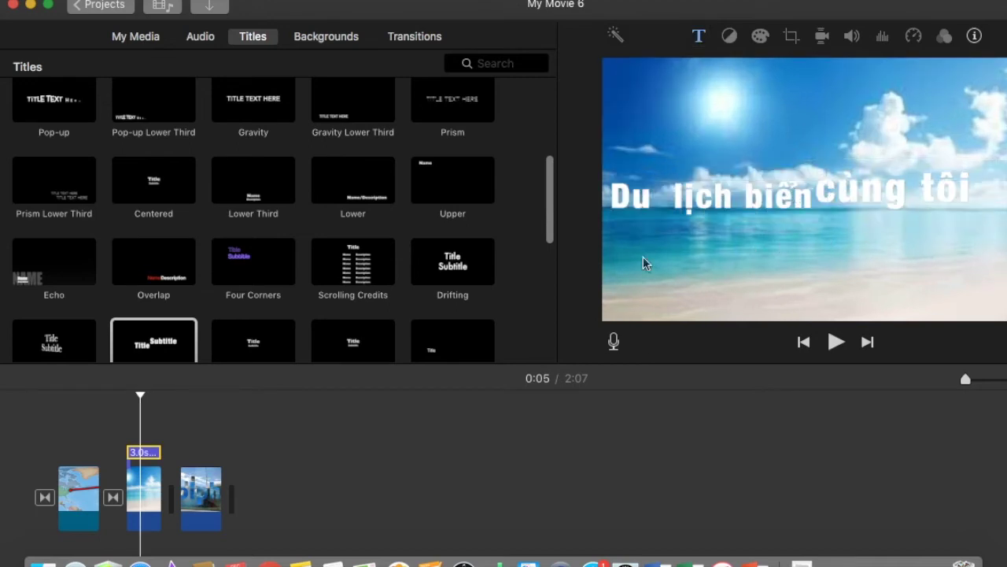
Reopen the title for editing and switch the bold style of "Du lịch biển" off and back on
left_click(240, 425)
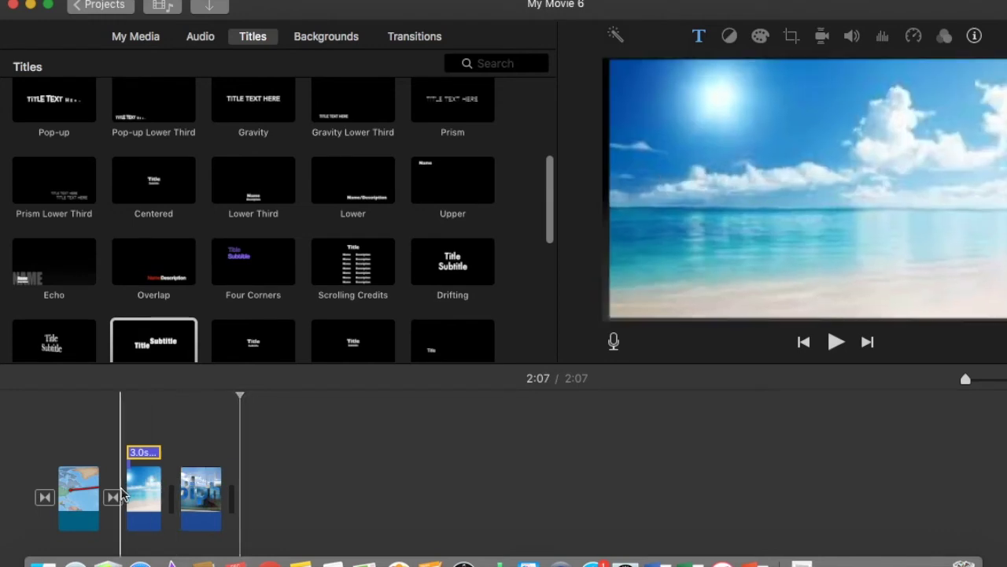
left_click(148, 455)
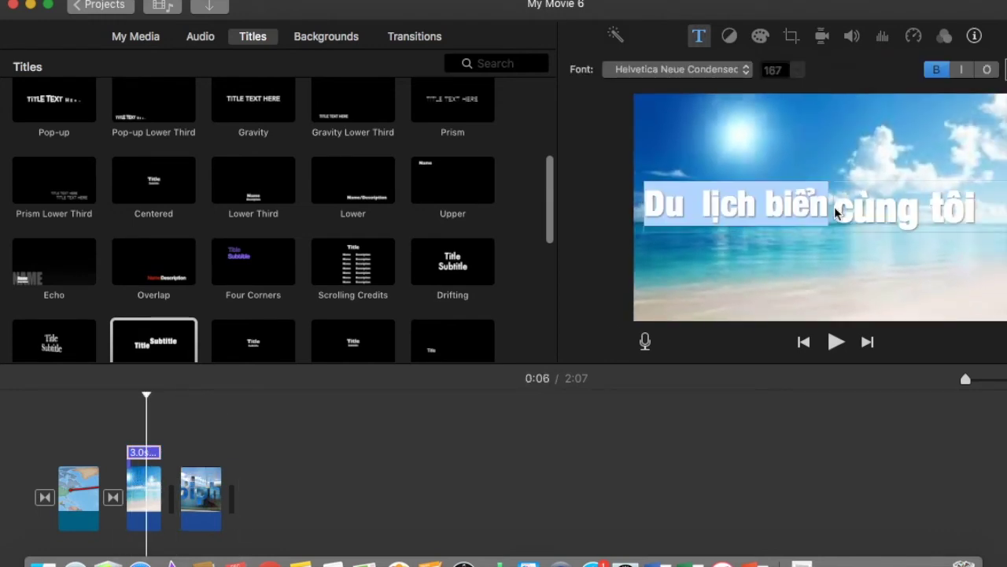
left_click(935, 71)
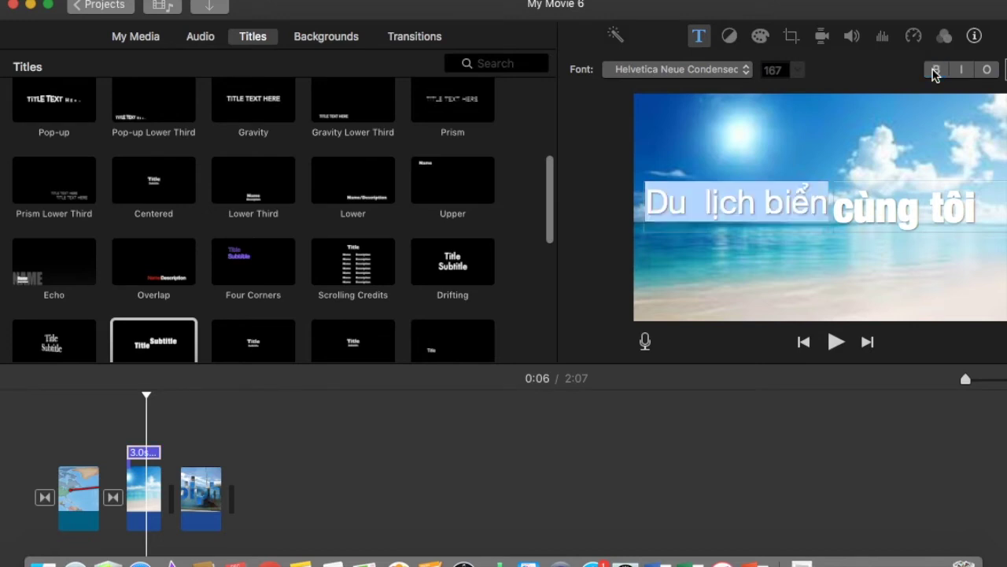
left_click(935, 70)
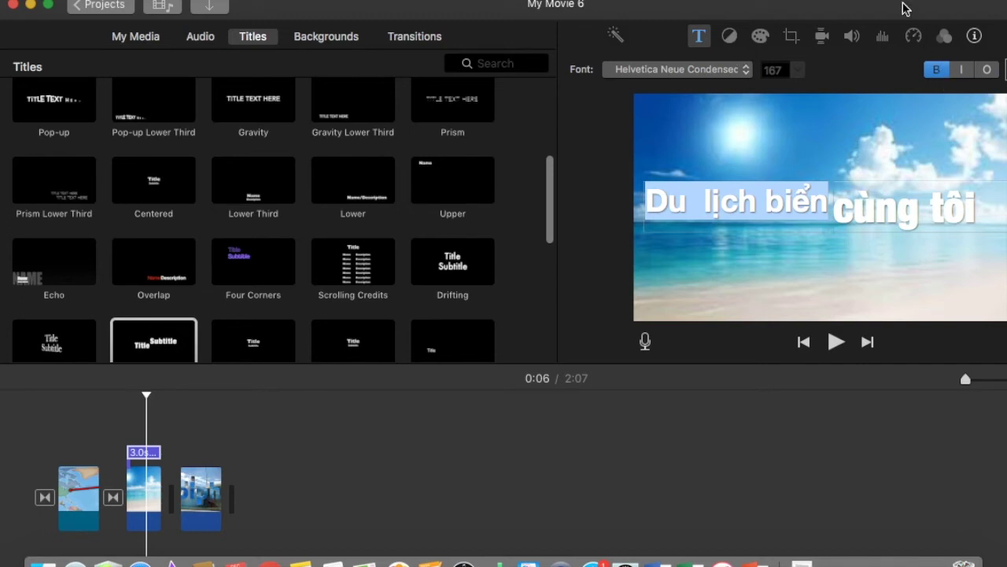
Change the title text "Du lịch biển" on the beach photo to red, keeping the color picker clear of the text
left_click_drag(905, 8, 863, 8)
left_click(975, 69)
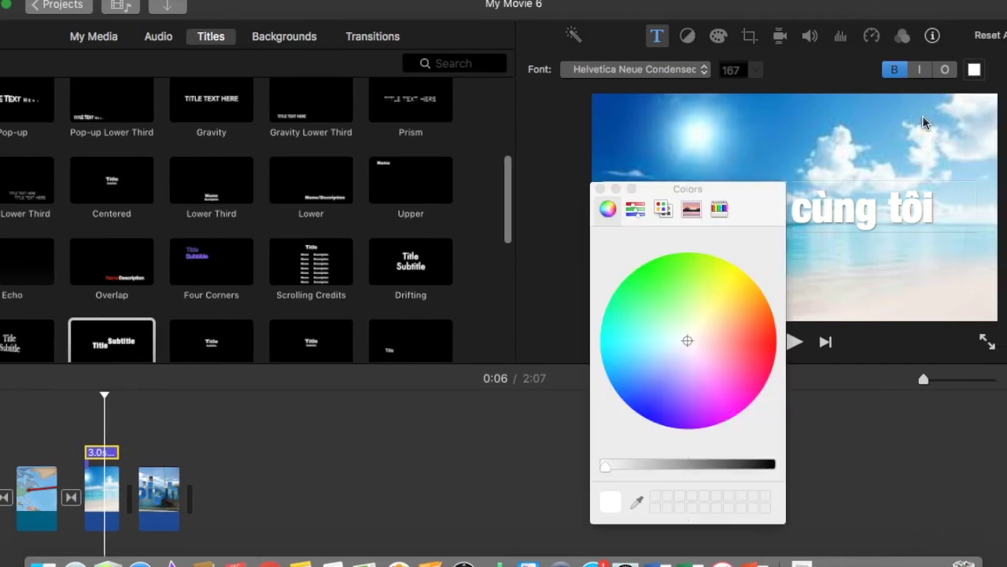
left_click(767, 351)
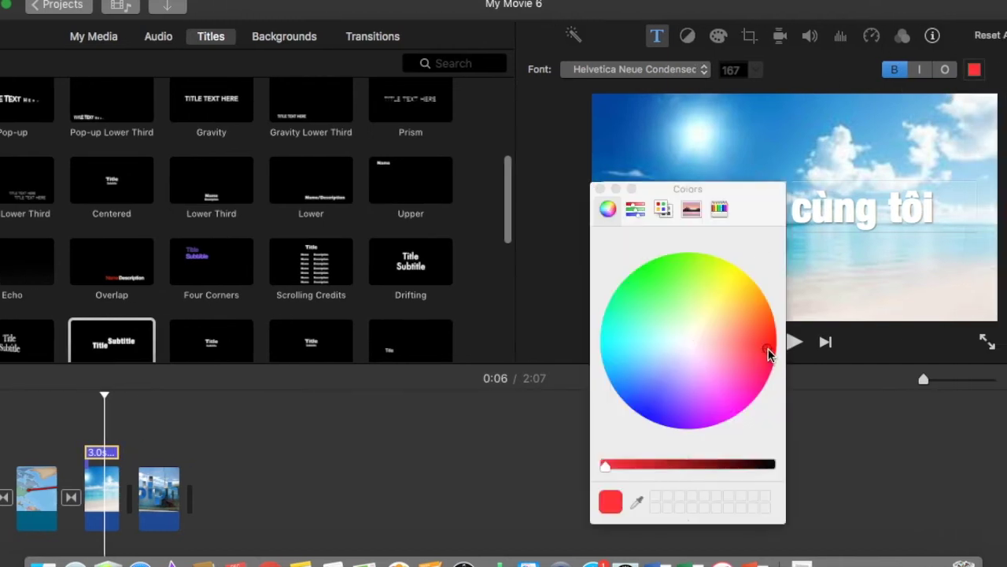
left_click(764, 363)
left_click(842, 270)
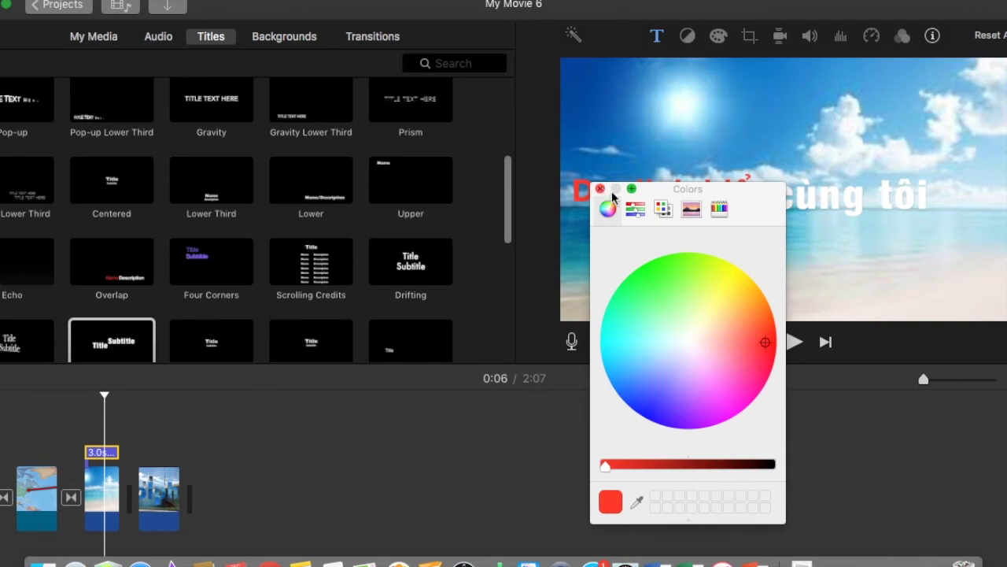
left_click_drag(748, 198, 661, 248)
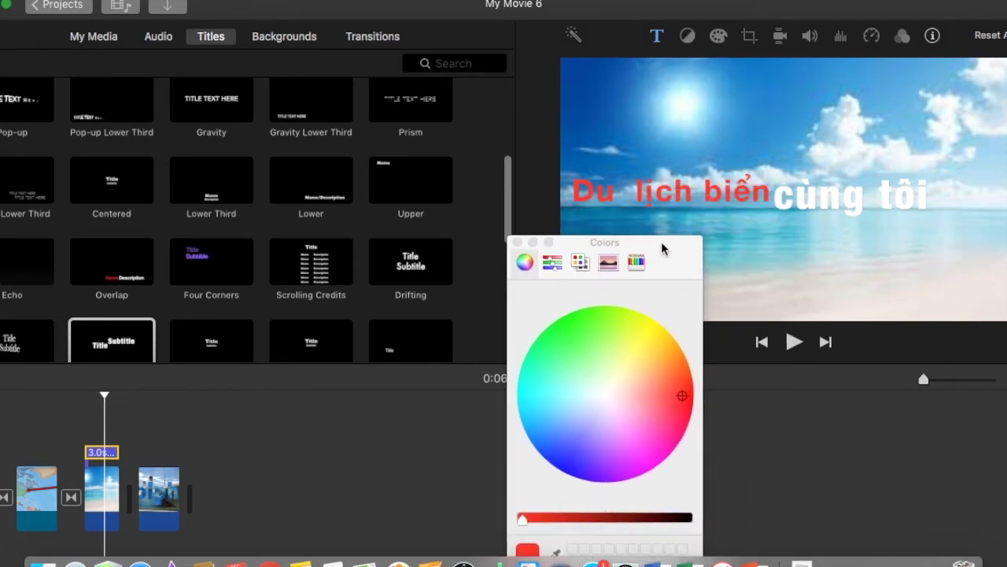
Color the subtitle text "cùng tôi" pinkish red and close the color picker
left_click(844, 202)
left_click_drag(550, 271, 549, 250)
left_click_drag(939, 207, 794, 219)
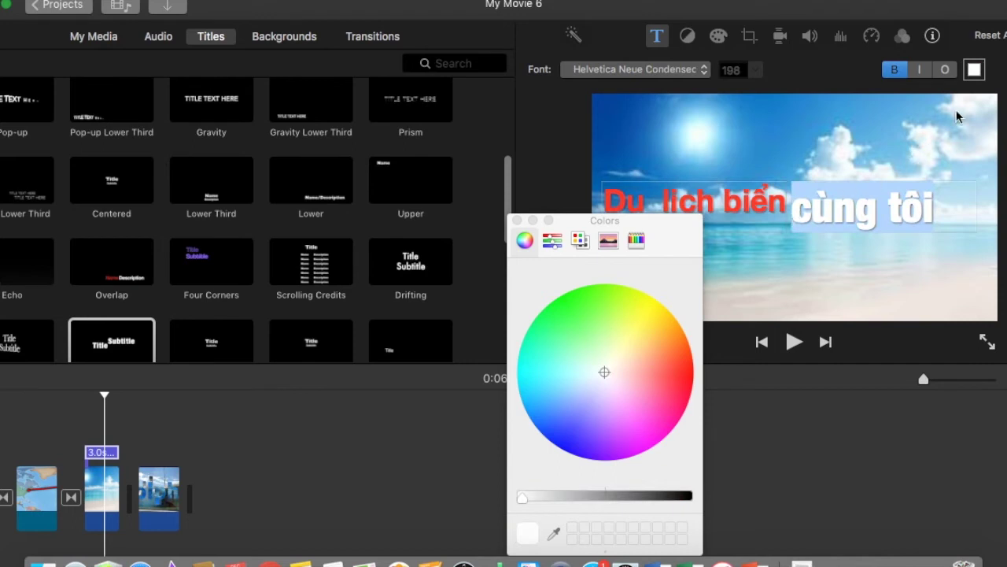
left_click(974, 69)
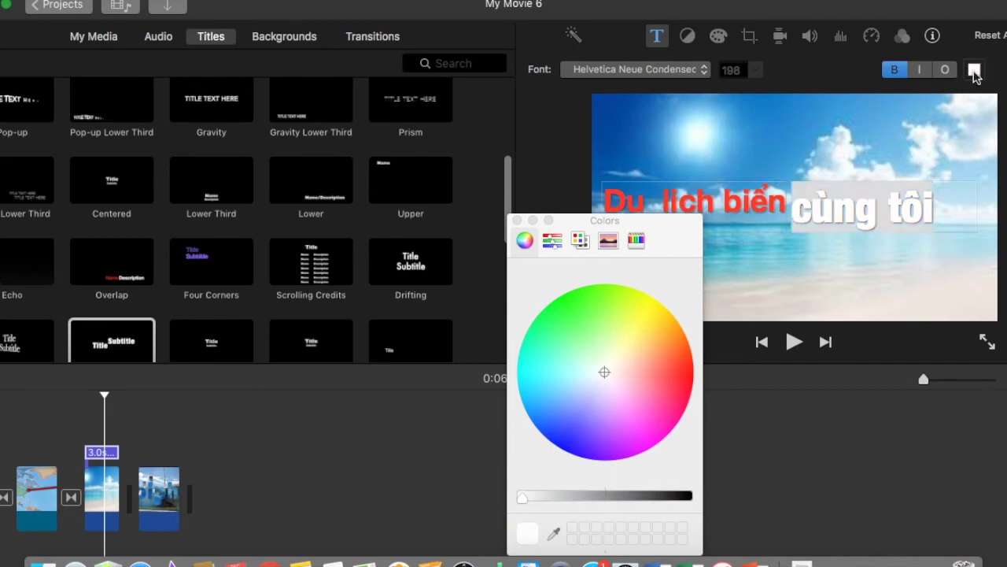
left_click(681, 390)
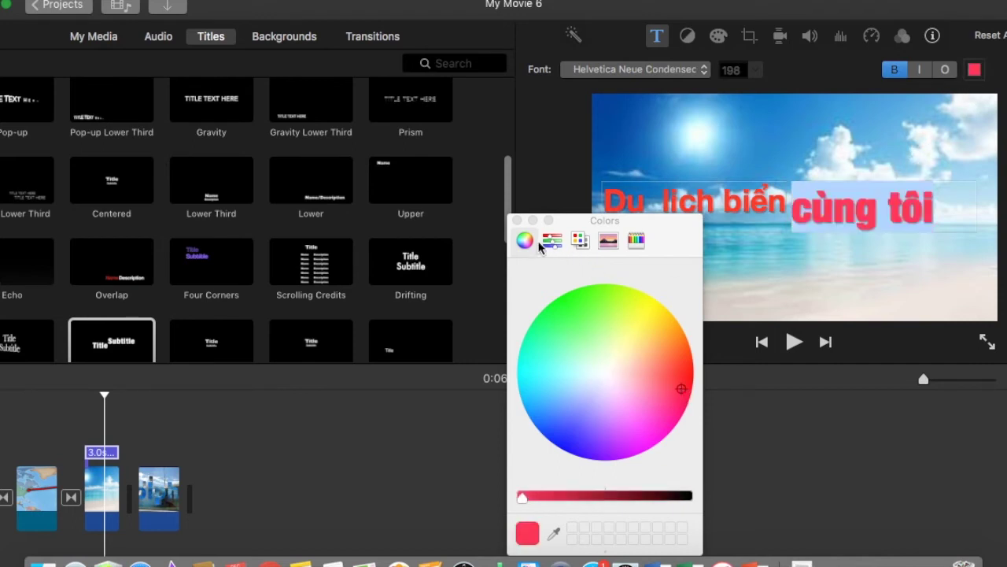
left_click(517, 220)
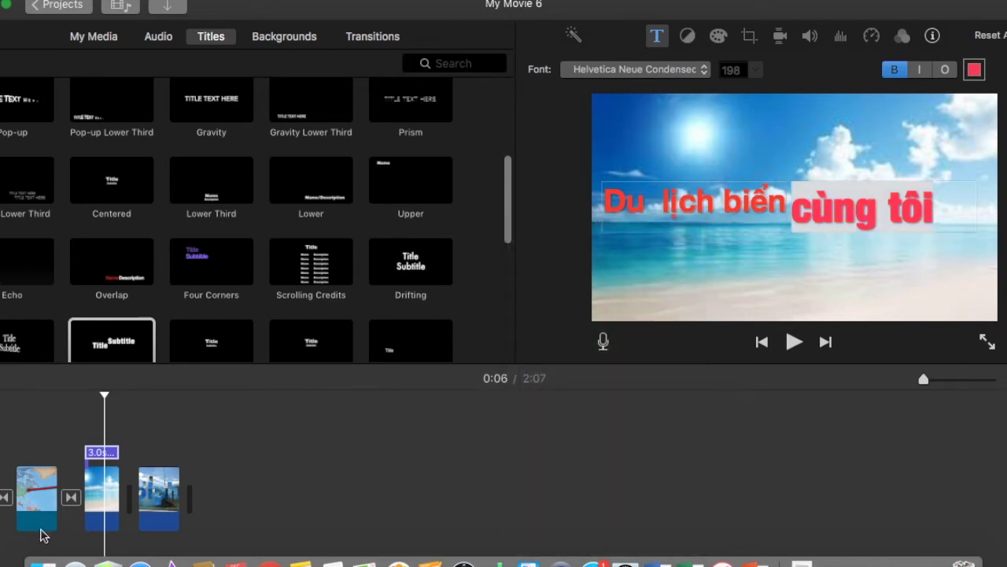
Play the movie from just before the beach photo into the dolphin video, then select the dolphin clip
left_click(70, 449)
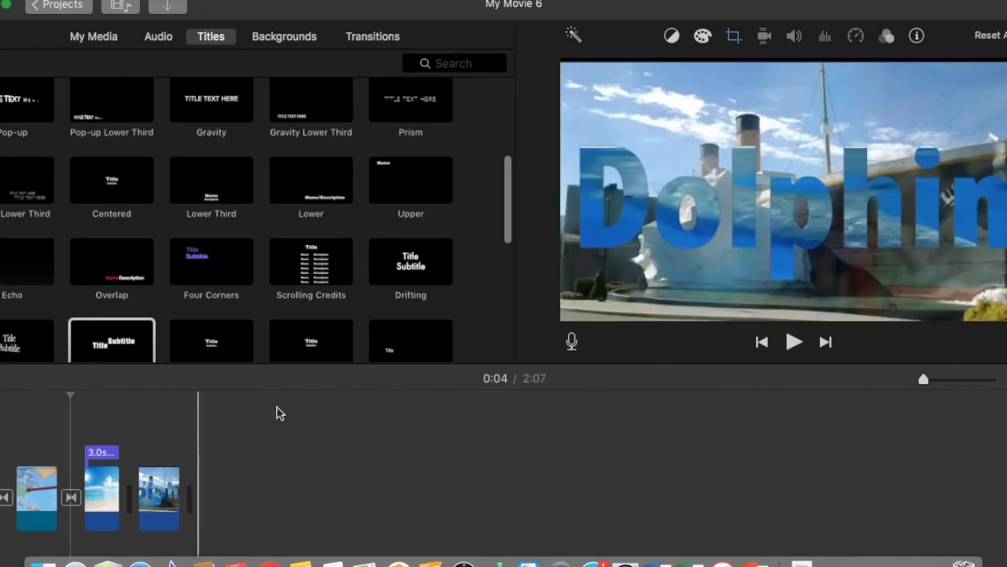
left_click(793, 341)
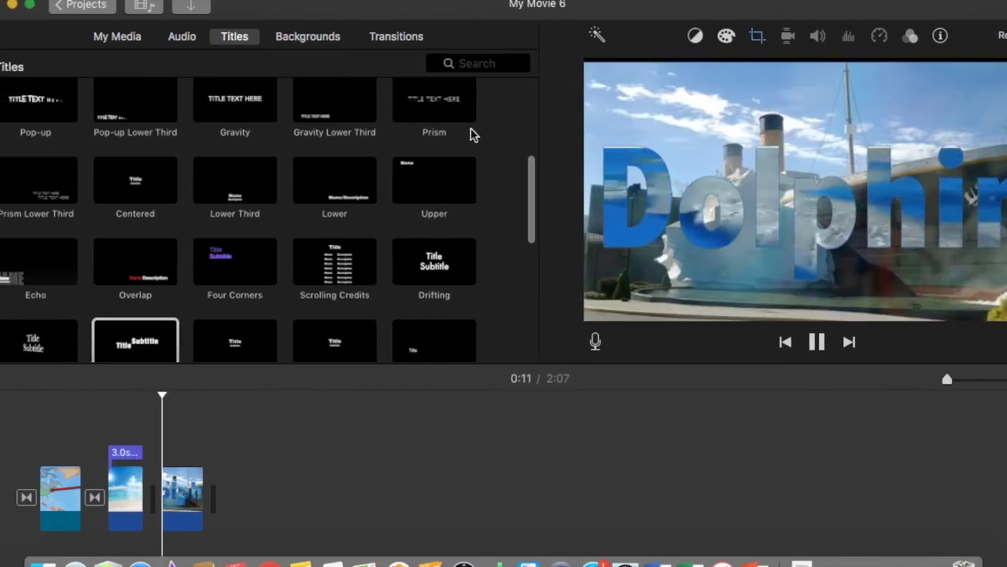
left_click(175, 504)
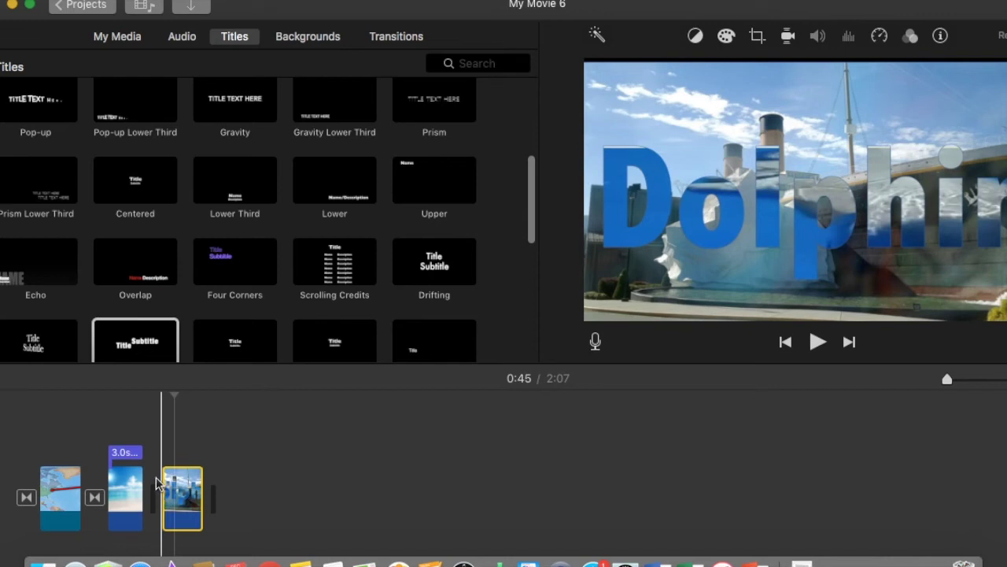
Insert a Pixie Dust title between the beach photo and the dolphin video with the text "Đi nào"
scroll(172, 268, "down", 5)
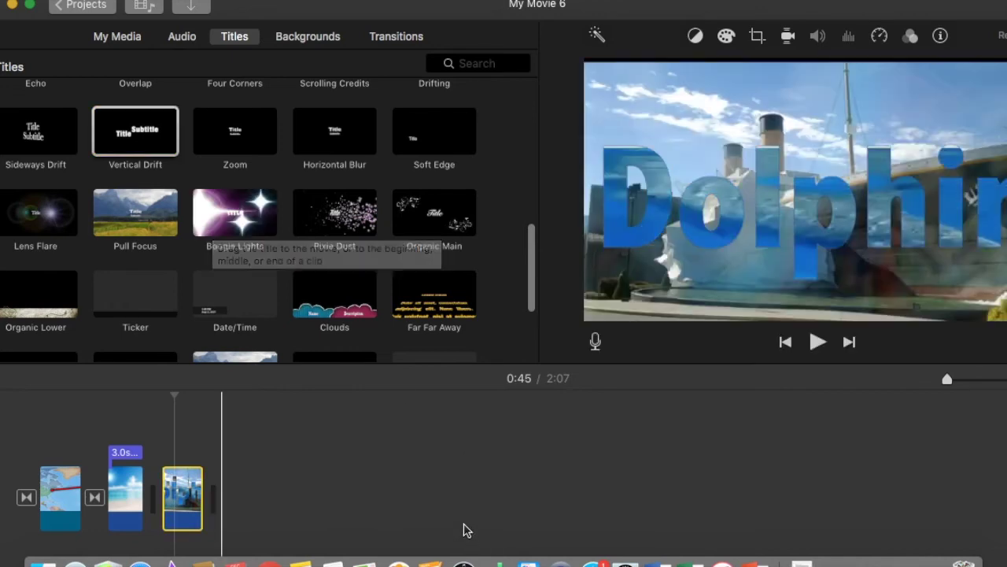
mouse_move(339, 216)
left_mouse_down()
mouse_move(224, 374)
mouse_move(200, 442)
mouse_move(172, 440)
left_mouse_up()
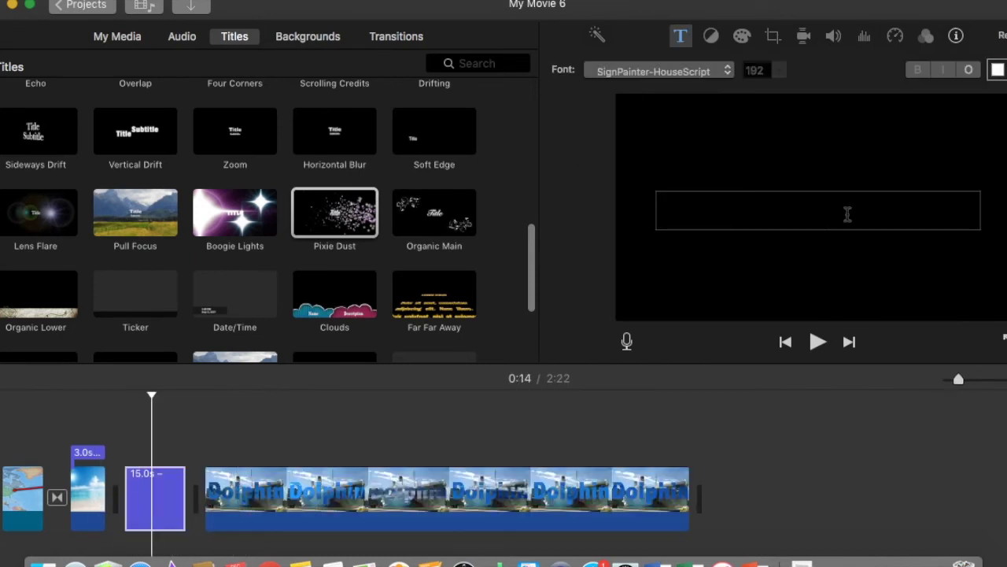
type("D")
type("i nao")
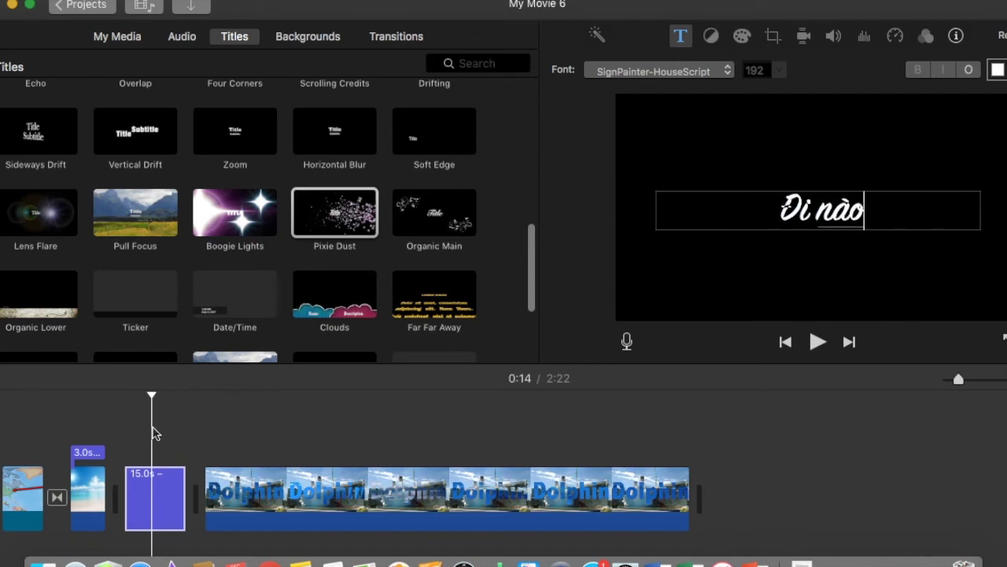
Play the "Đi nào" title, shorten it to 8.8 seconds by trimming its end, and play it again
left_click(102, 439)
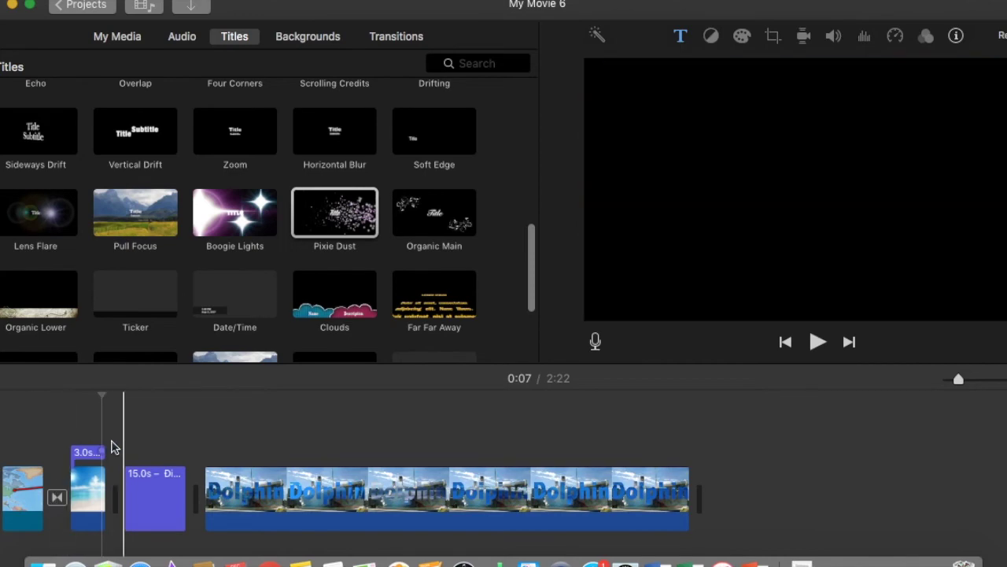
left_click(817, 342)
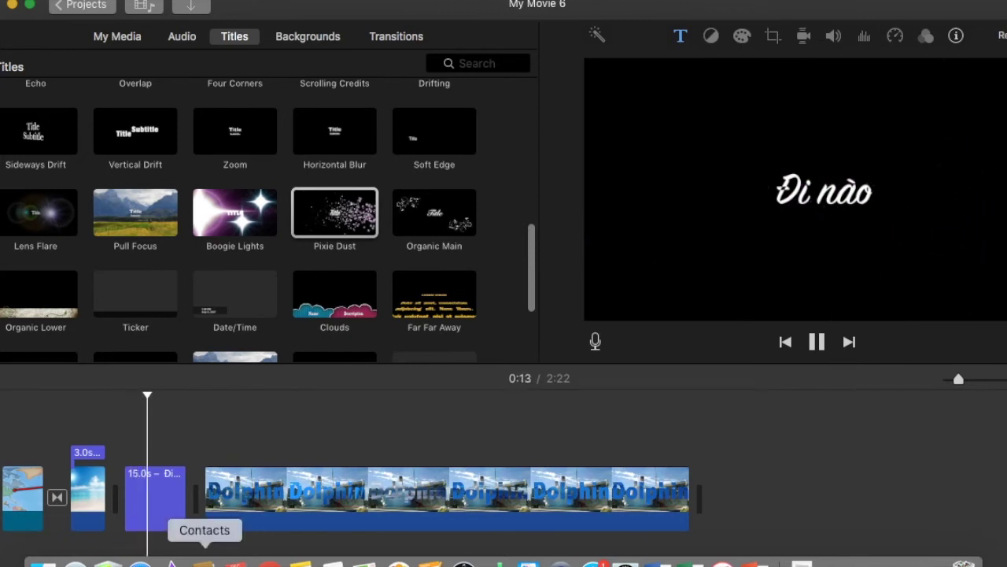
key("space")
left_click_drag(181, 492, 142, 498)
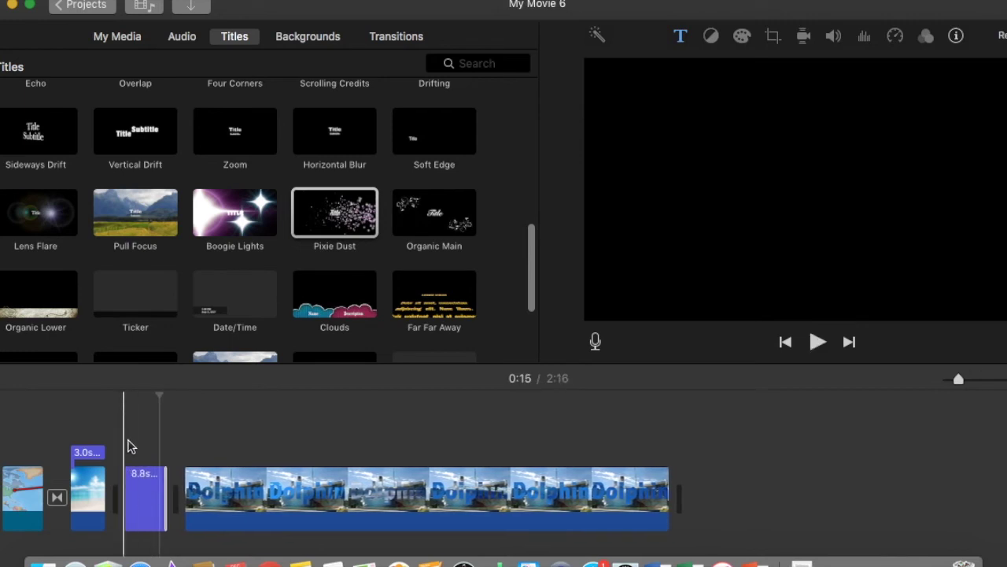
key("space")
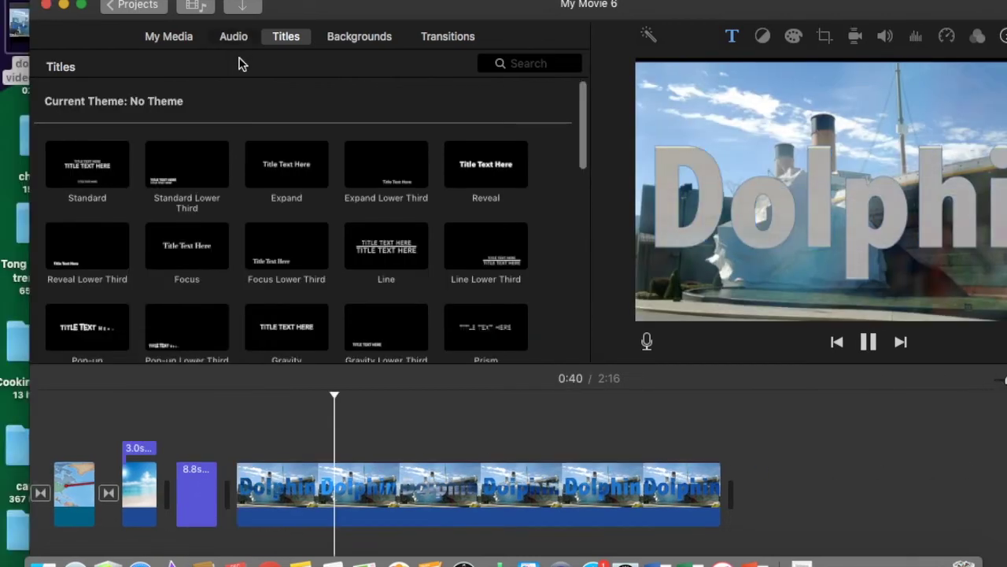
Add the iTunes song "What About Now" beneath the dolphin video, starting at the video's beginning
left_click(233, 36)
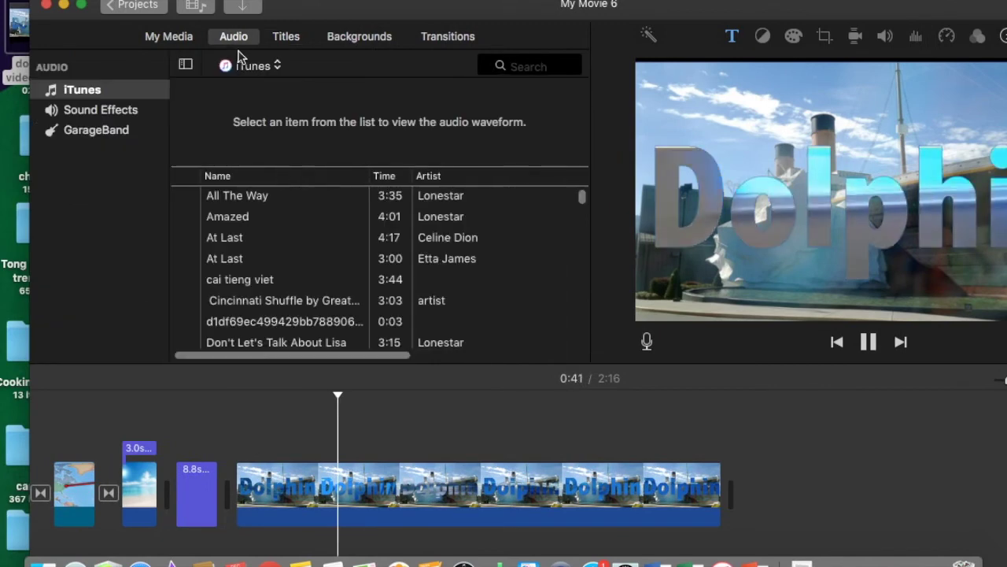
left_click(267, 336)
scroll(308, 260, "down", 3)
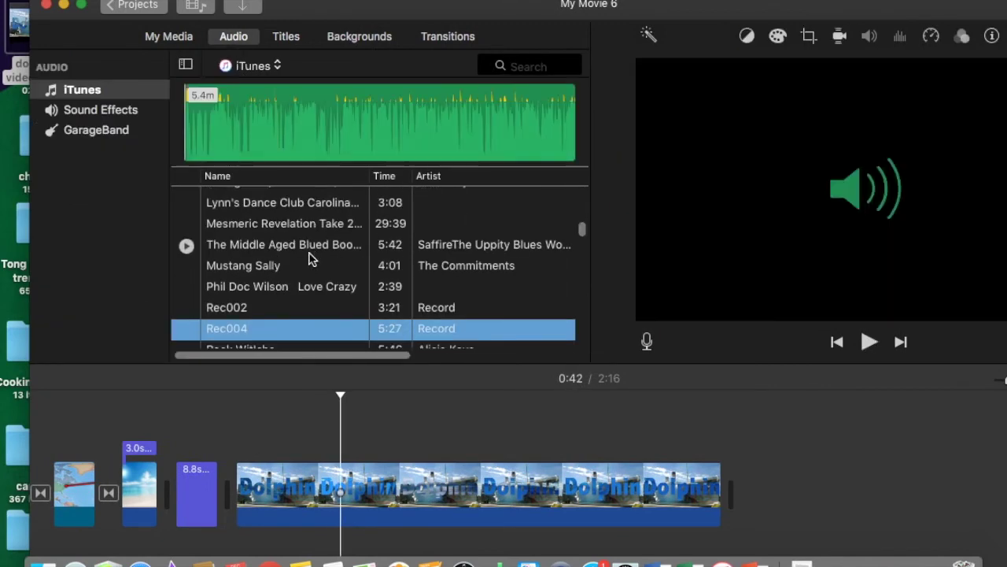
scroll(309, 260, "down", 5)
left_click(250, 300)
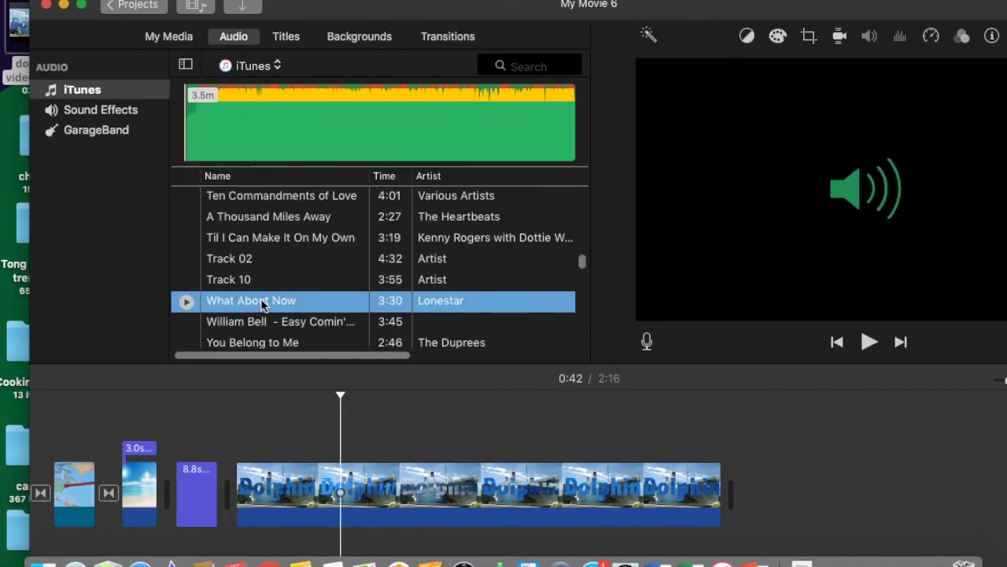
left_click_drag(261, 299, 230, 543)
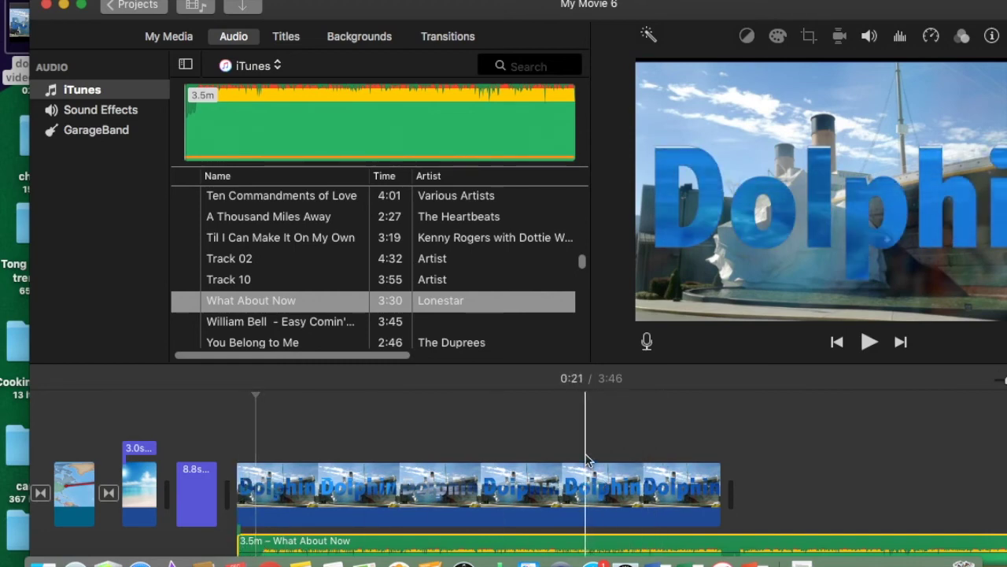
Trim the end of the "What About Now" audio clip to 3.3 minutes
left_click(564, 440)
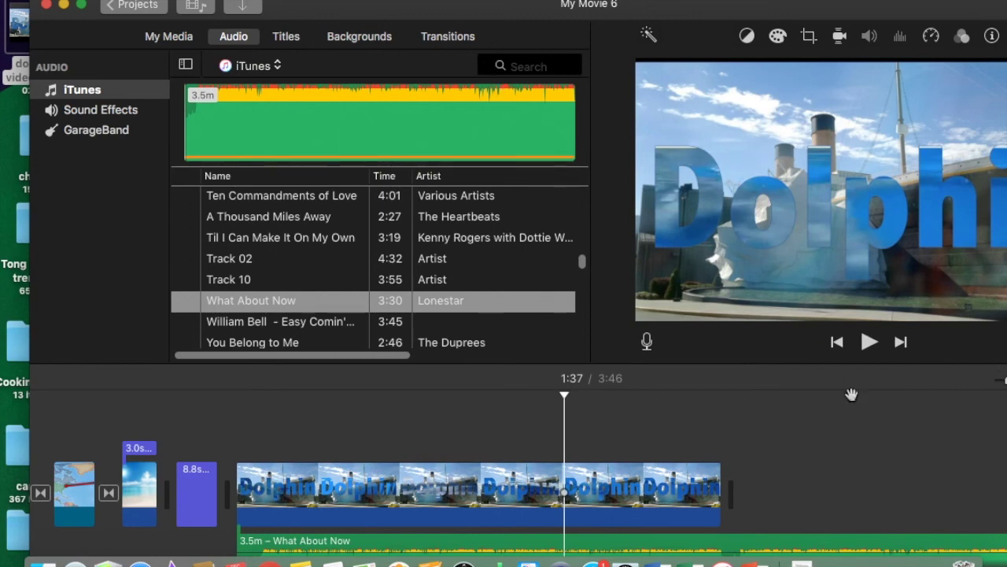
scroll(865, 462, "down", 2)
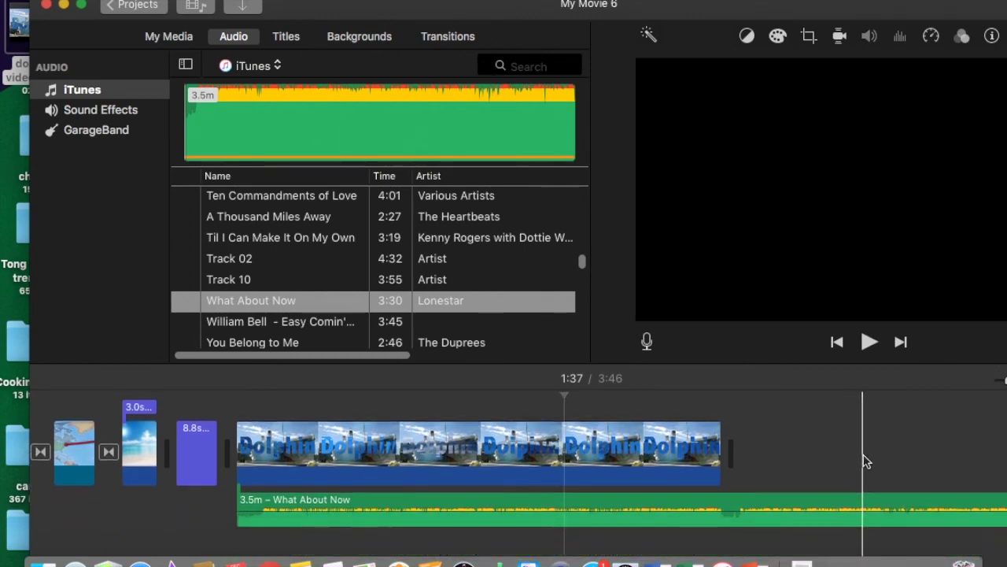
key("super+minus")
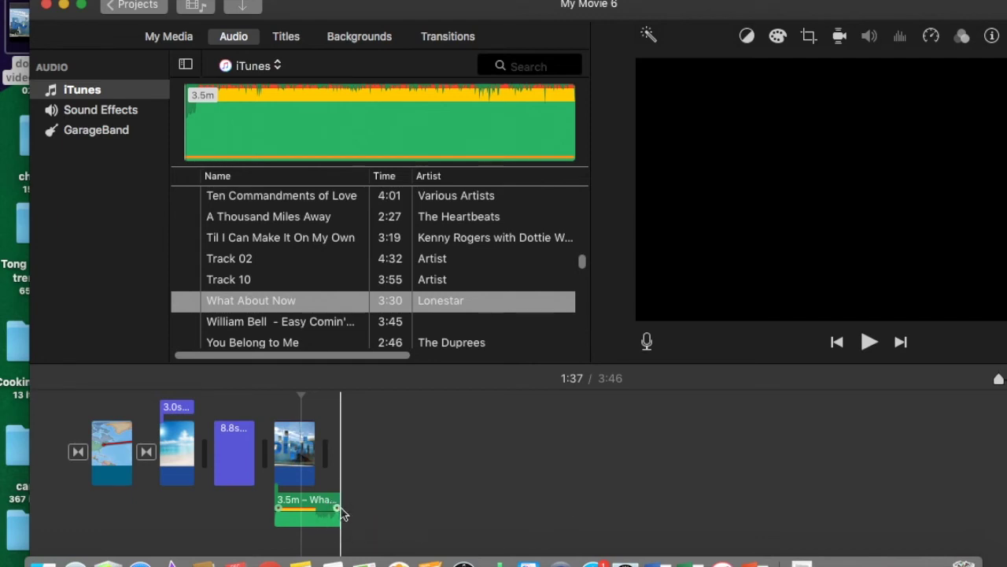
key("XF86AudioMute")
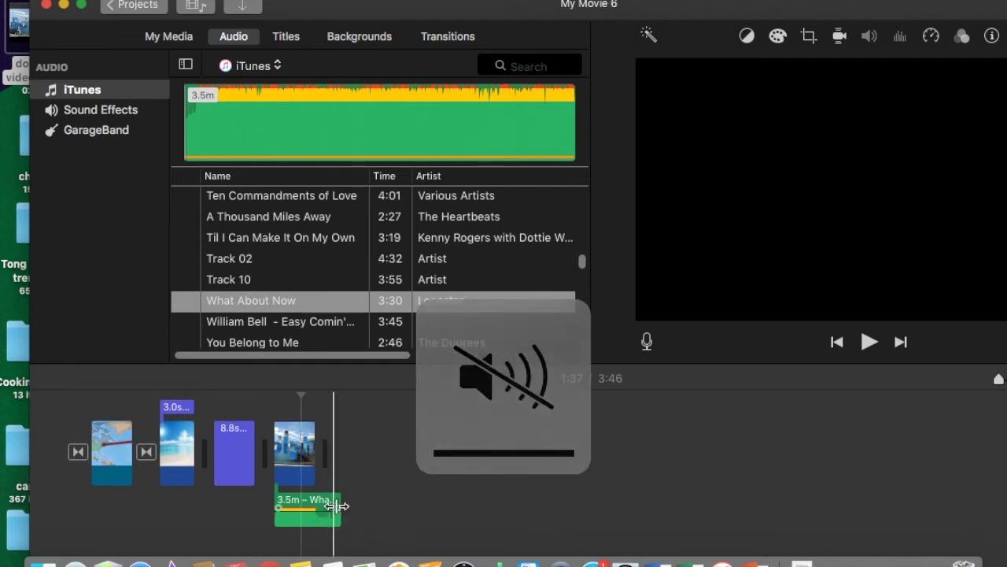
mouse_move(340, 503)
left_mouse_down()
mouse_move(329, 504)
mouse_move(339, 501)
left_mouse_up()
mouse_move(314, 461)
left_mouse_down()
mouse_move(340, 462)
mouse_move(304, 467)
left_mouse_up()
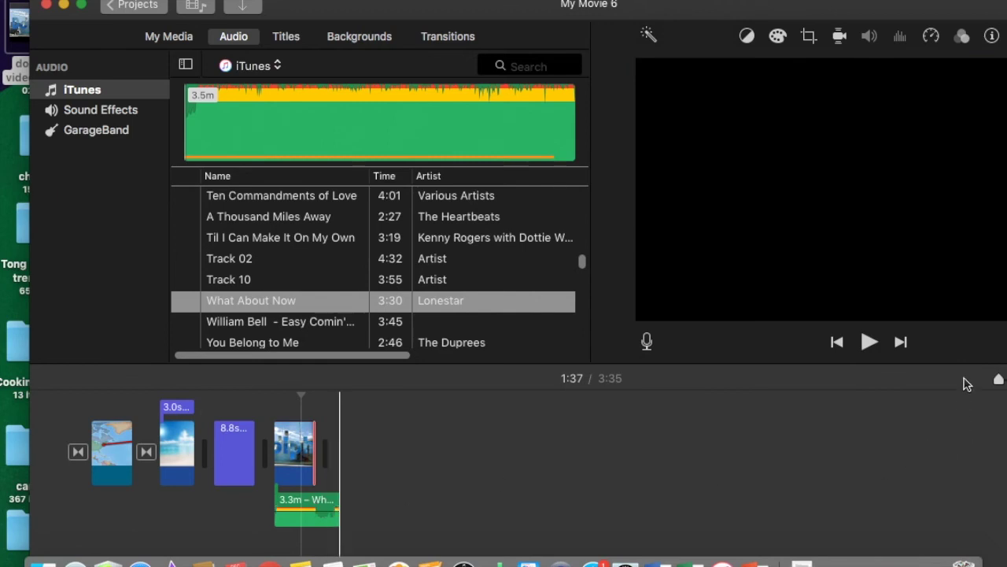
Move the song to start under the 8.8-second title and undo that move
left_click_drag(668, 14, 631, 13)
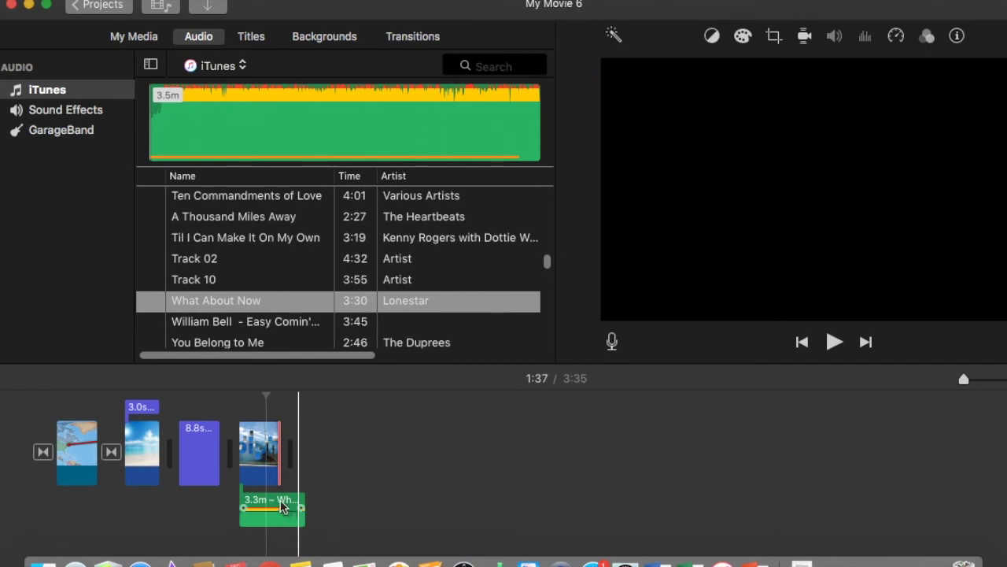
left_click(282, 509)
left_click_drag(264, 508, 224, 508)
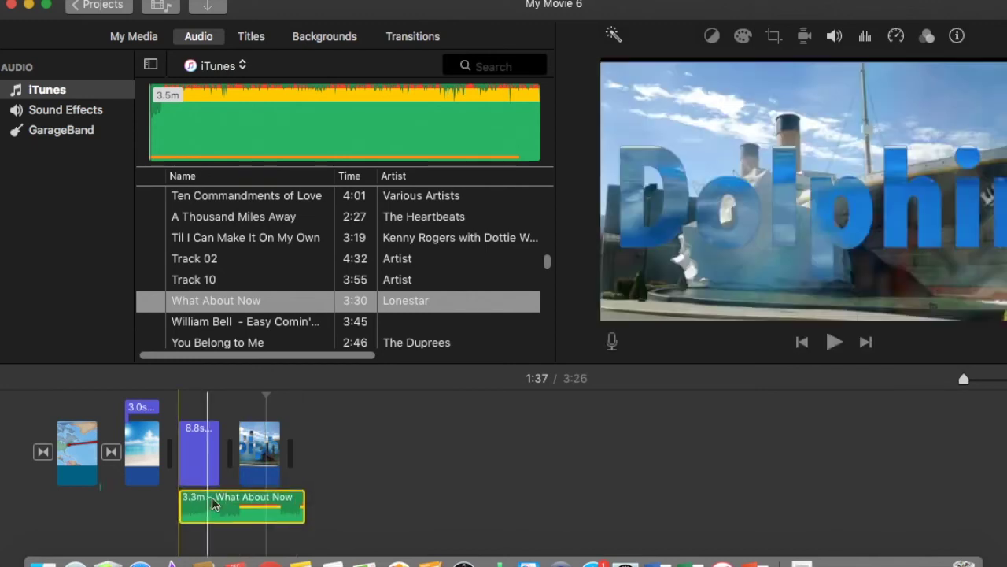
left_click(407, 497)
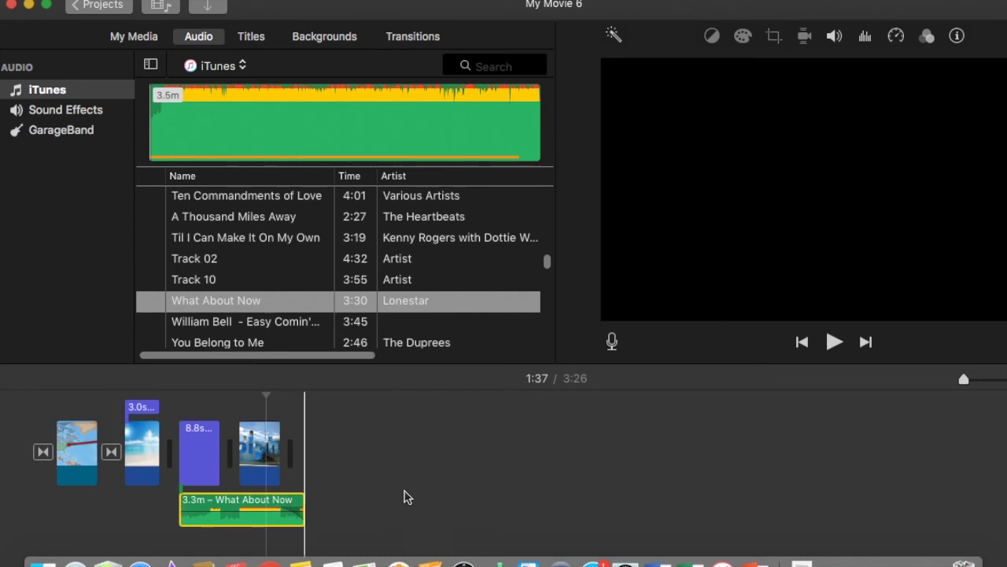
key("super+z")
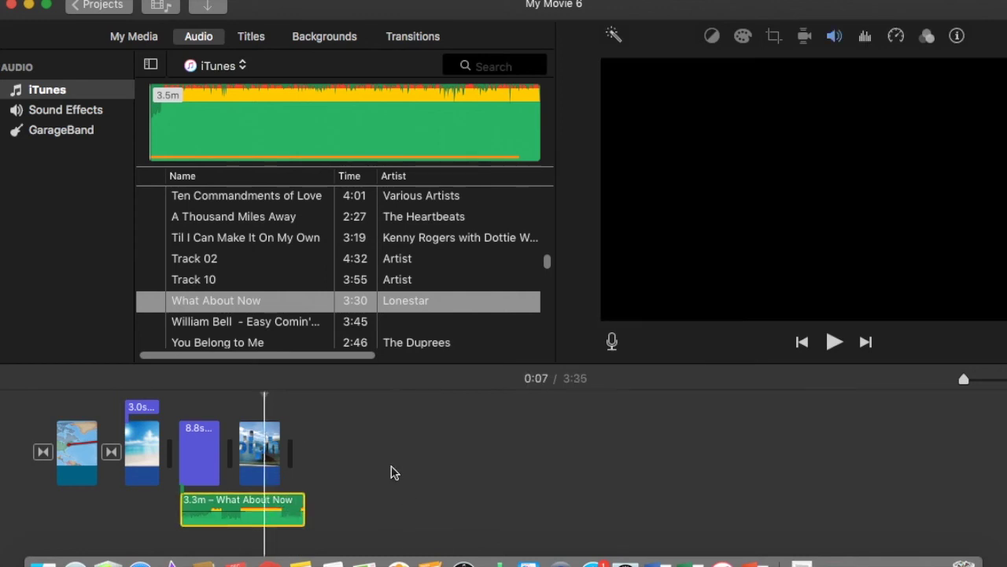
left_click(364, 484)
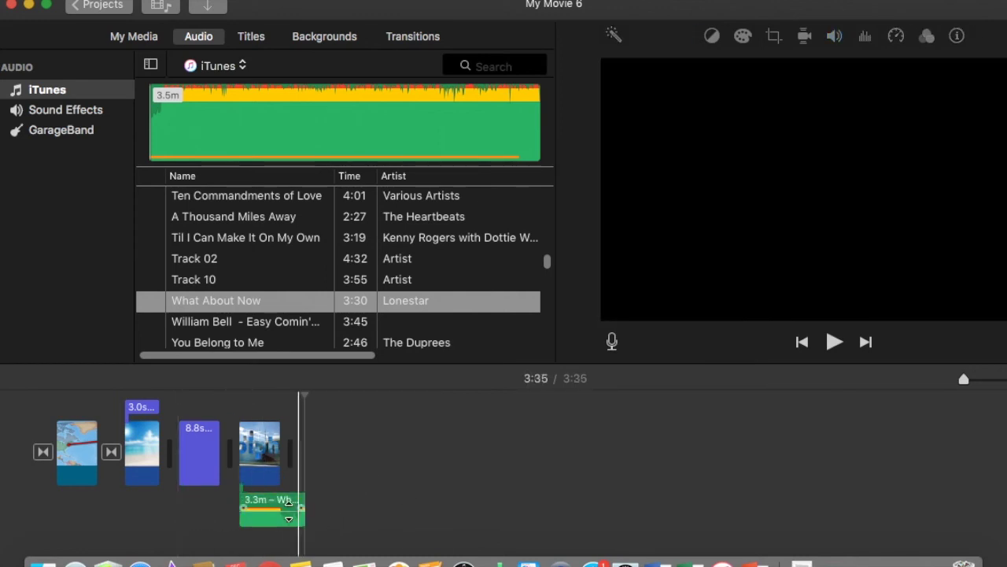
Shift the song to the end of the dolphin video, move it back to the video's start, and select it
mouse_move(292, 499)
left_mouse_down()
mouse_move(343, 500)
mouse_move(301, 508)
left_mouse_up()
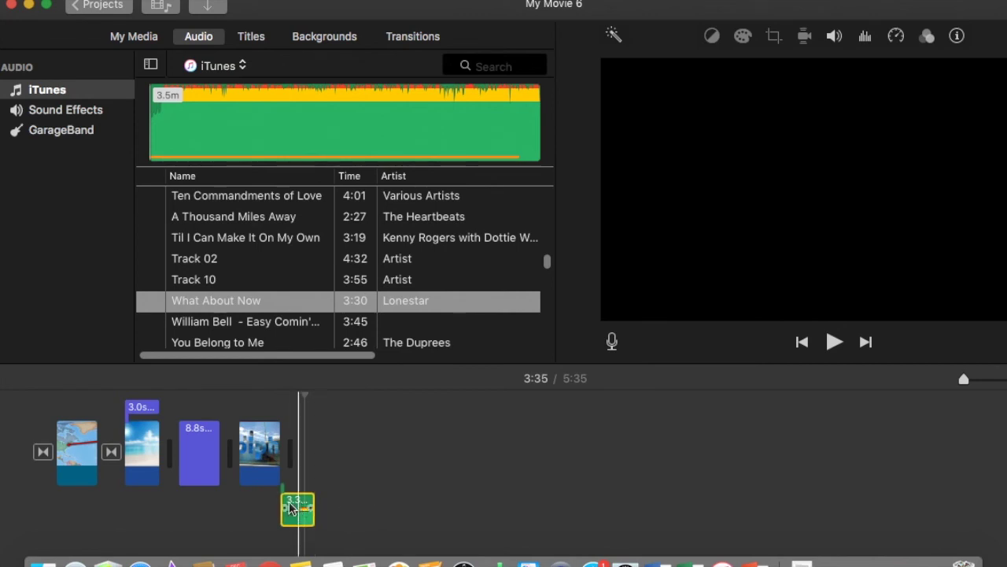
left_click_drag(281, 511, 241, 512)
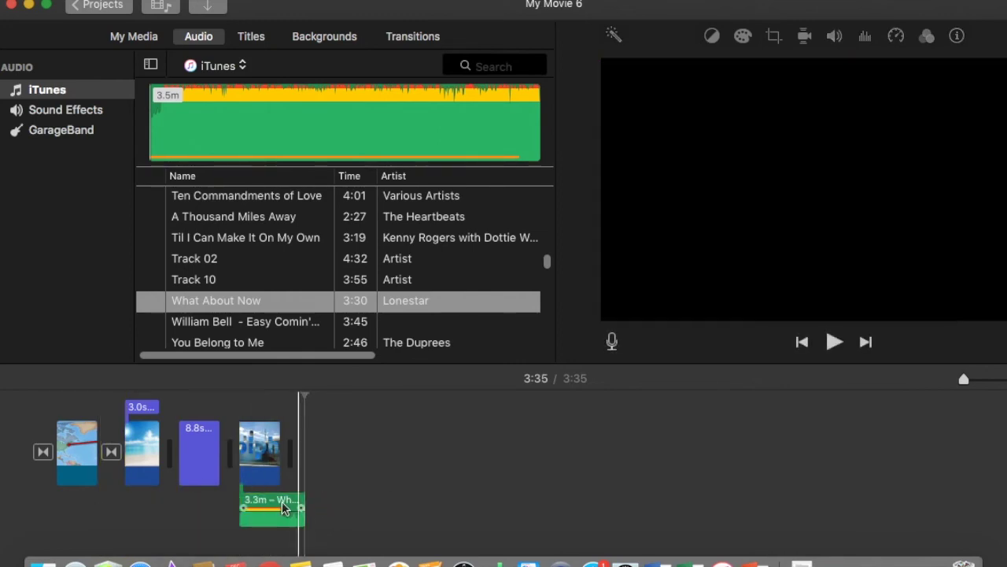
left_click(283, 509)
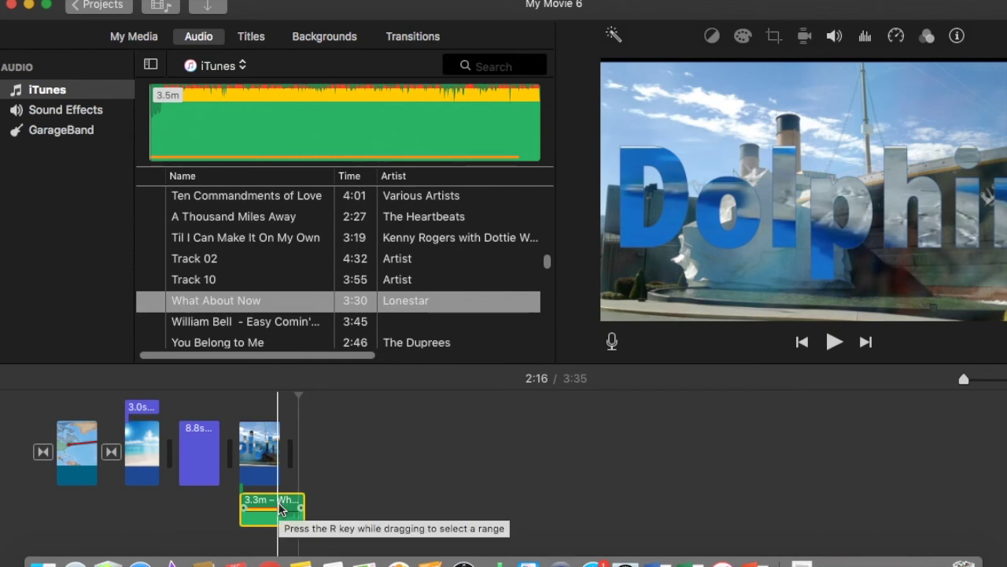
Split the "What About Now" audio clip near the end of the dolphin video and delete the part extending past the video
left_click(280, 508)
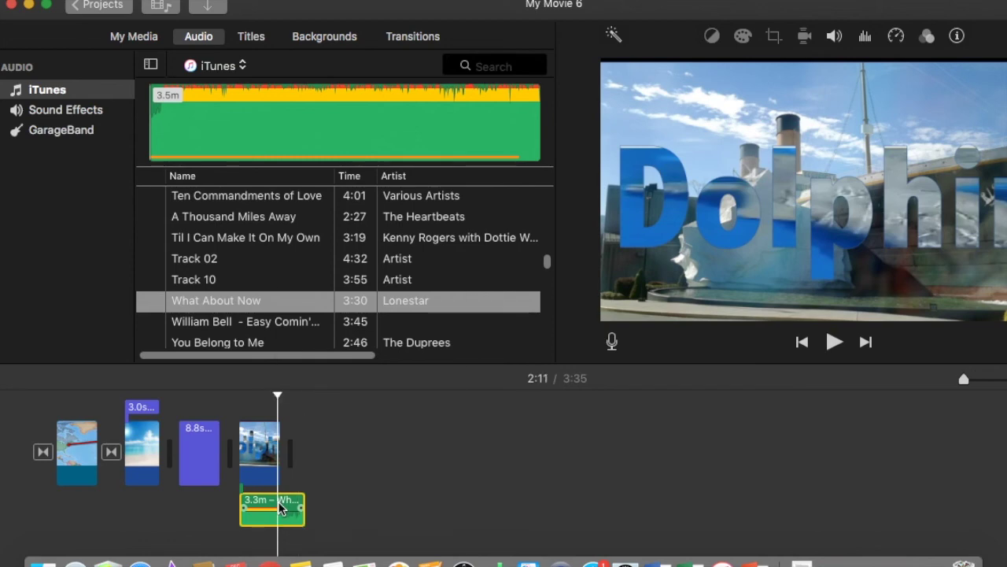
right_click(280, 508)
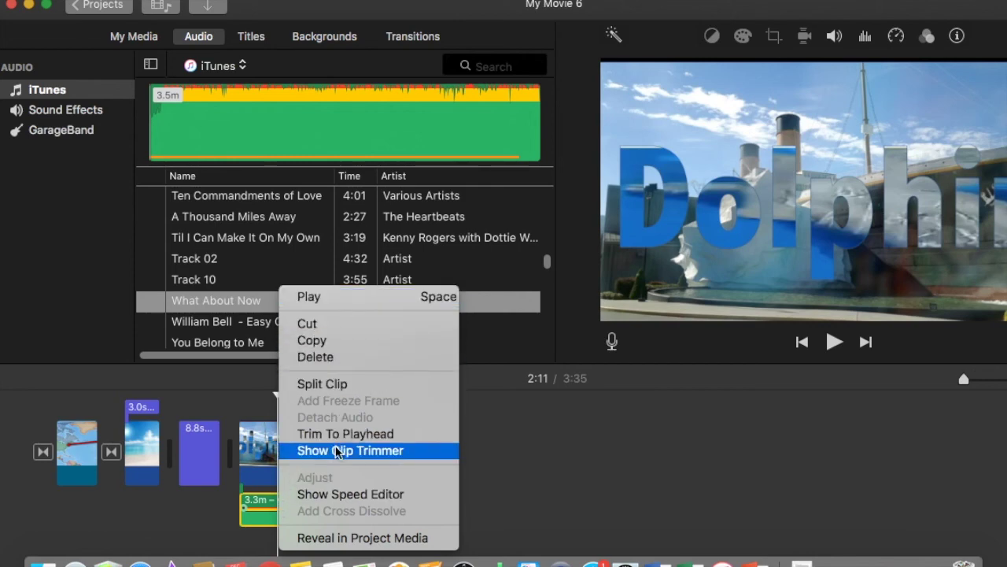
left_click(343, 388)
left_click(291, 506)
key("Delete")
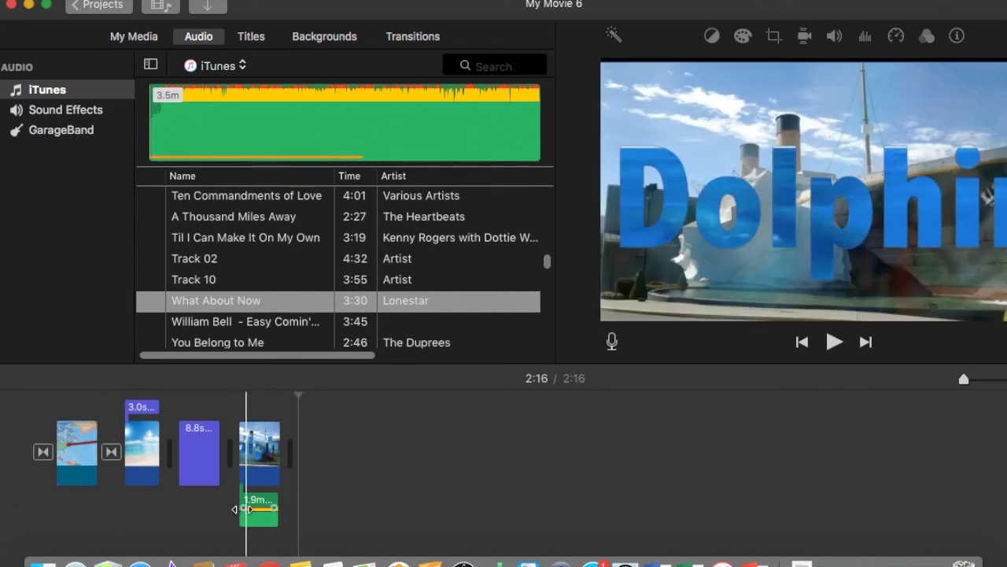
Play the movie from the start of the dolphin video to check the shortened song under it
left_click(234, 508)
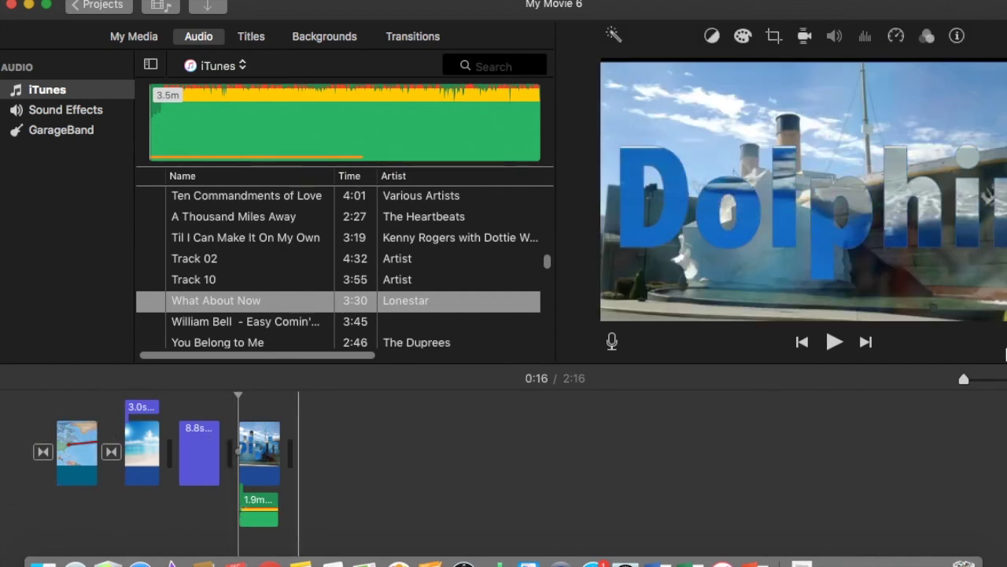
left_click(833, 341)
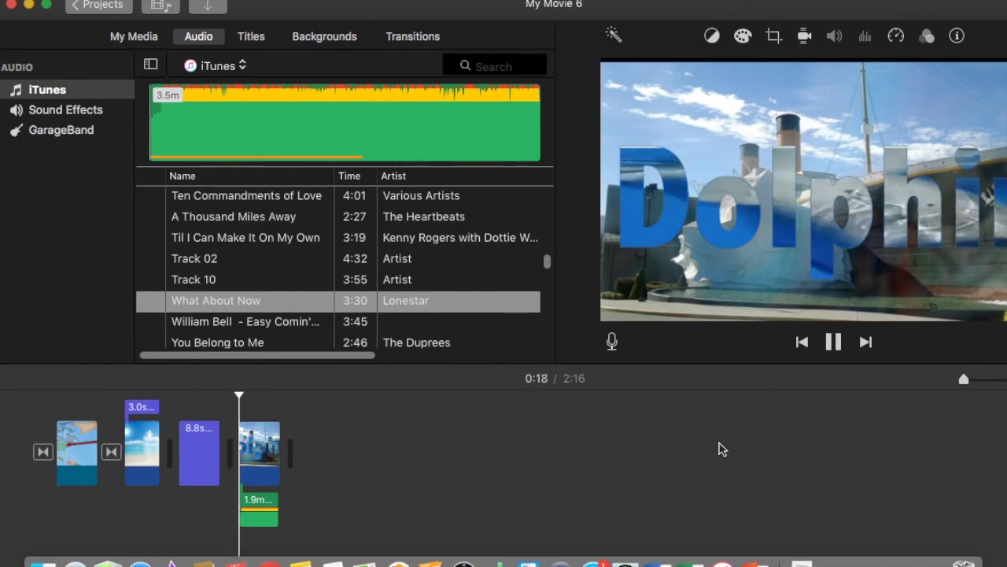
key("F12")
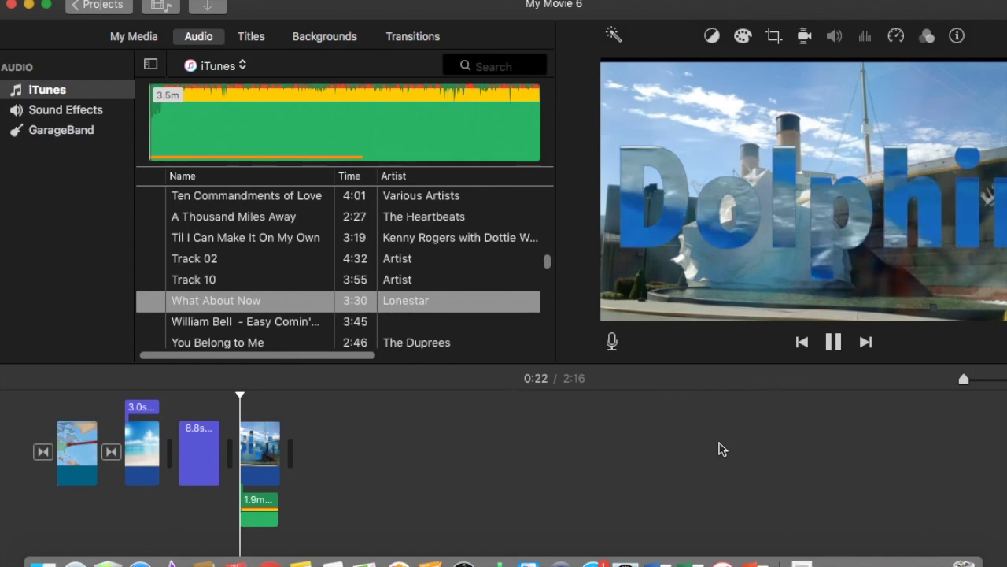
left_click(722, 448)
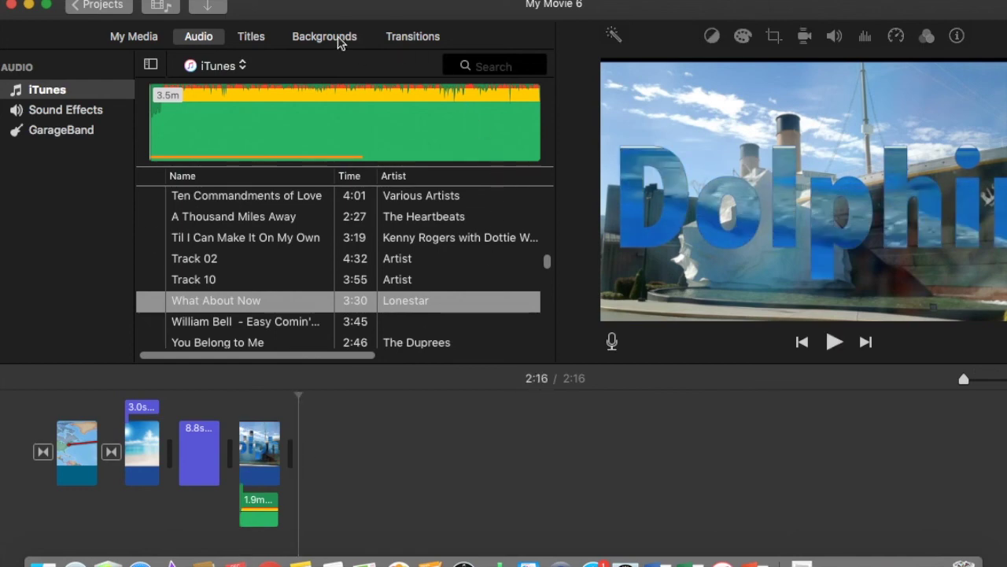
Add the Underwater background to the end of the timeline, after the dolphin video
left_click(341, 41)
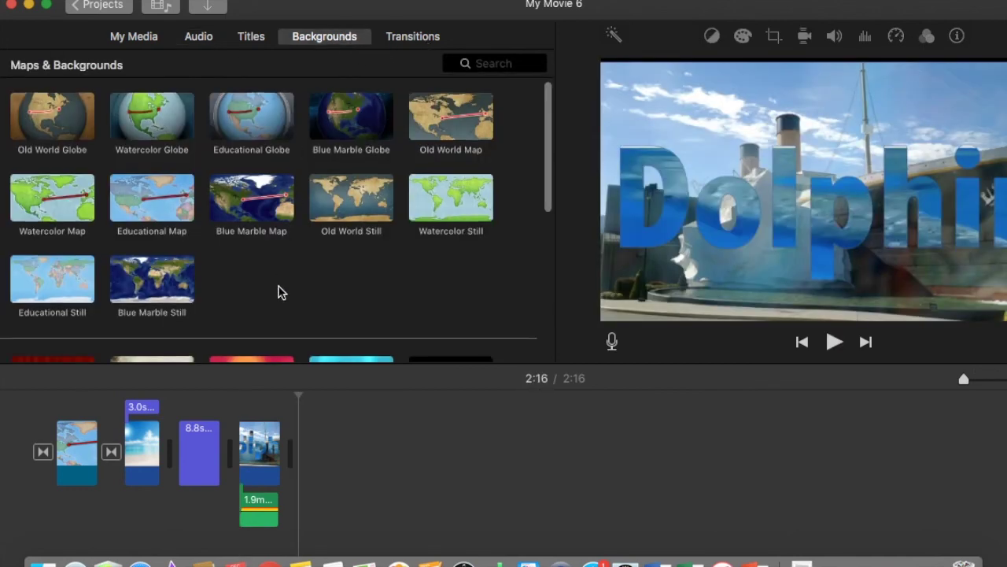
scroll(280, 292, "down", 5)
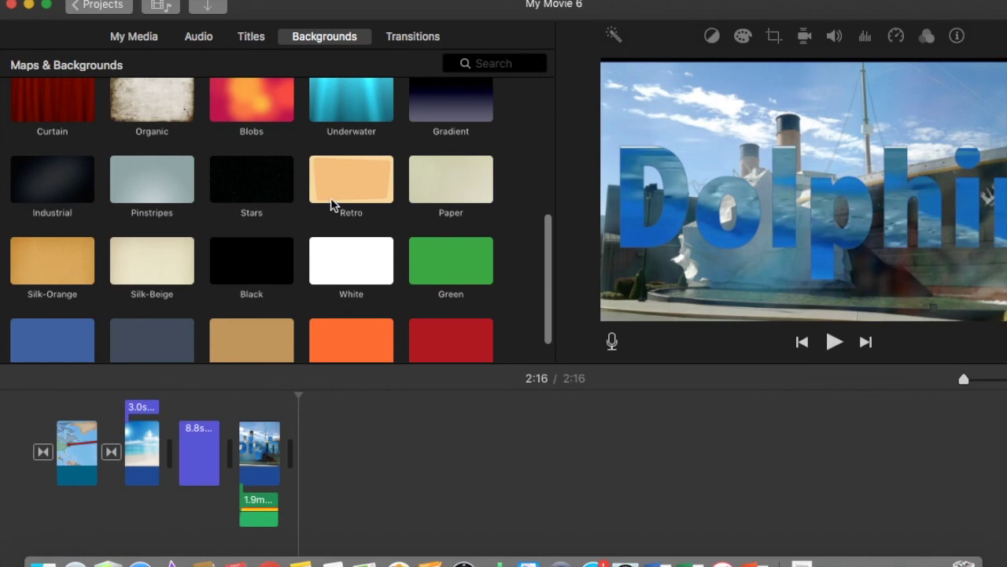
scroll(331, 205, "up", 2)
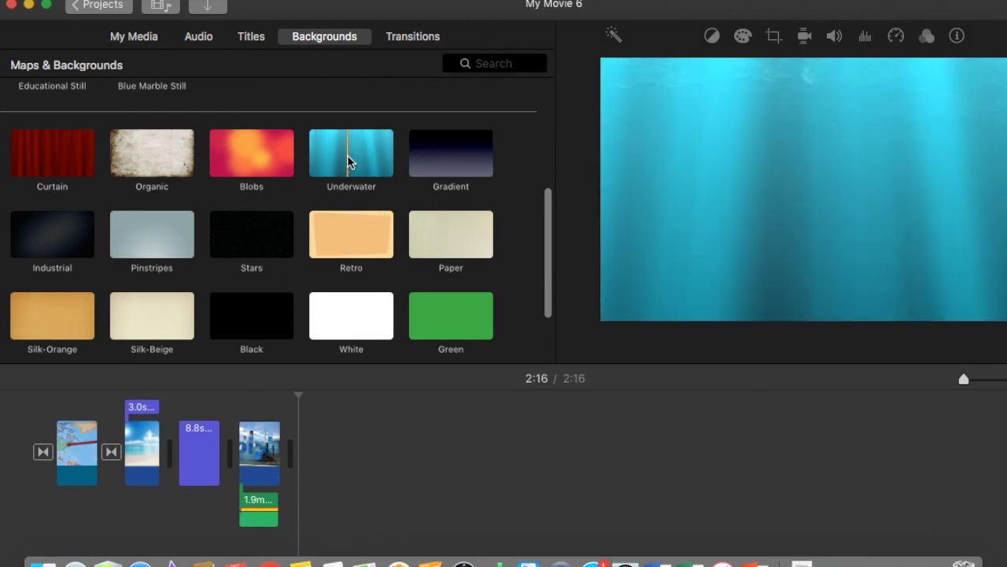
left_click_drag(347, 238, 349, 383)
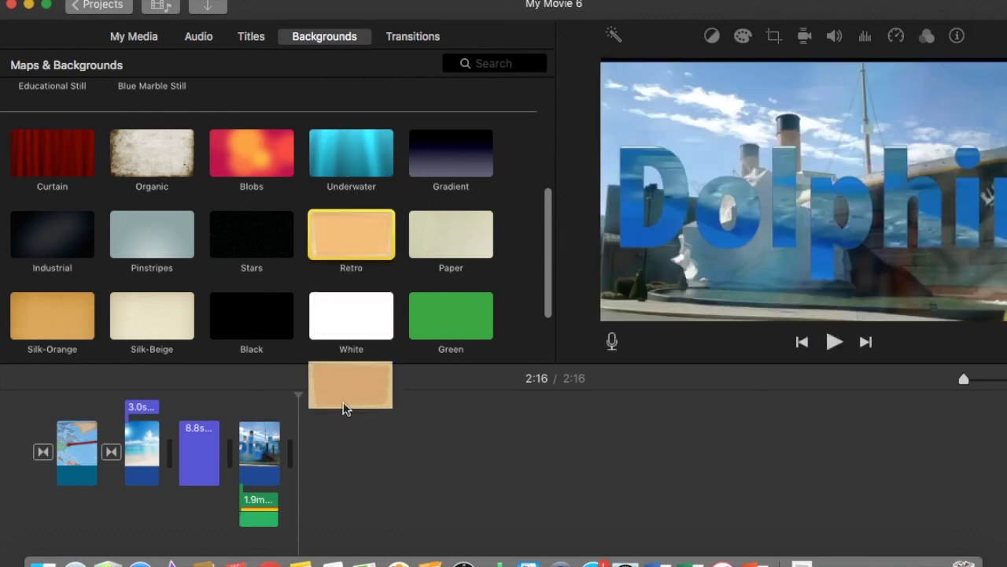
left_click_drag(351, 157, 310, 462)
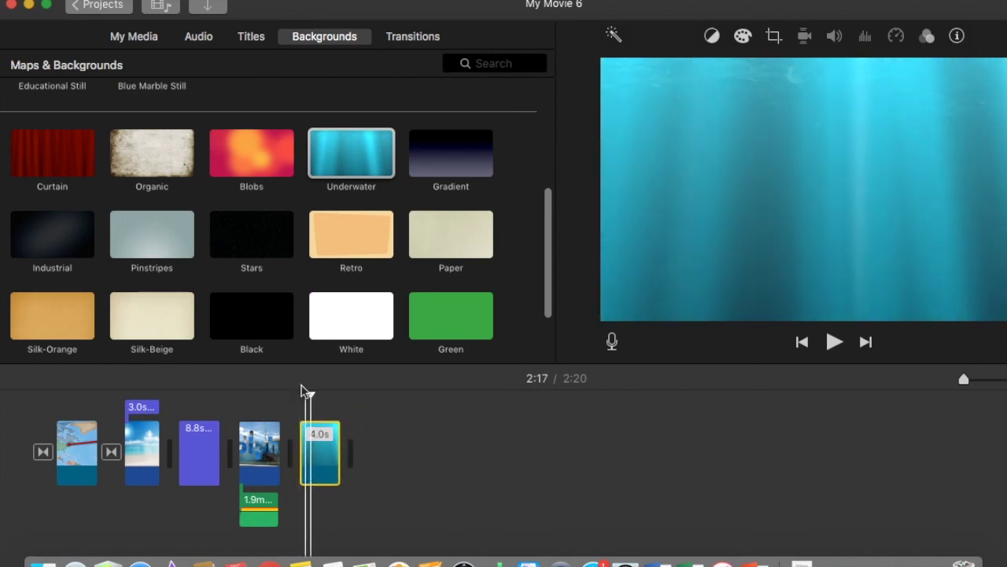
Place the Organic Main title over the Underwater background clip at the end of the timeline
scroll(276, 157, "up", 5)
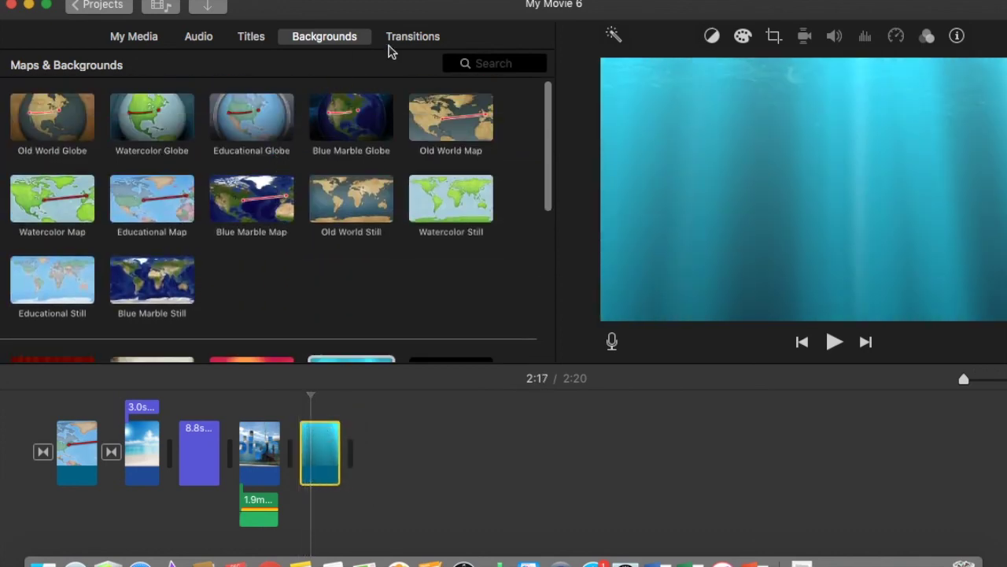
left_click(252, 37)
scroll(377, 233, "down", 5)
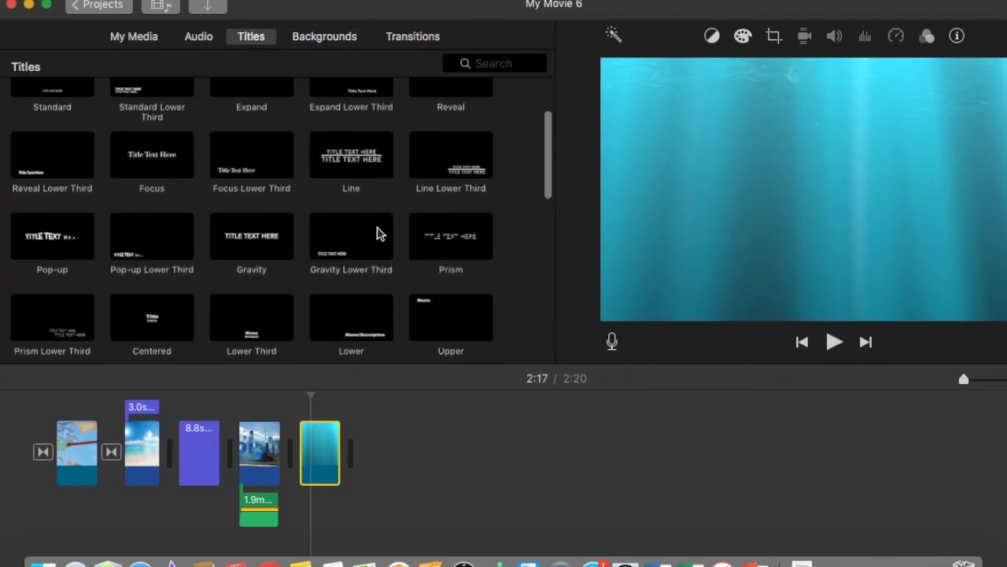
scroll(367, 284, "down", 2)
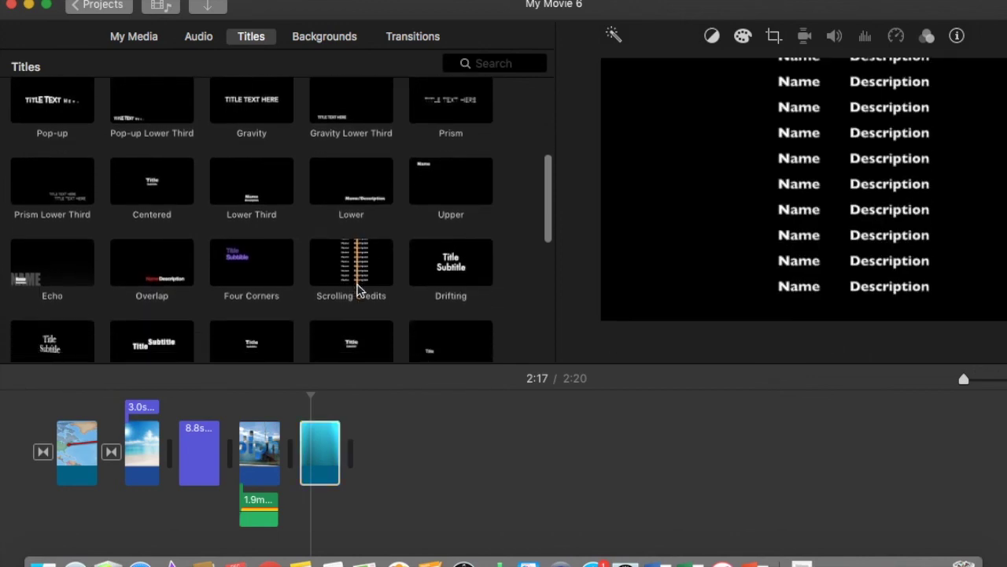
scroll(259, 292, "down", 2)
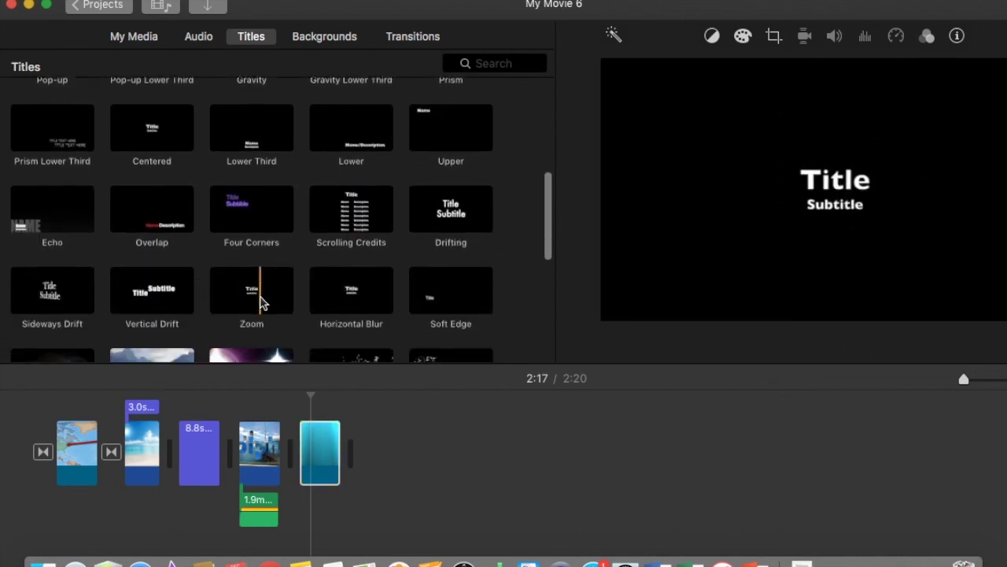
scroll(262, 302, "down", 1)
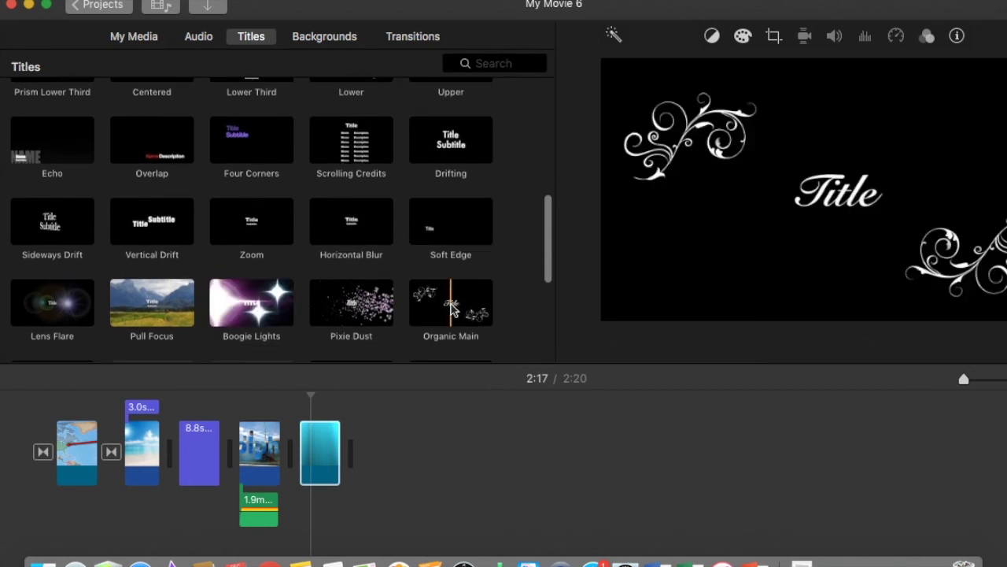
left_click_drag(452, 305, 327, 418)
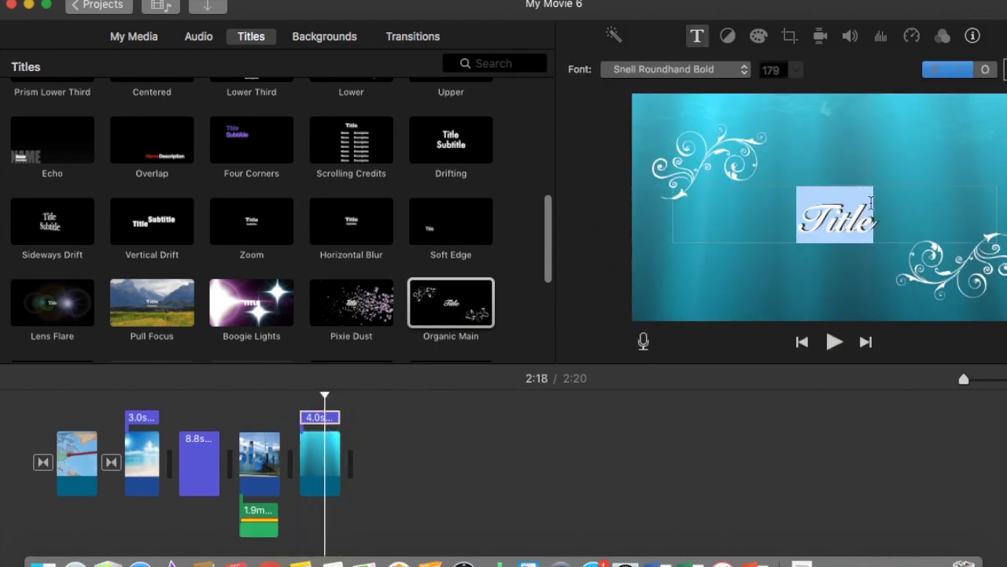
Replace the placeholder text of the Organic Main title with "Cảm ơn các bạn"
type("C")
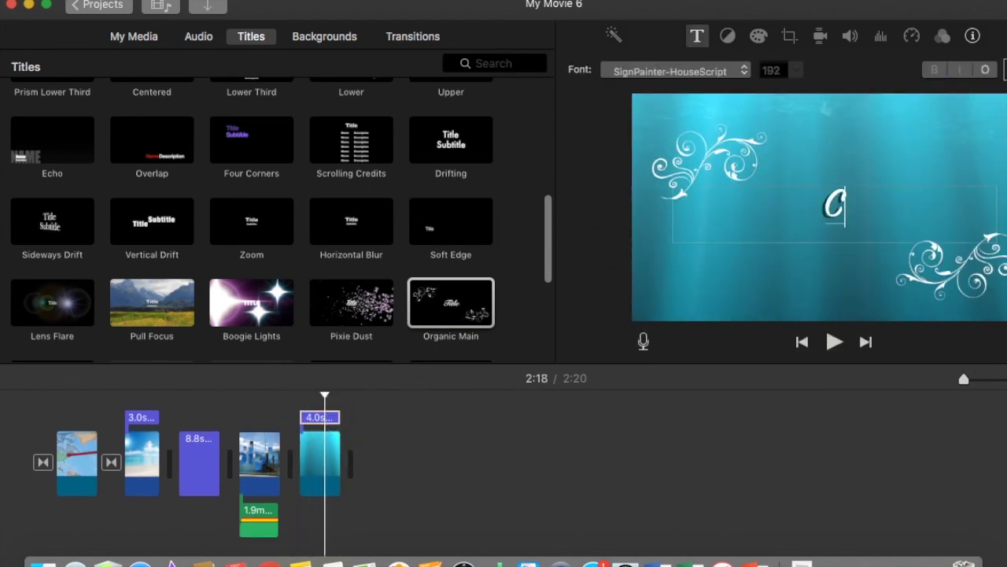
type("ảm ơn ca")
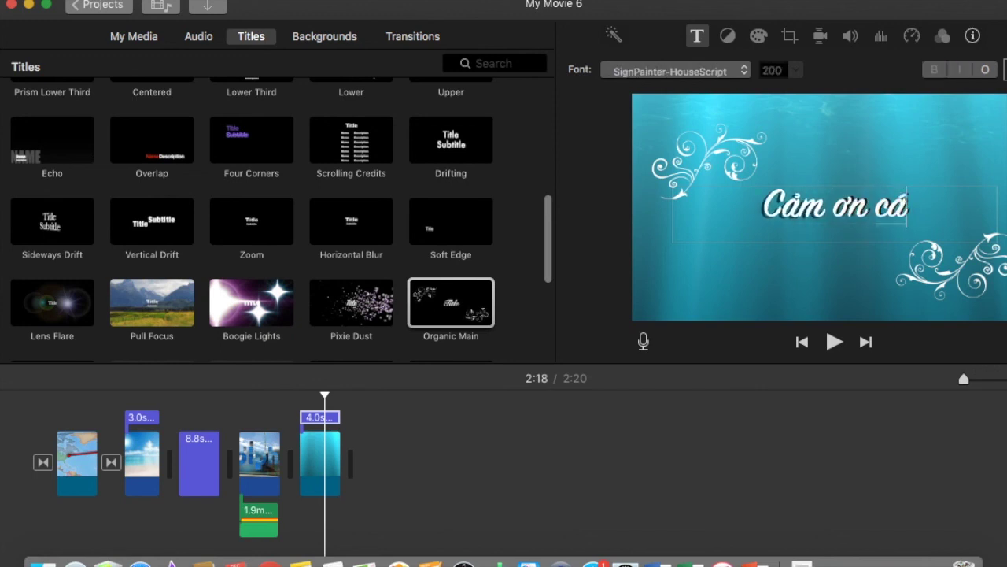
type("c bạn")
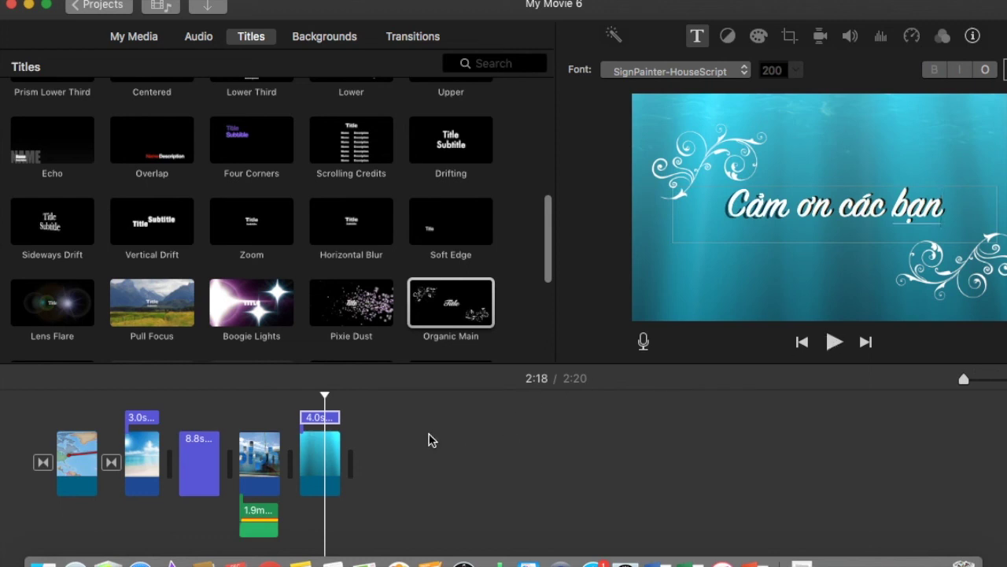
Play the whole movie from the beginning to review its clips, titles and music
left_click(47, 431)
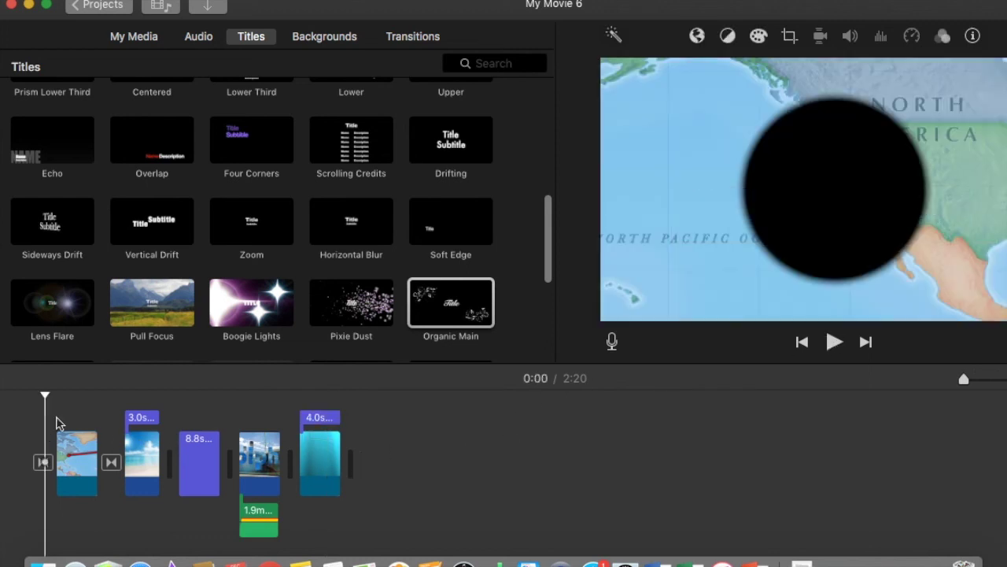
left_click(18, 427)
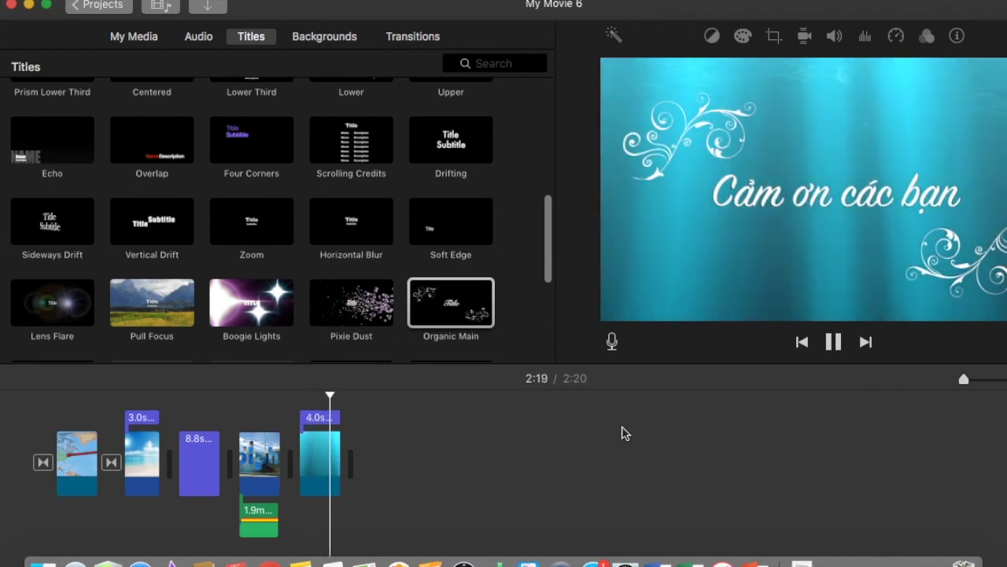
left_click_drag(476, 6, 446, 6)
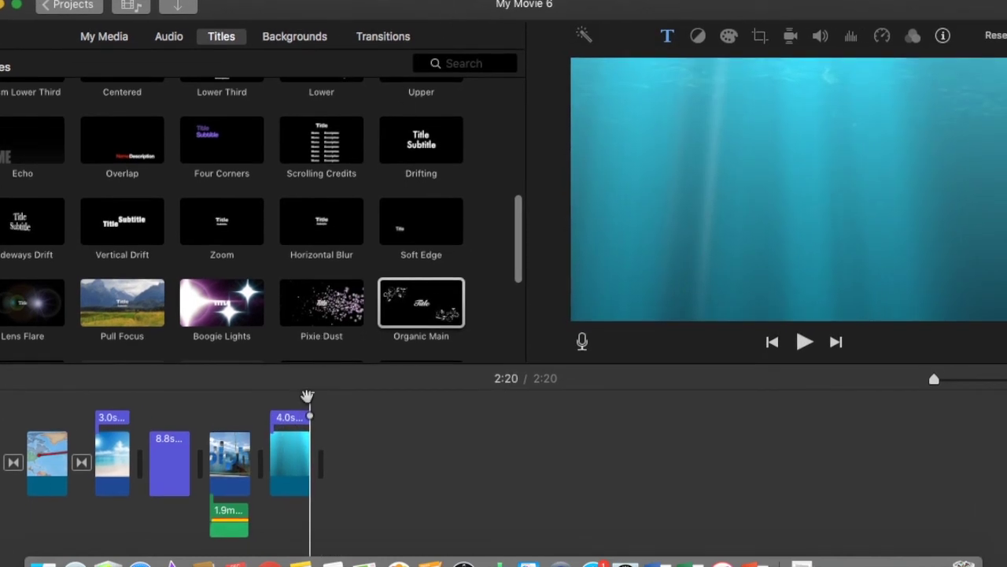
left_click_drag(307, 395, 292, 396)
left_click_drag(571, 19, 506, 18)
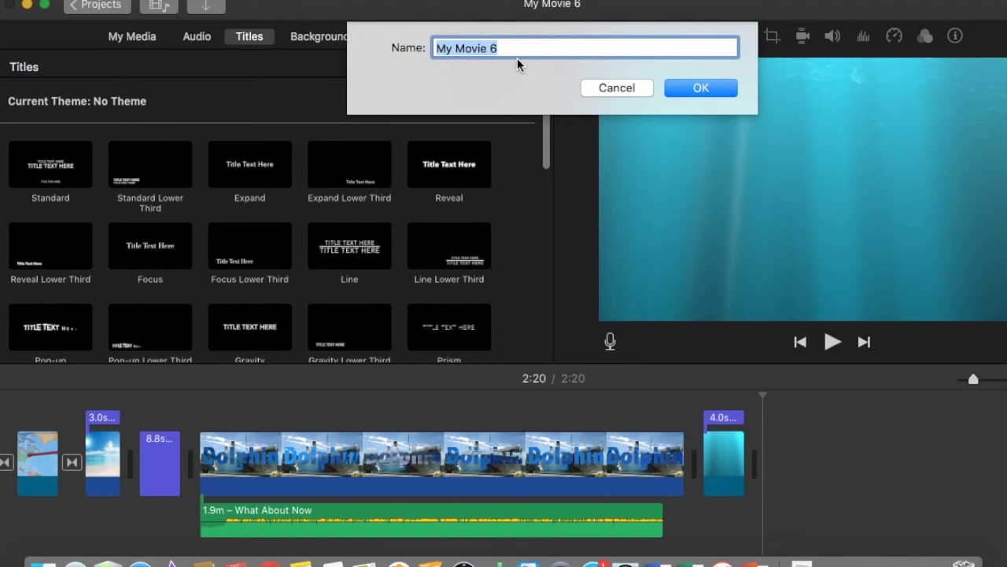
type("du lich")
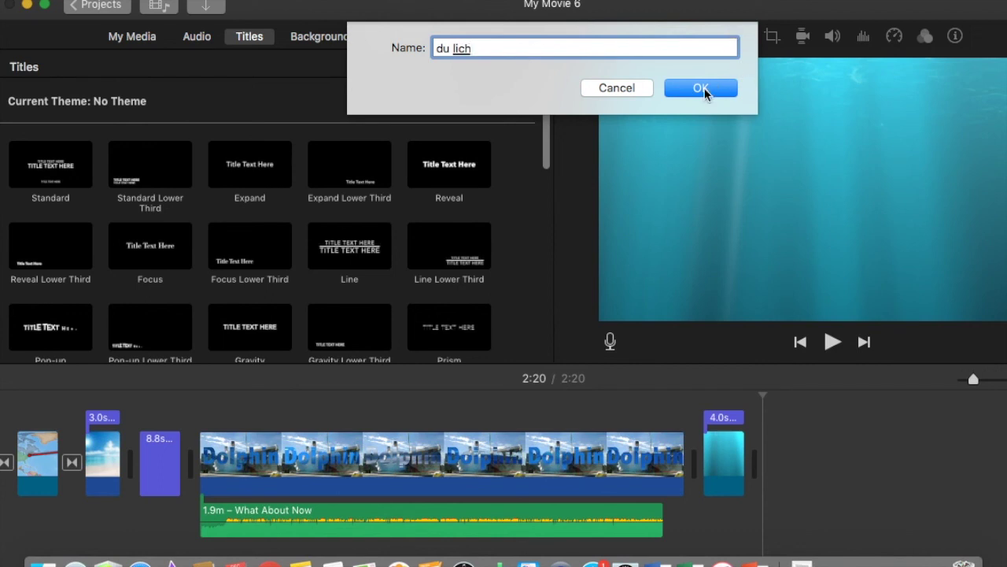
left_click(613, 89)
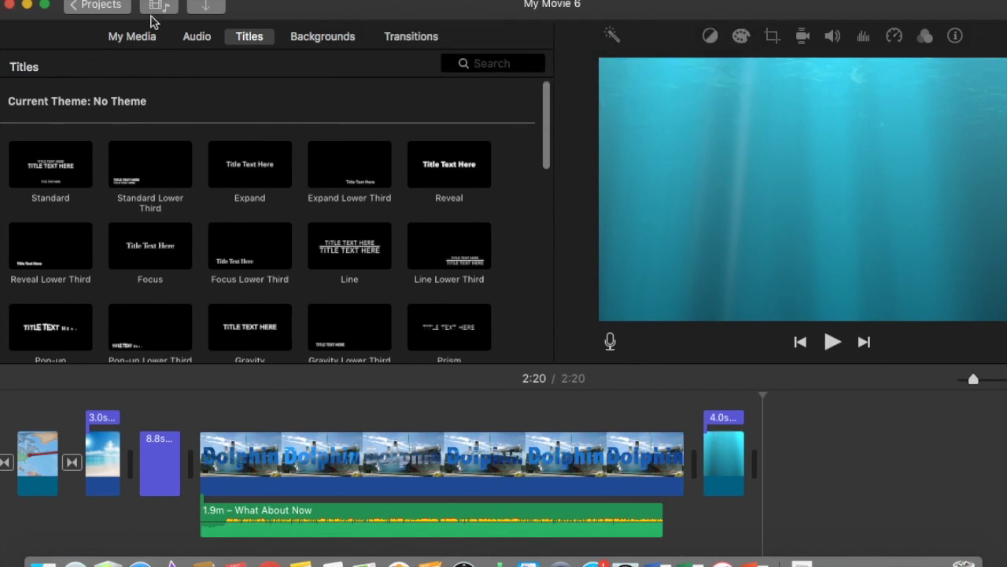